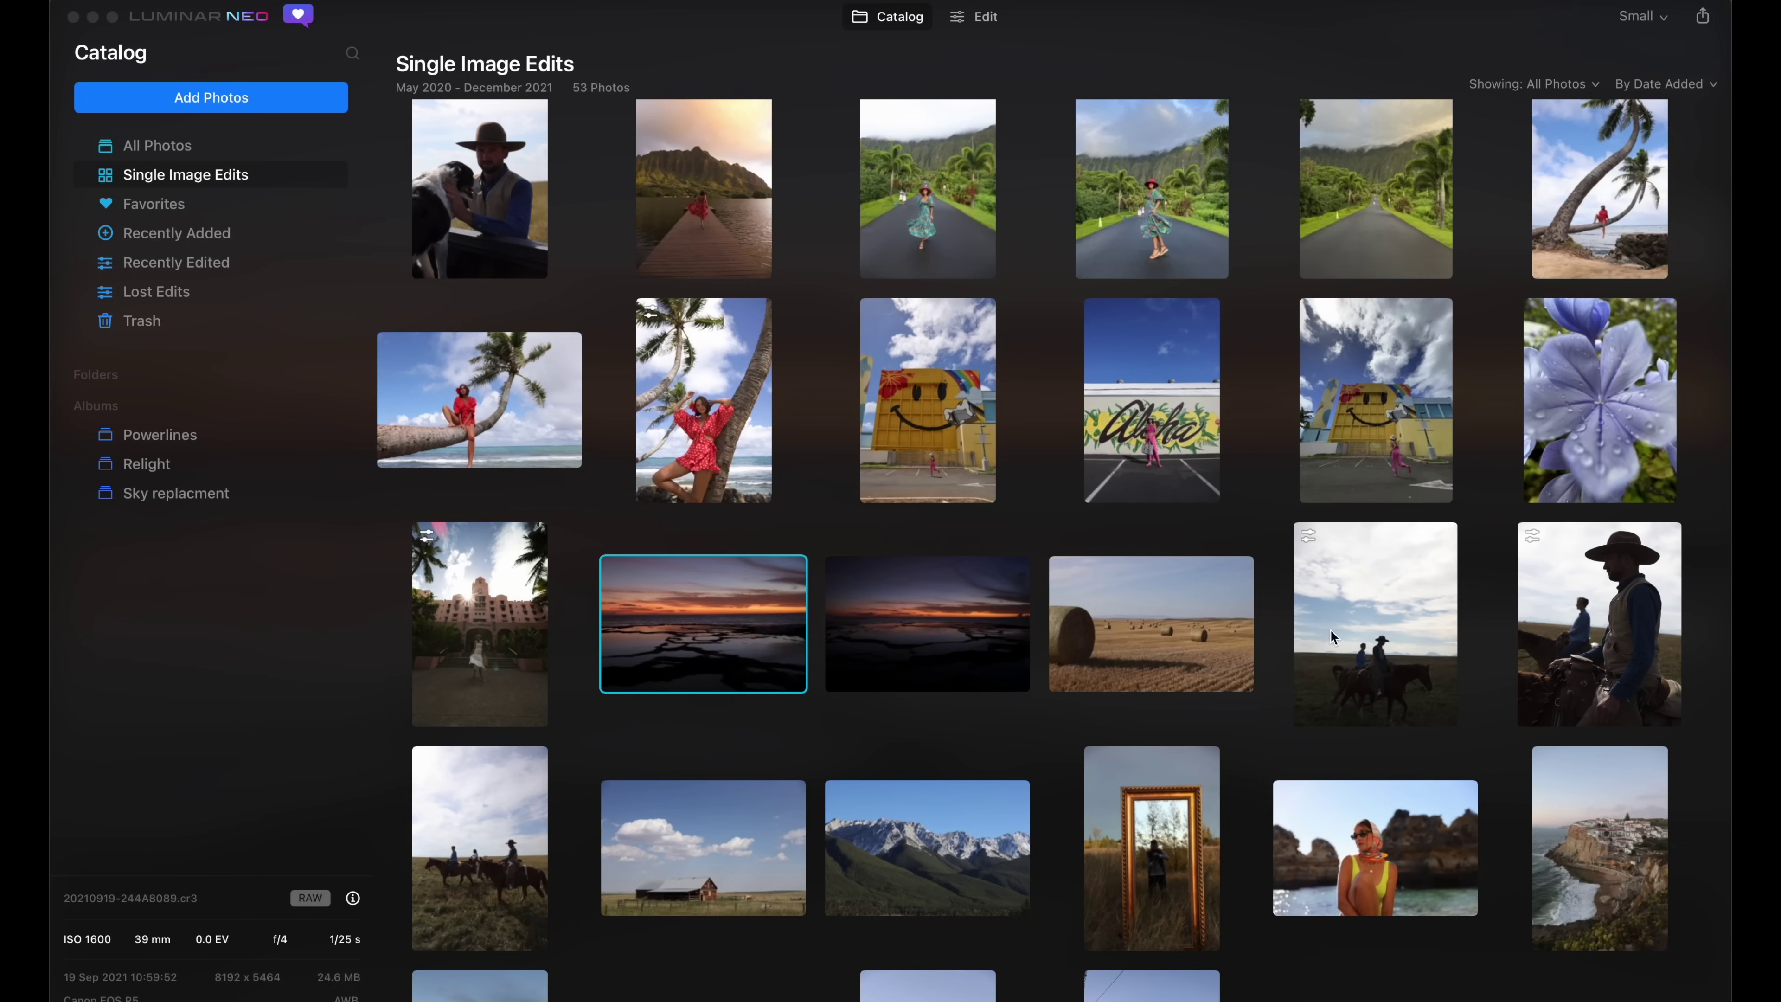
Open the cowboy photo and set Develop Highlights to -68, leaving Shadows at 0
double_click(1609, 605)
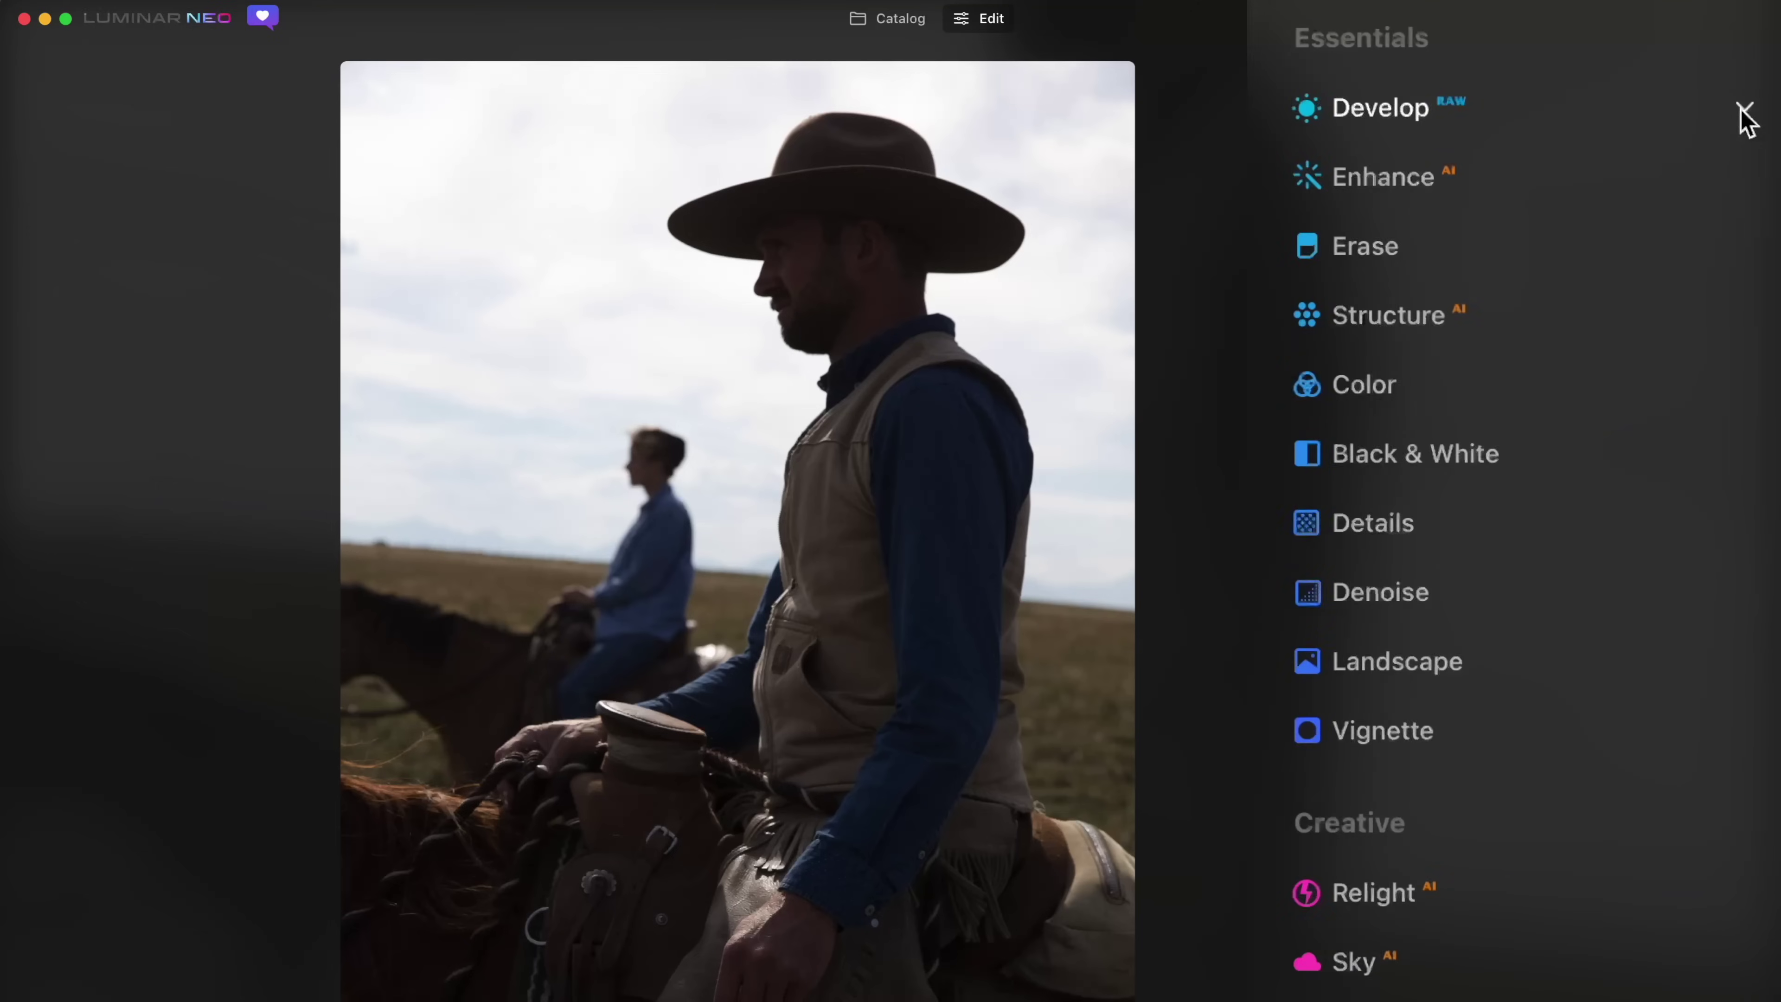
click(1745, 114)
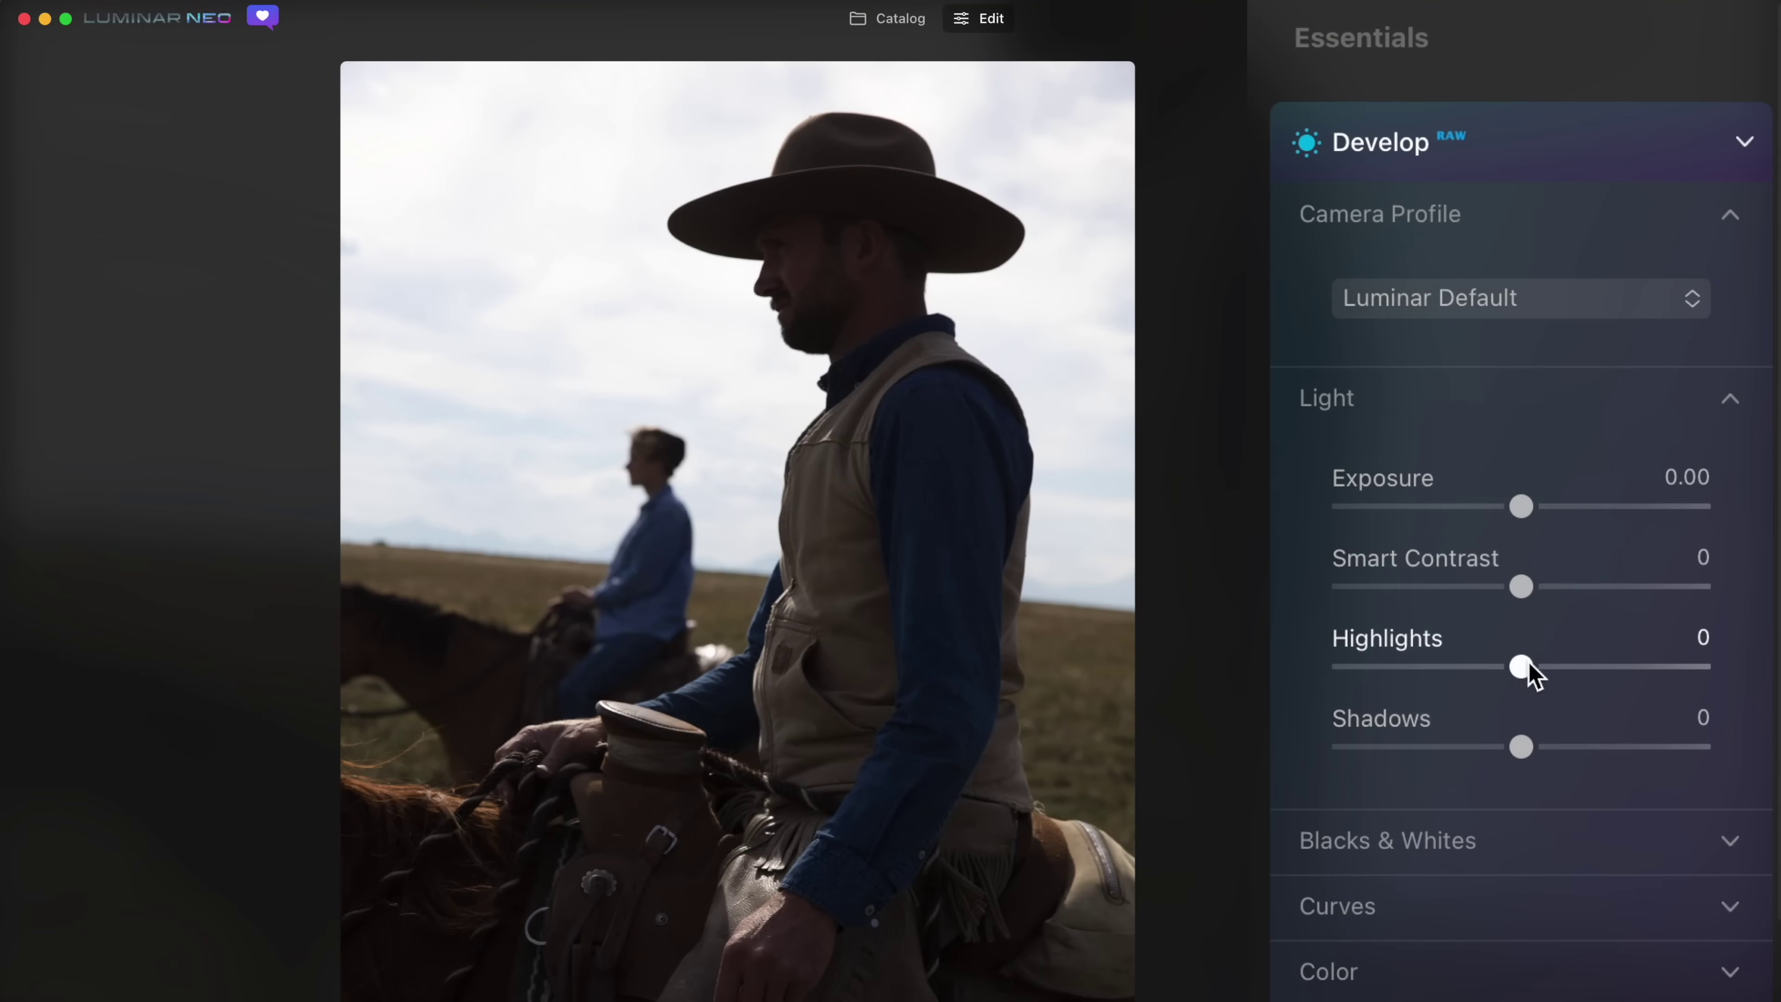
drag(1495, 666, 1372, 722)
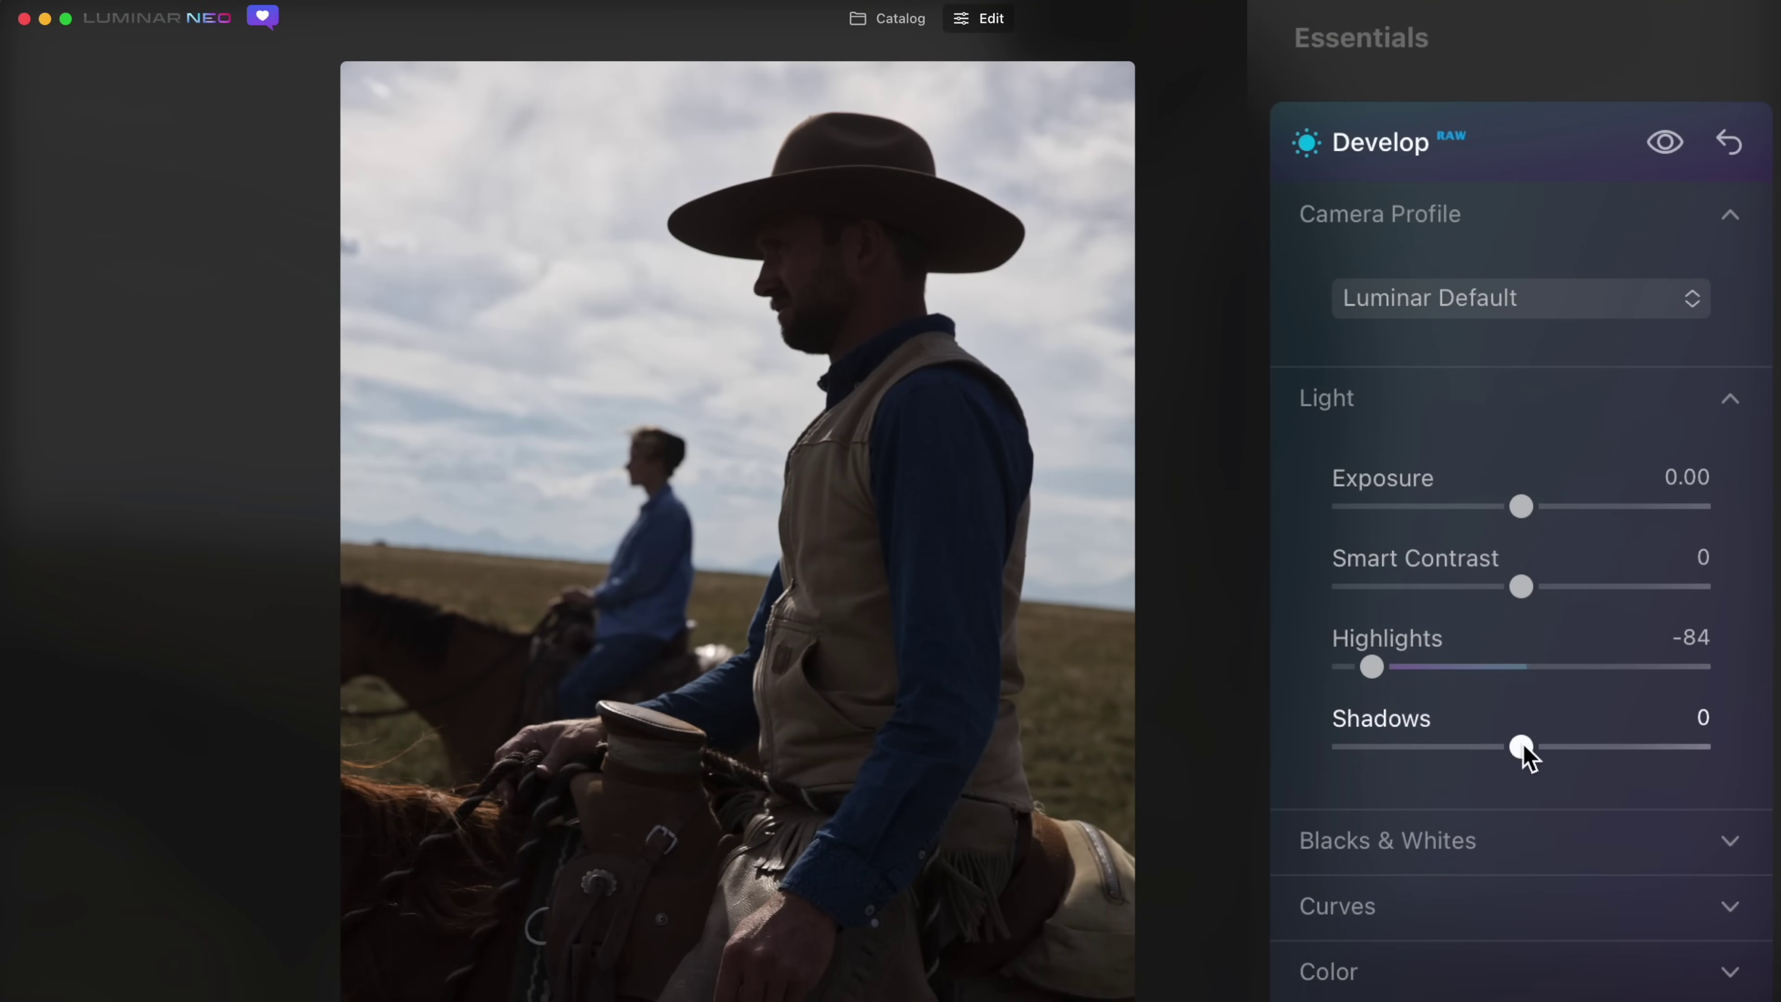
drag(1522, 746, 1551, 751)
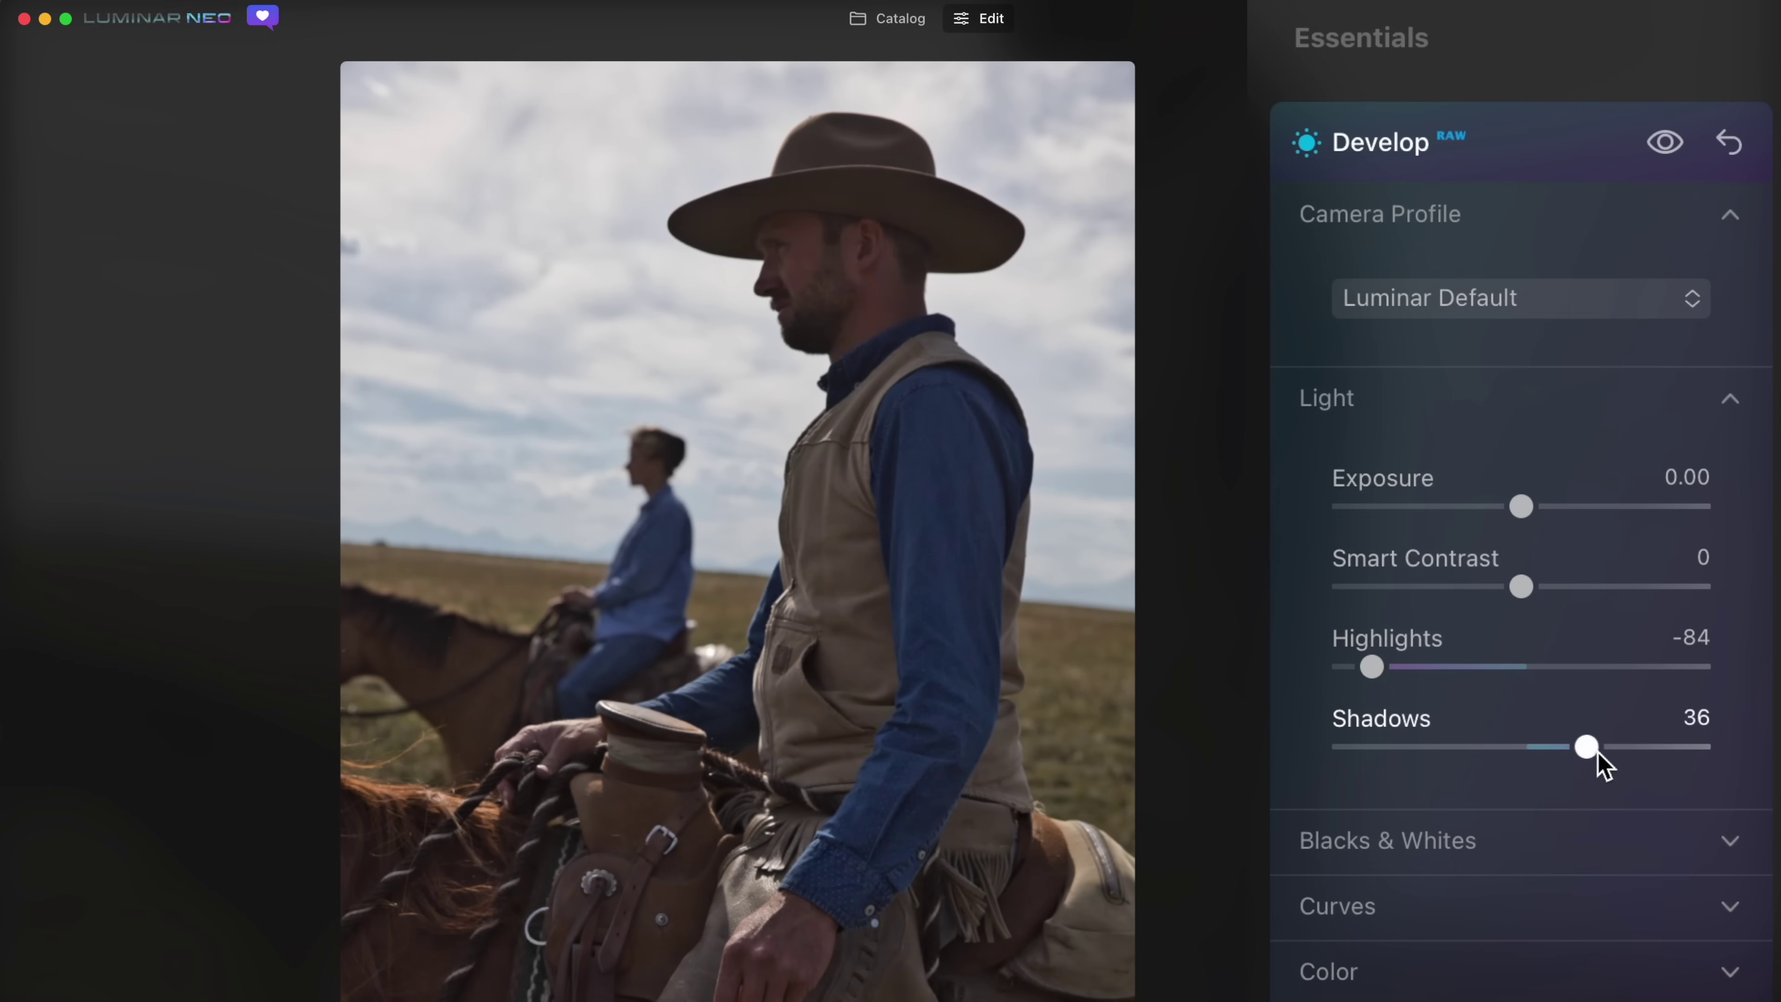
drag(1648, 746, 1684, 746)
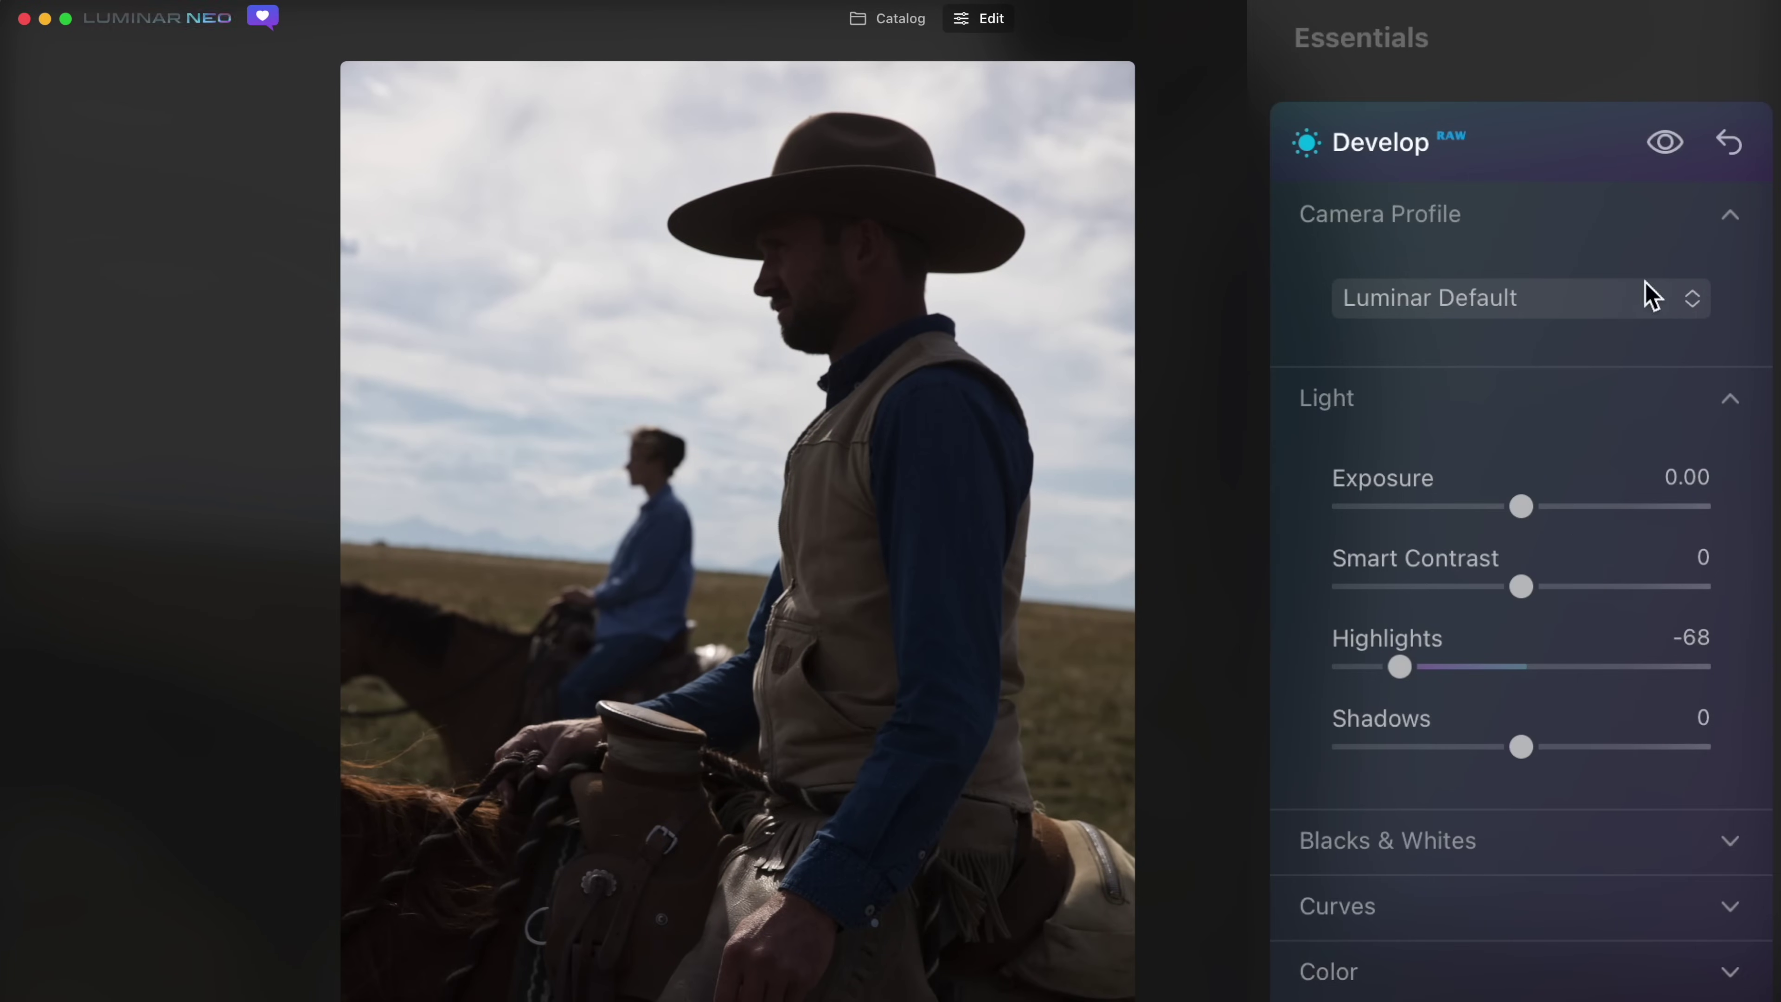
click(1529, 187)
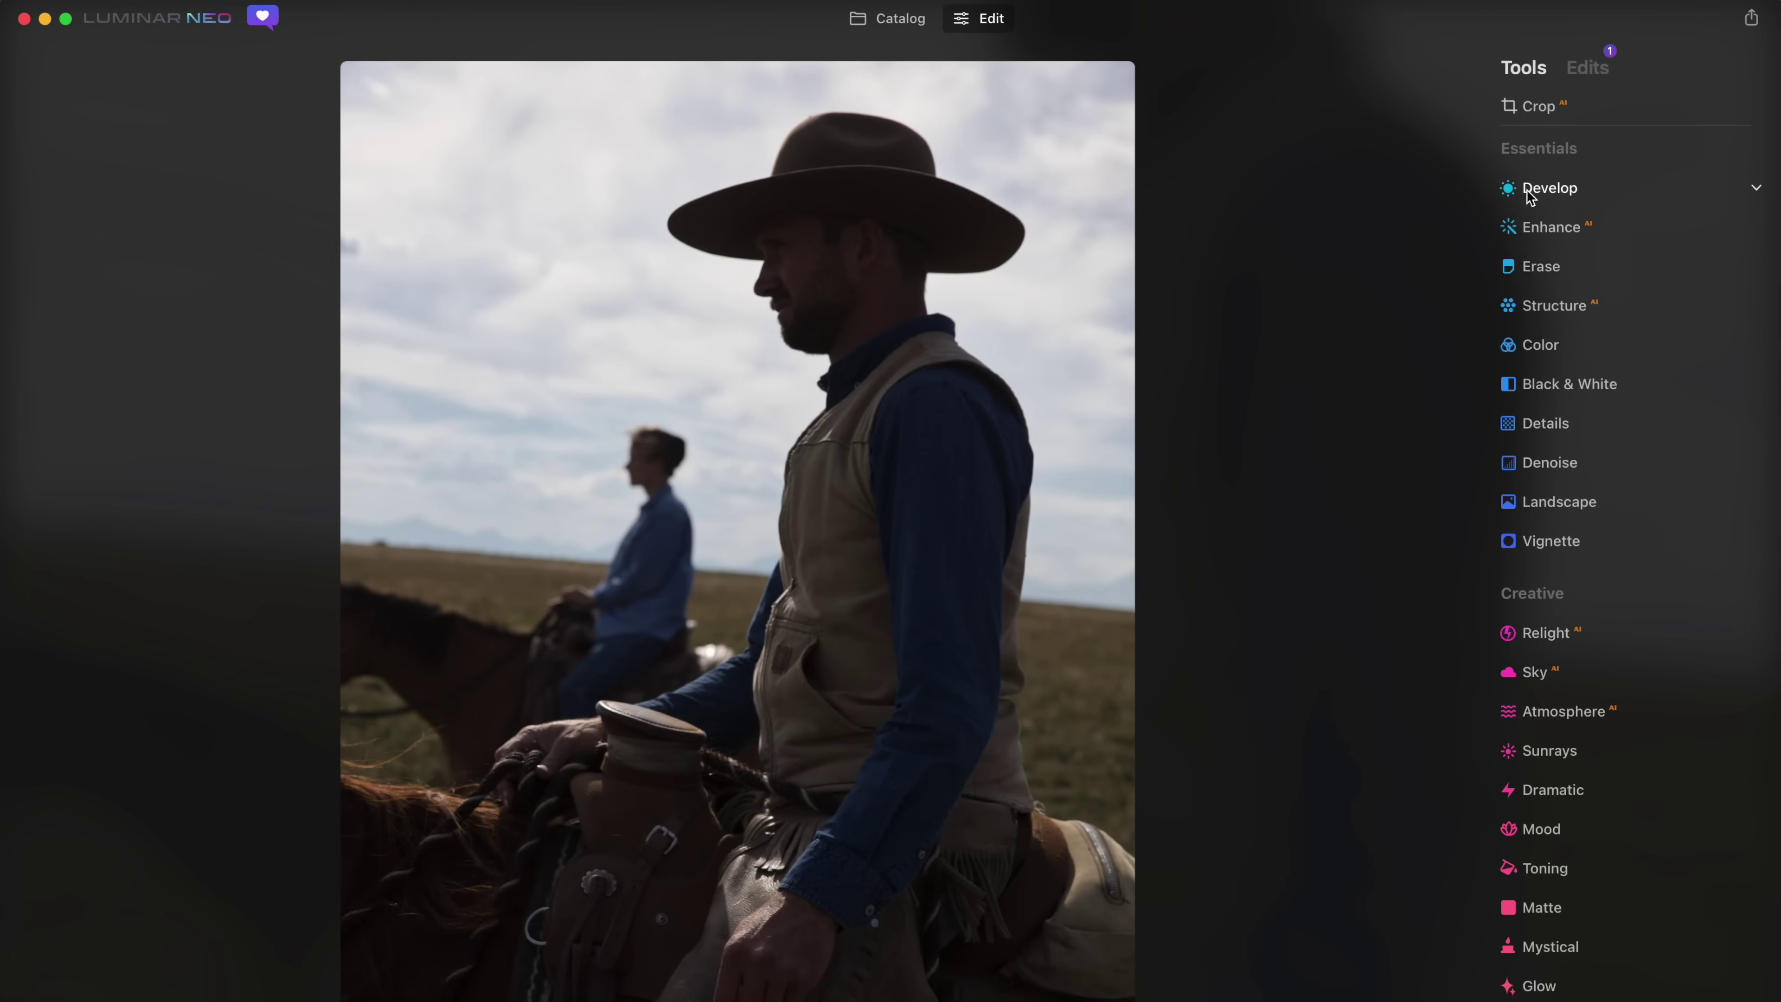
In Relight, raise Brightness Near to 100 with Depth reset to 50 and Brightness Far 0
click(1589, 69)
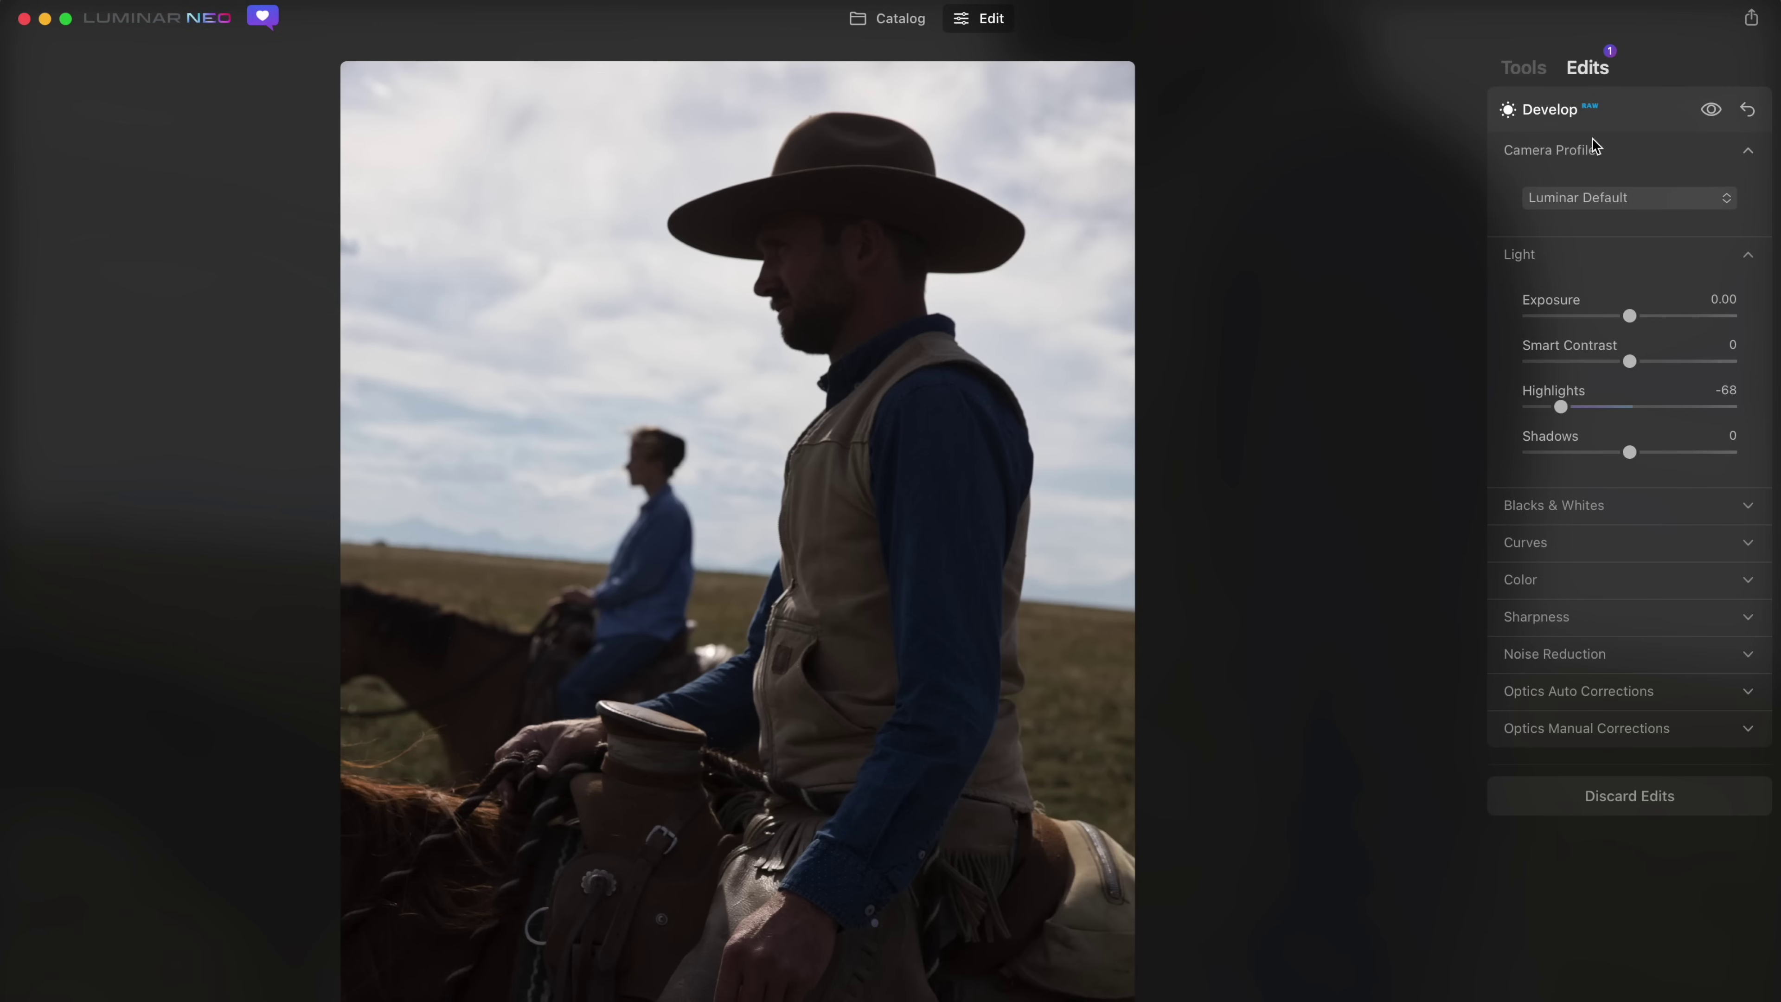
click(1524, 71)
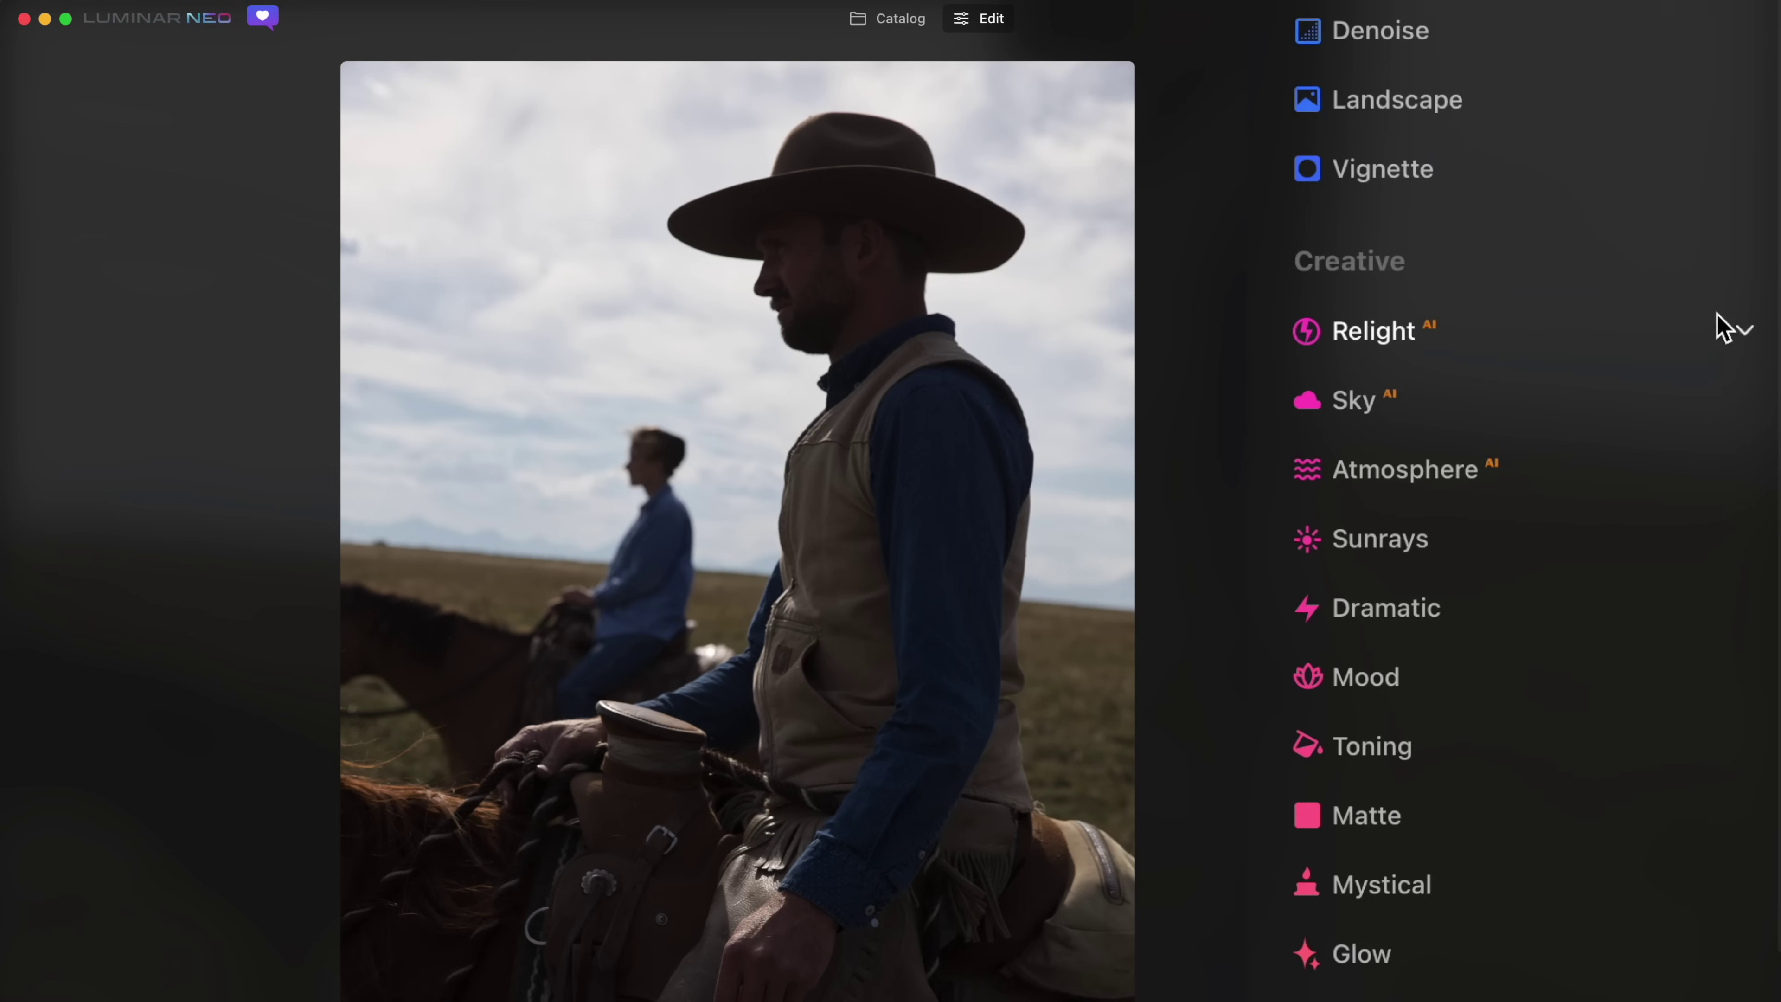
click(1745, 339)
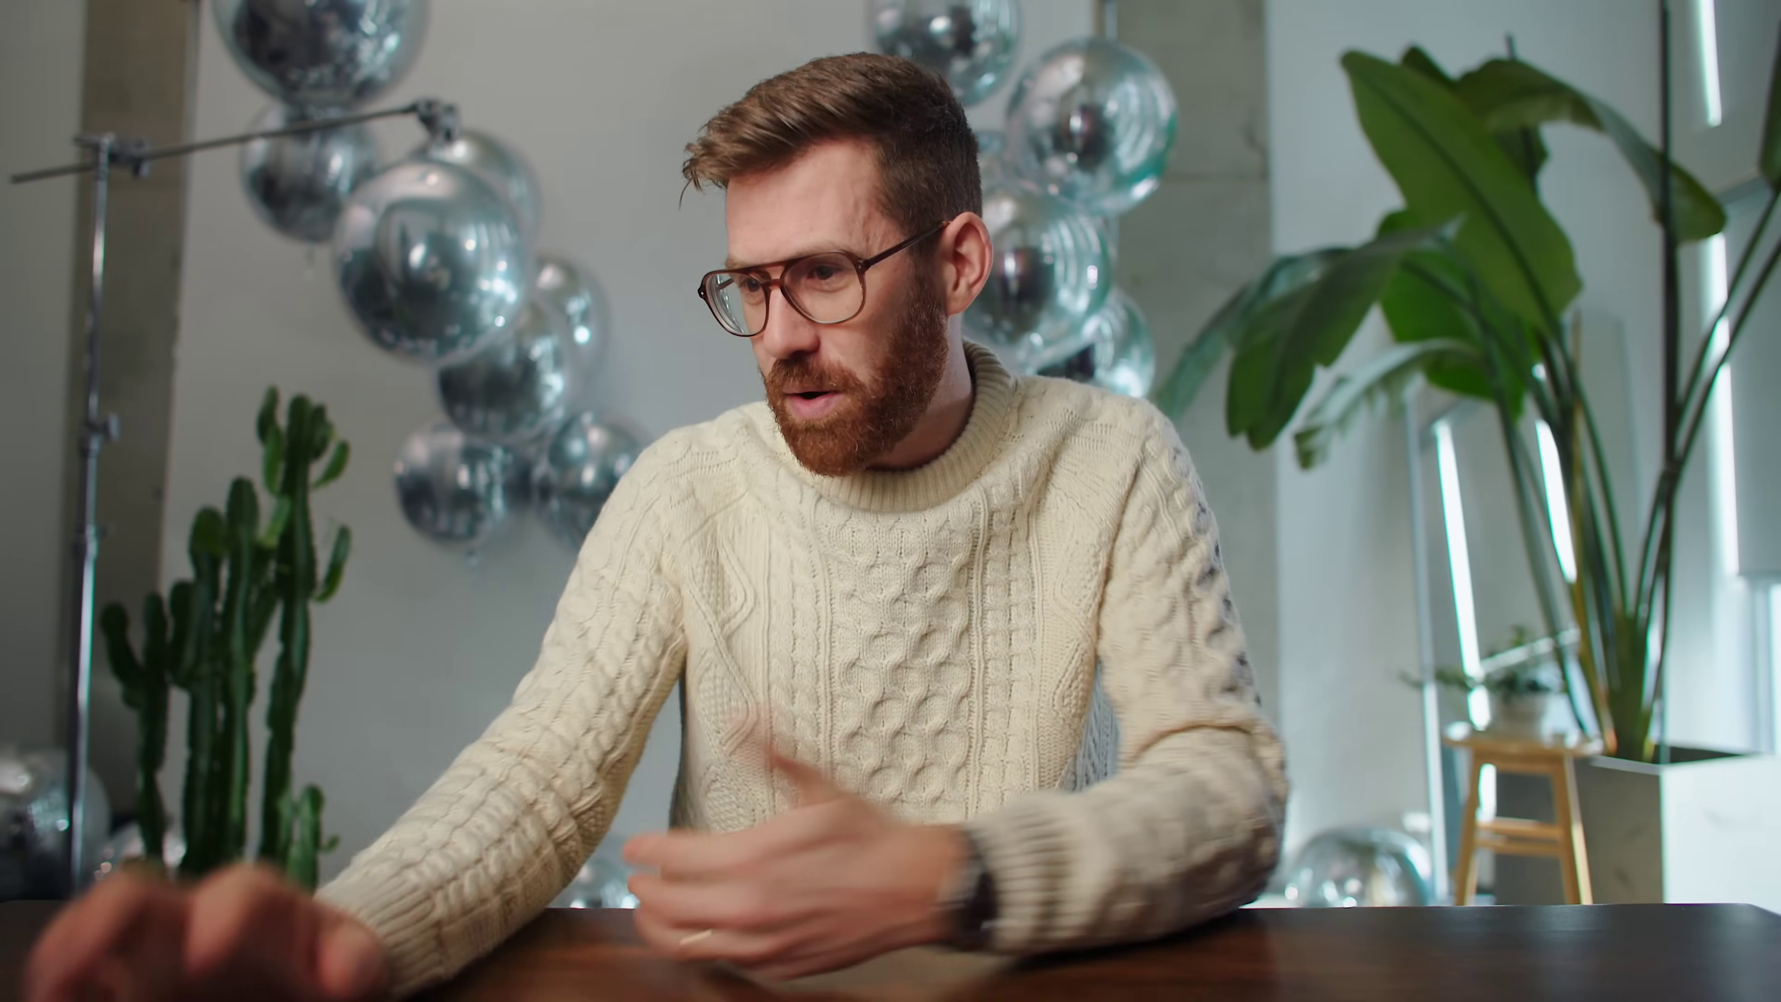
drag(1533, 492, 1652, 500)
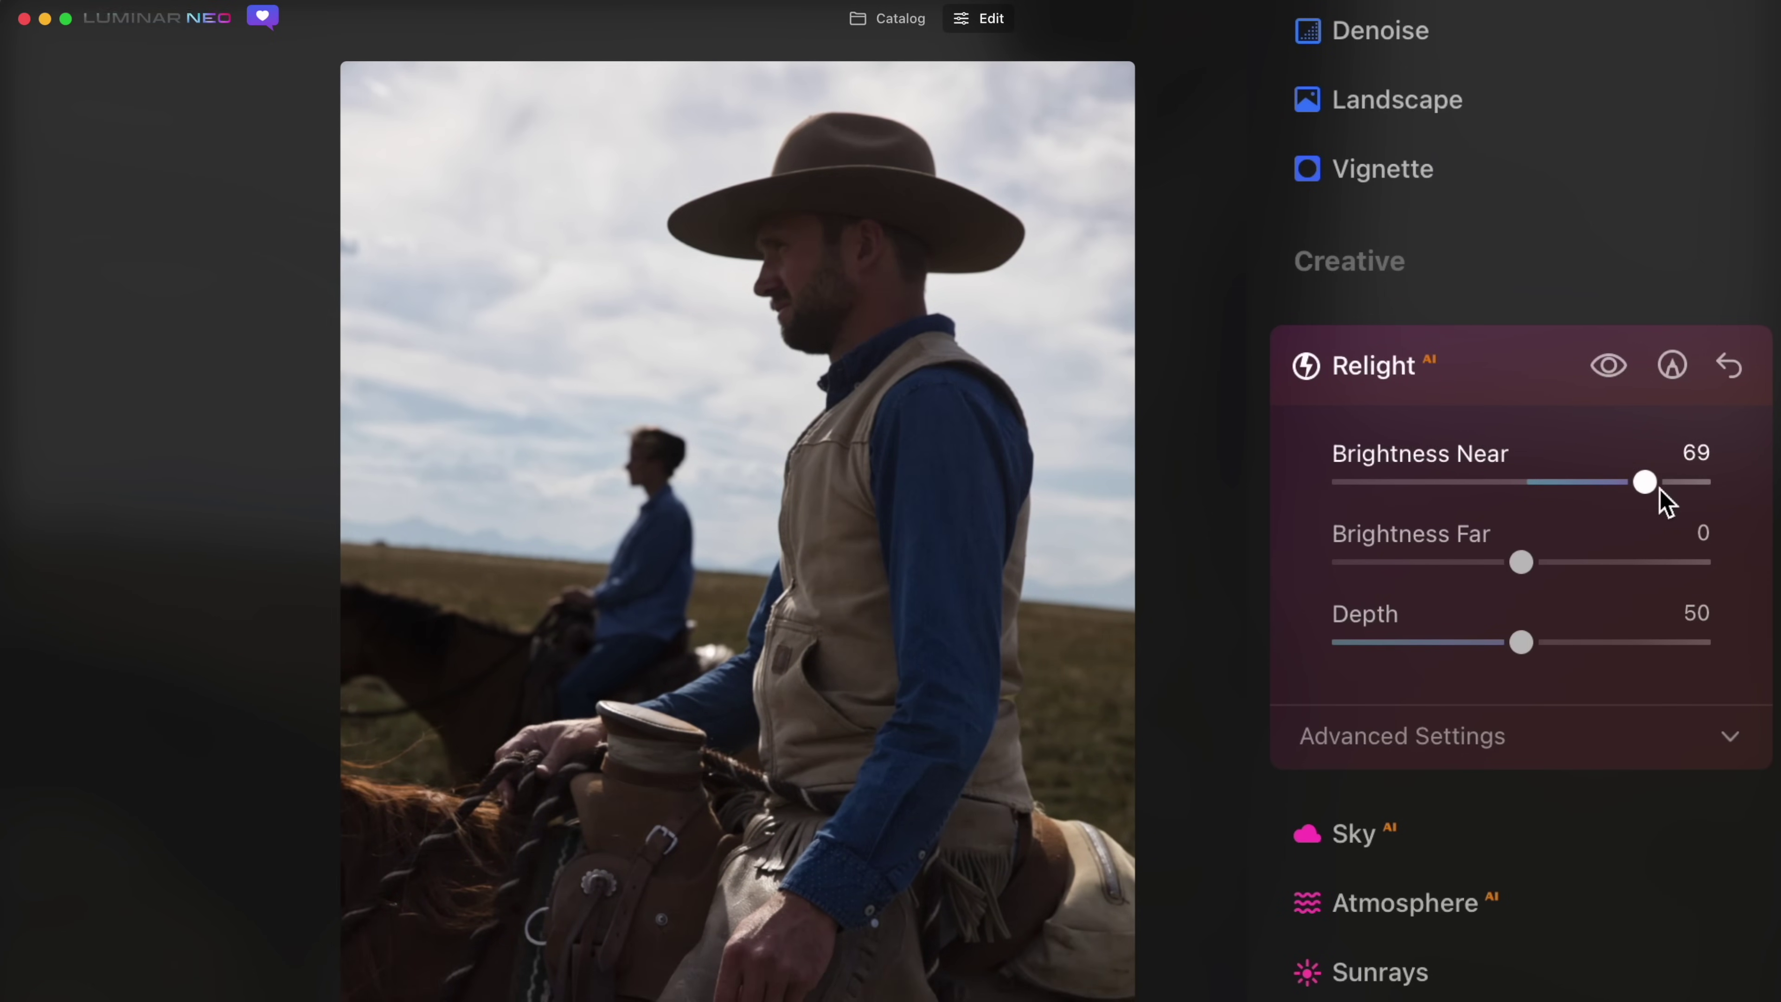
drag(1520, 643, 1447, 642)
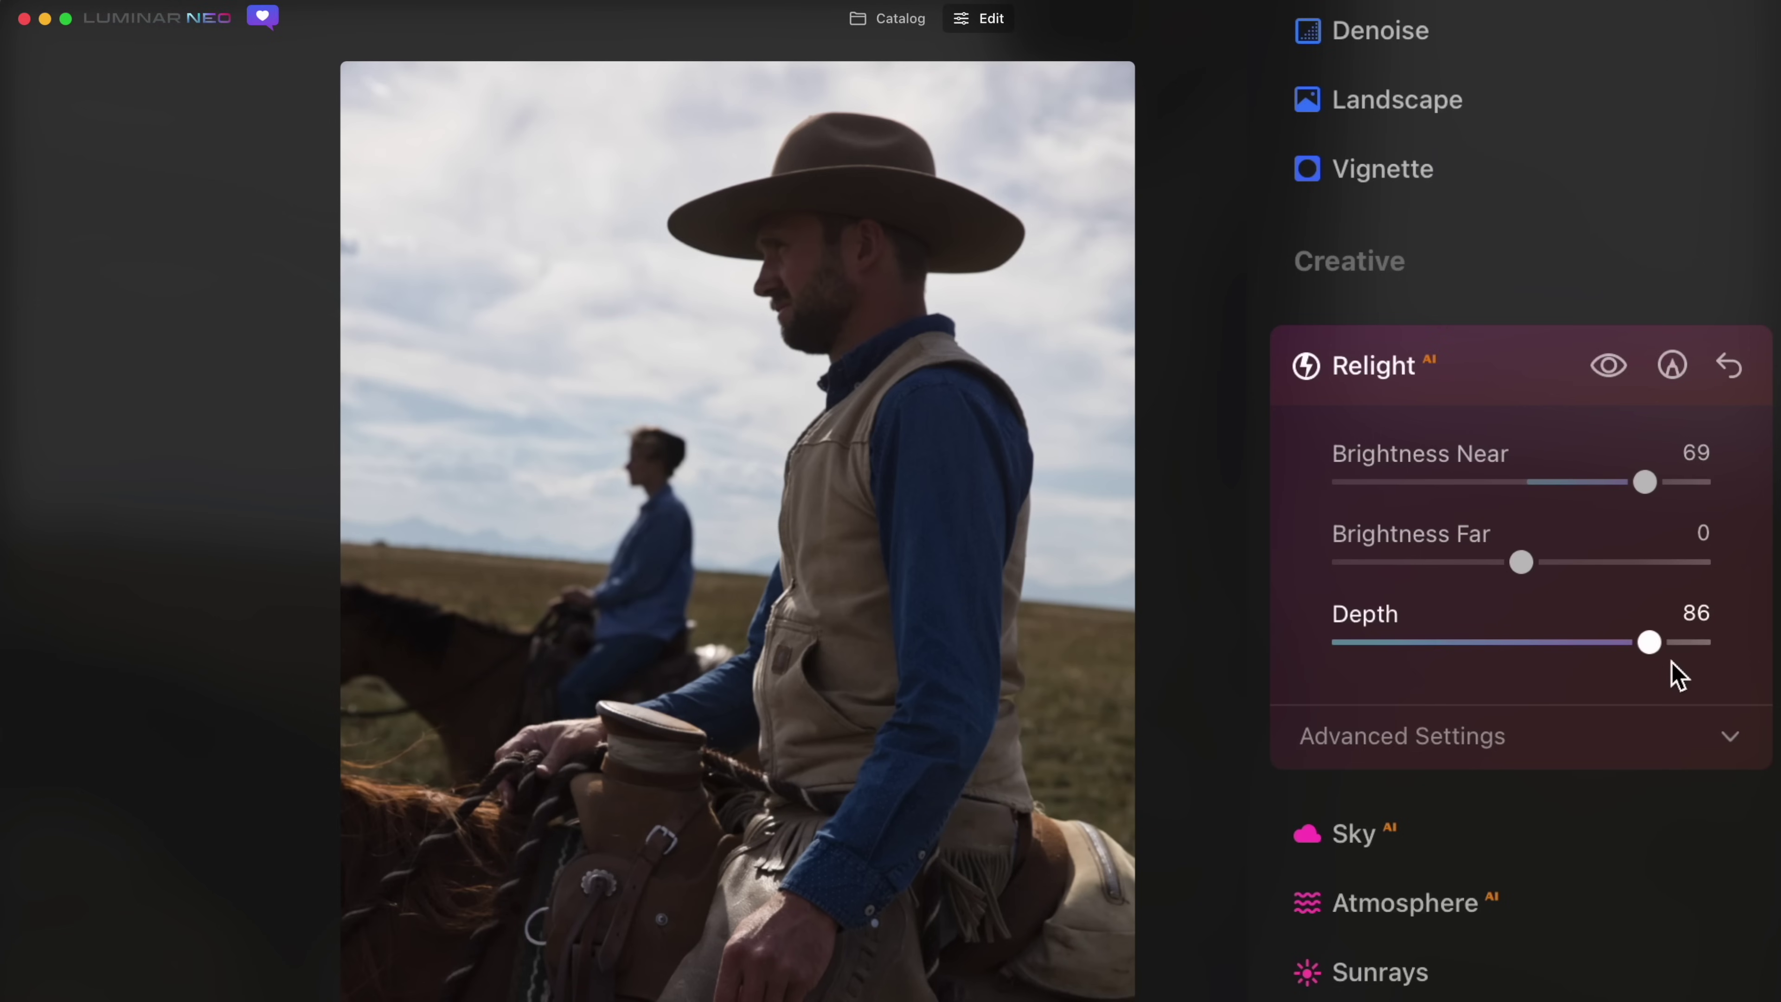
drag(1648, 482, 1715, 483)
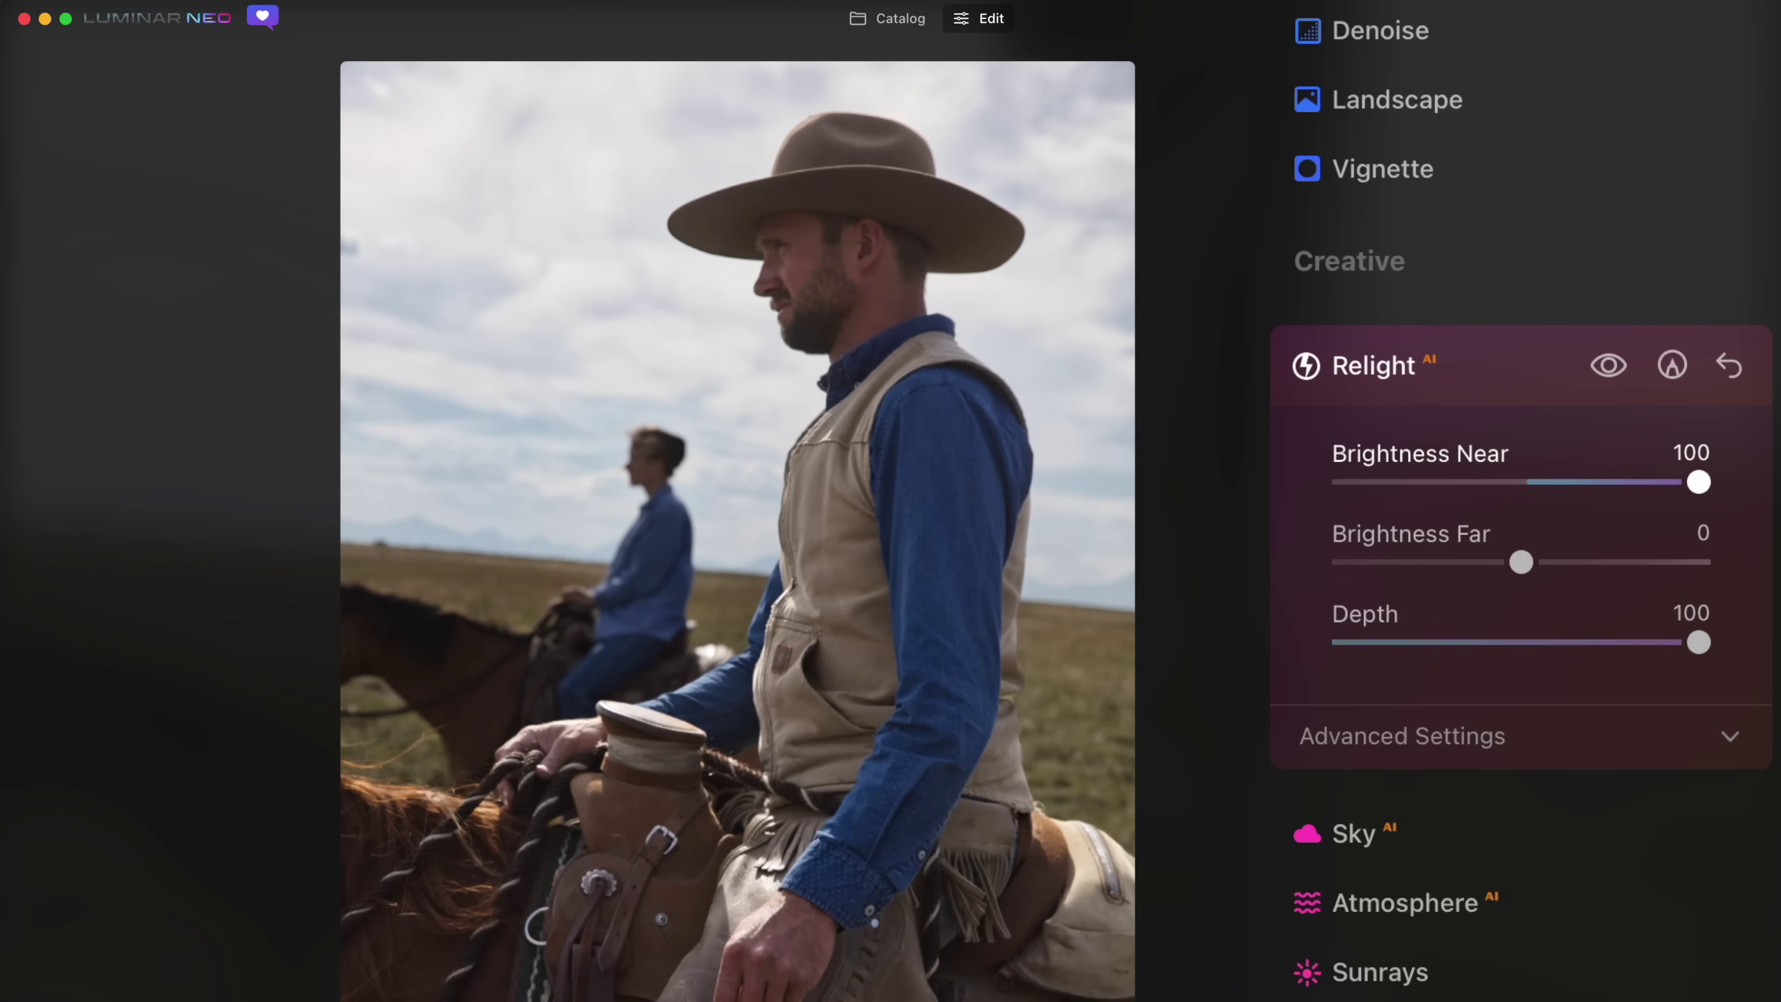
mouse_move(1678, 639)
mouse_down()
mouse_move(1718, 649)
mouse_move(1679, 632)
mouse_move(1699, 643)
mouse_up()
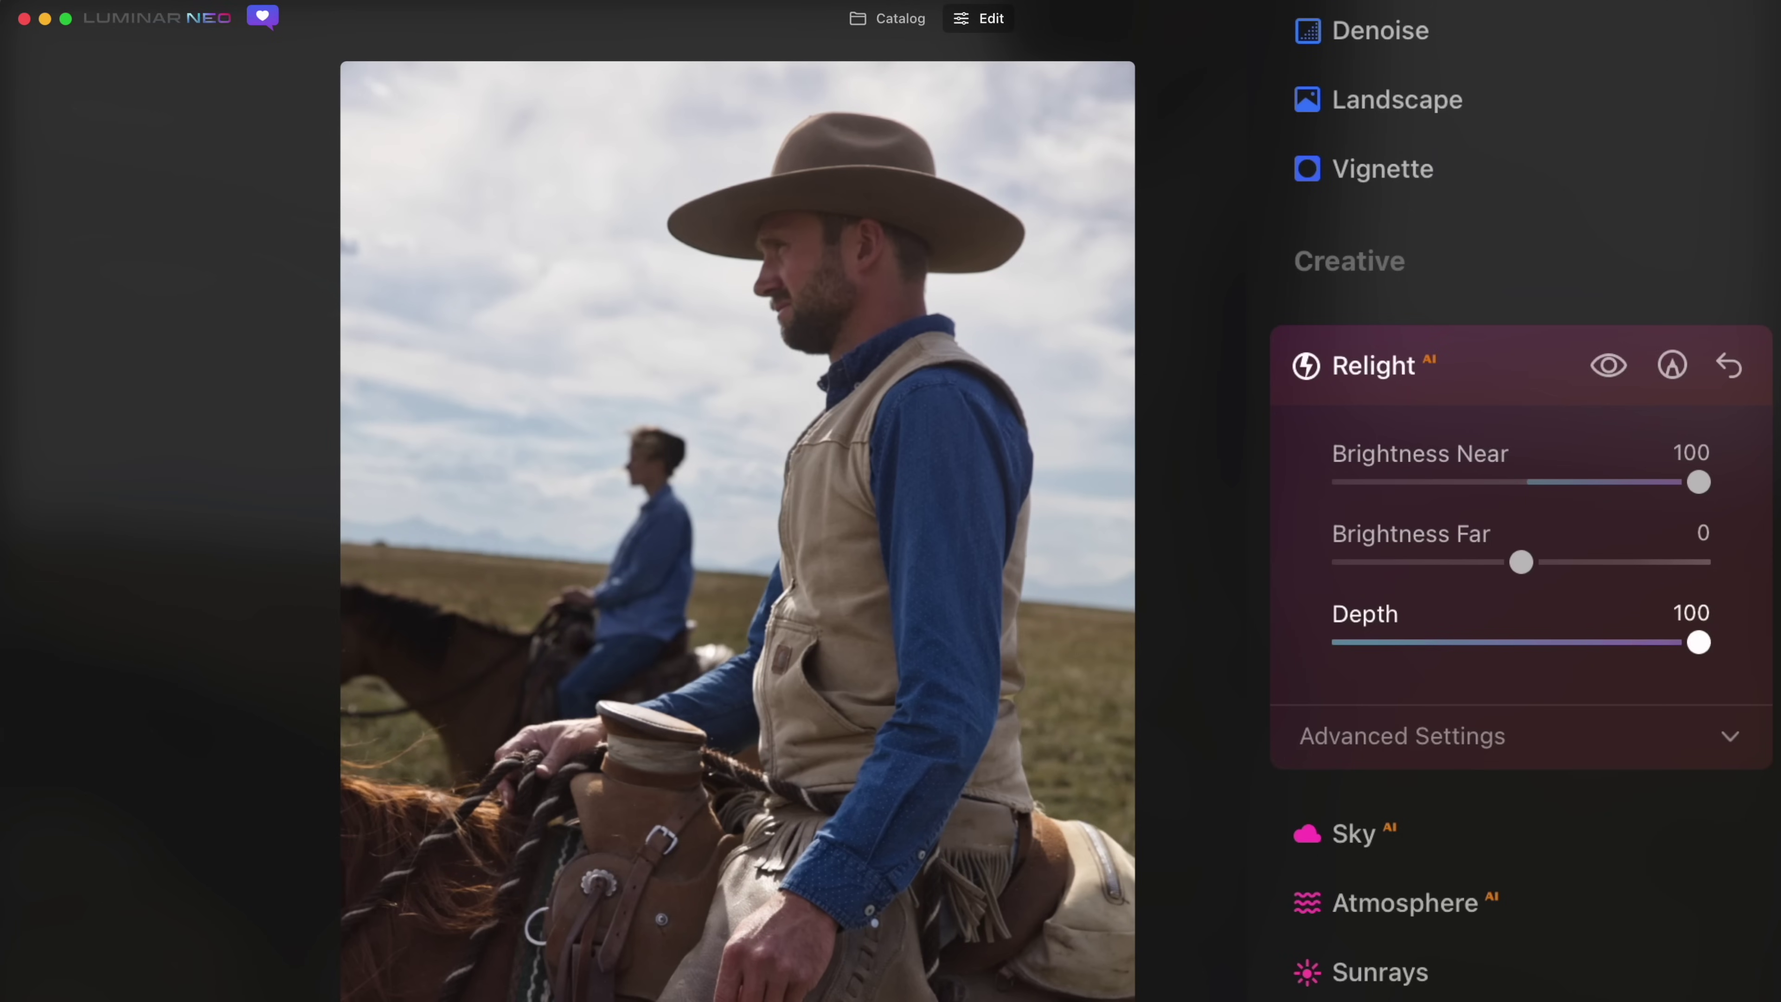
double_click(1585, 643)
drag(1698, 484, 1667, 511)
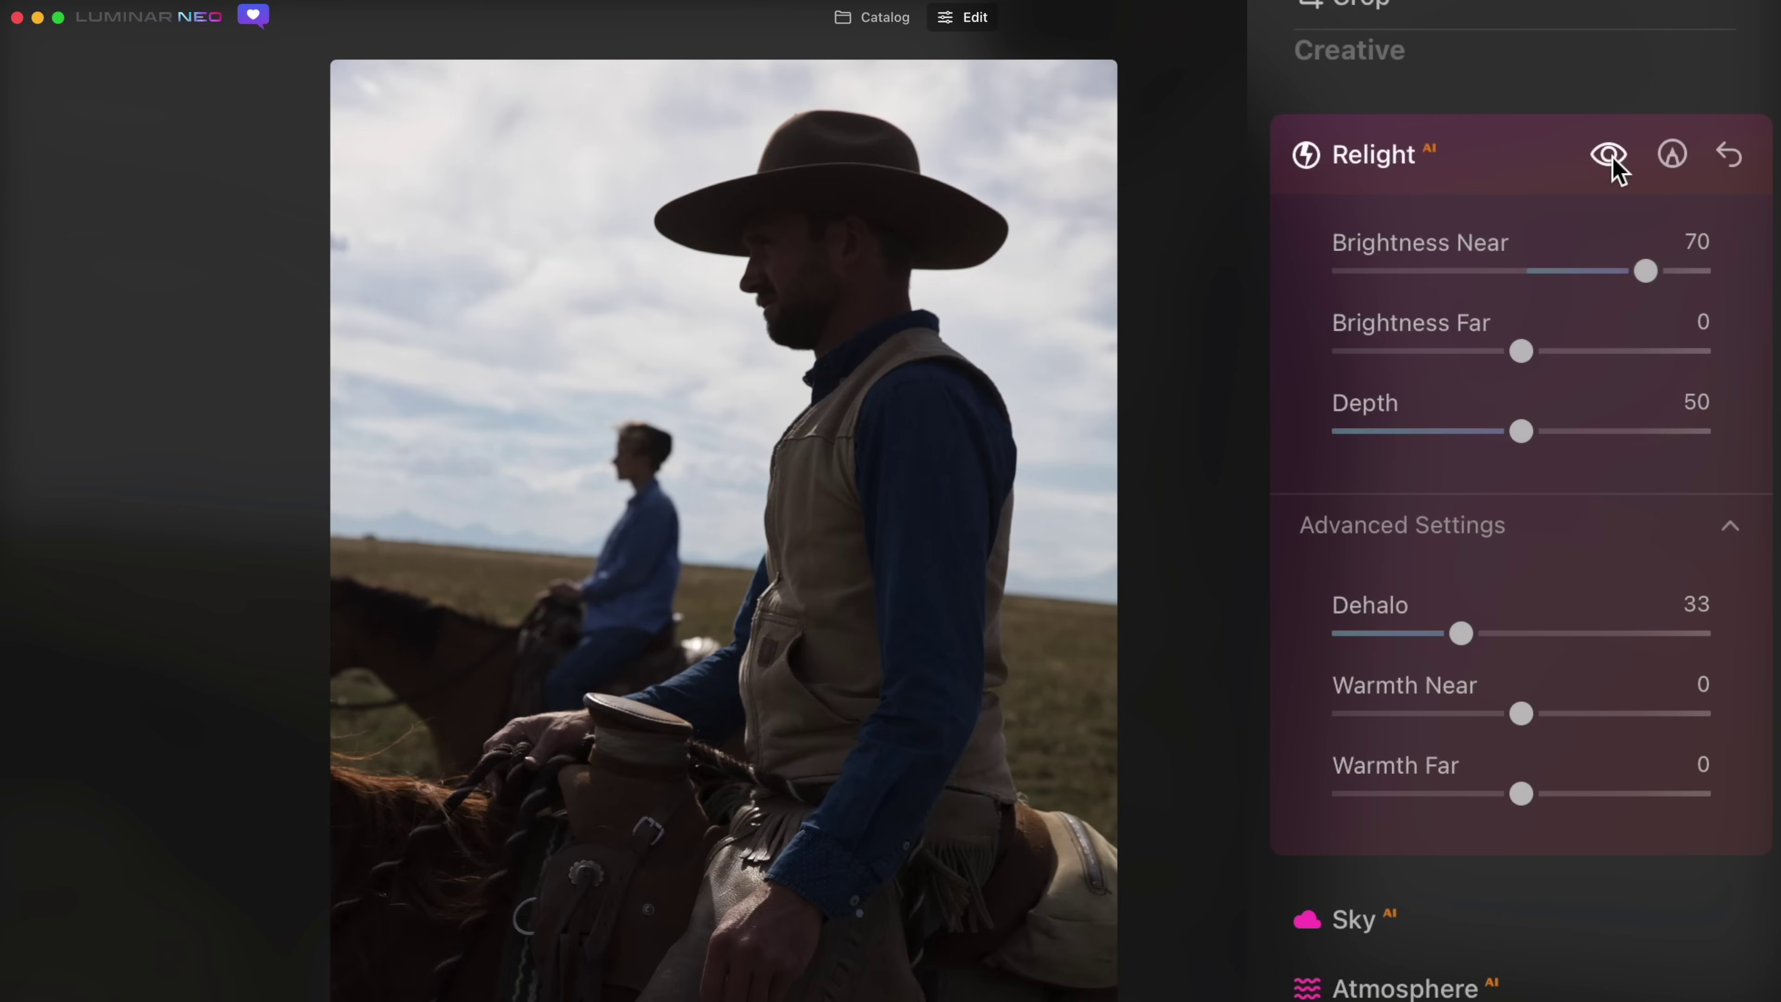
Compare the photo with Relight on and off, then darken the background with Brightness Far
click(1611, 155)
click(1611, 158)
click(1612, 156)
click(1612, 156)
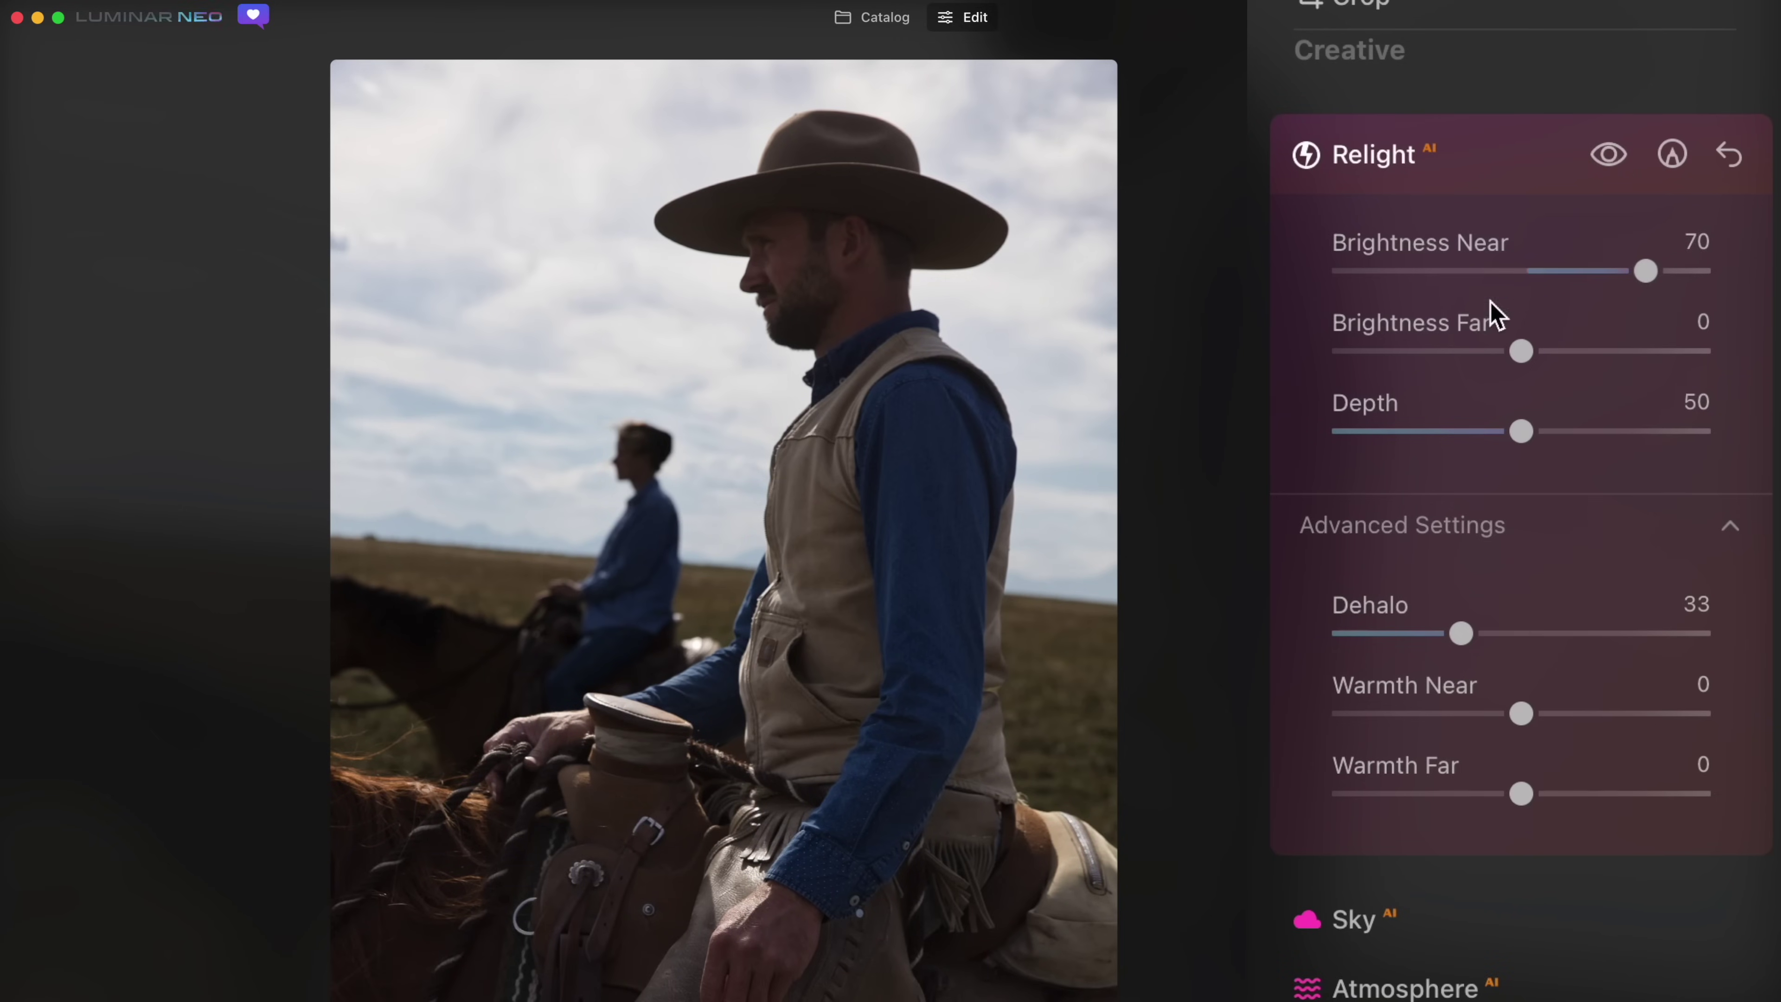
drag(1520, 351, 1493, 361)
Apply the Kodack chrome 3 LUT in the Mood tool
scroll(1613, 245, down, 10)
click(1476, 315)
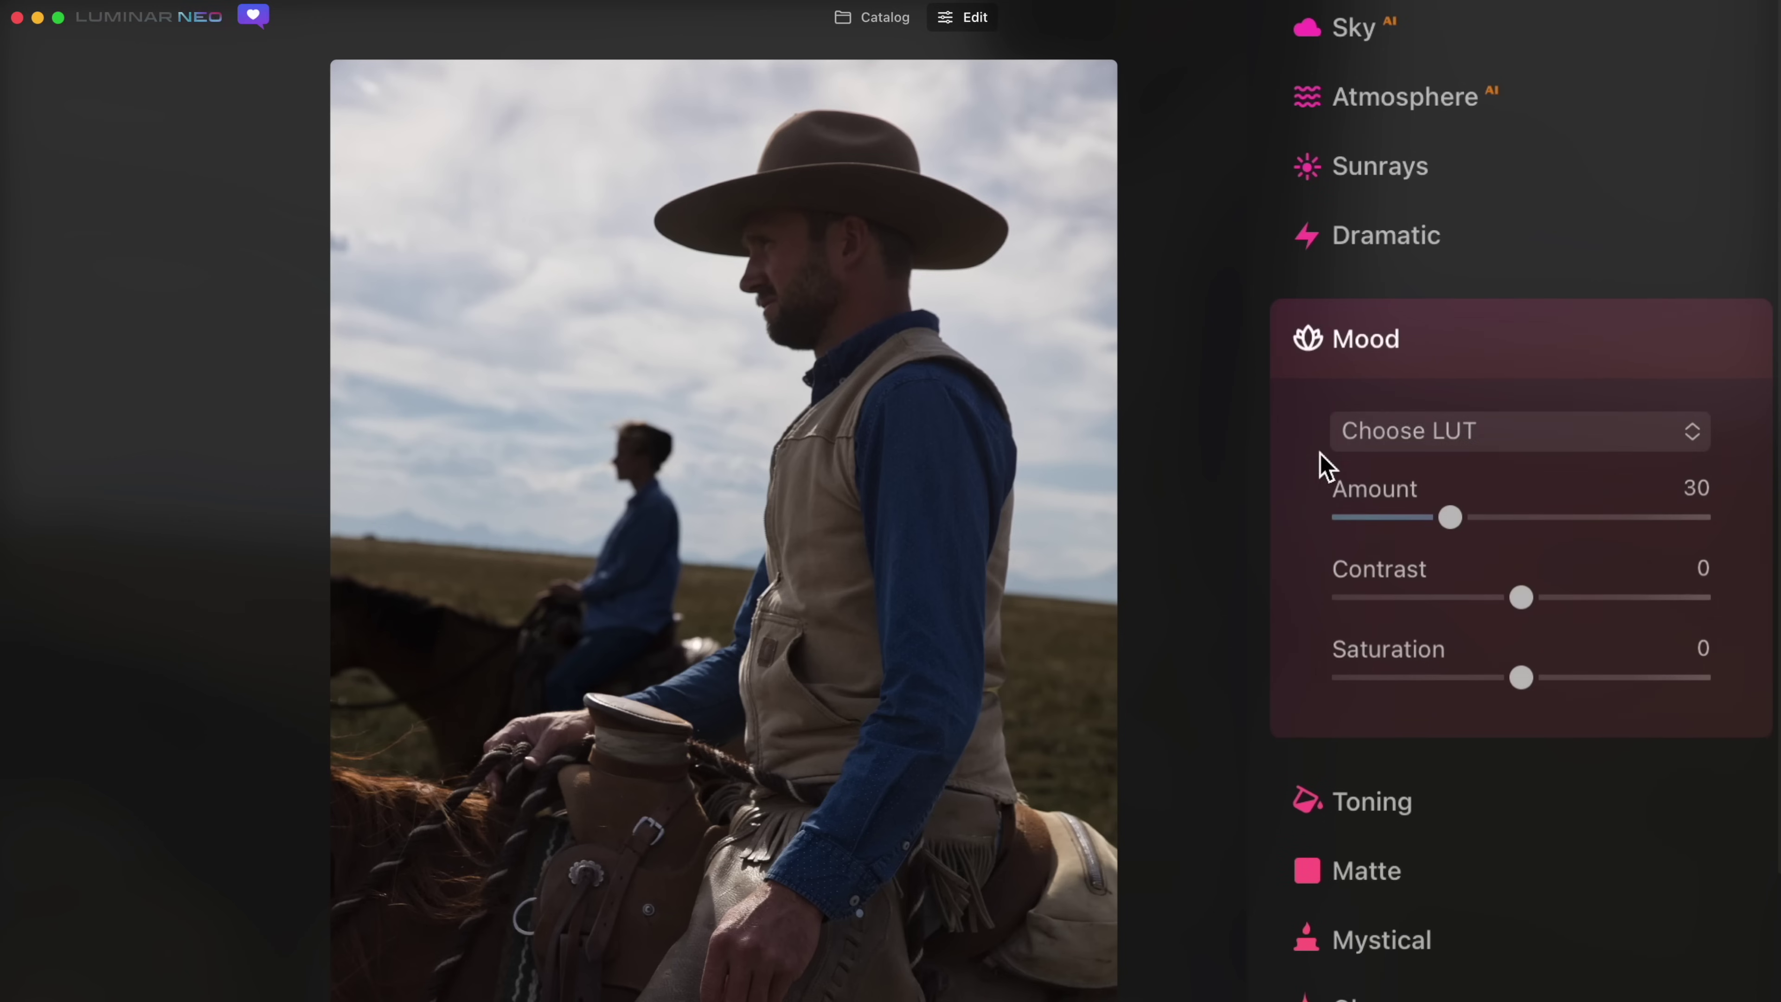
click(1469, 446)
scroll(1455, 842, down, 5)
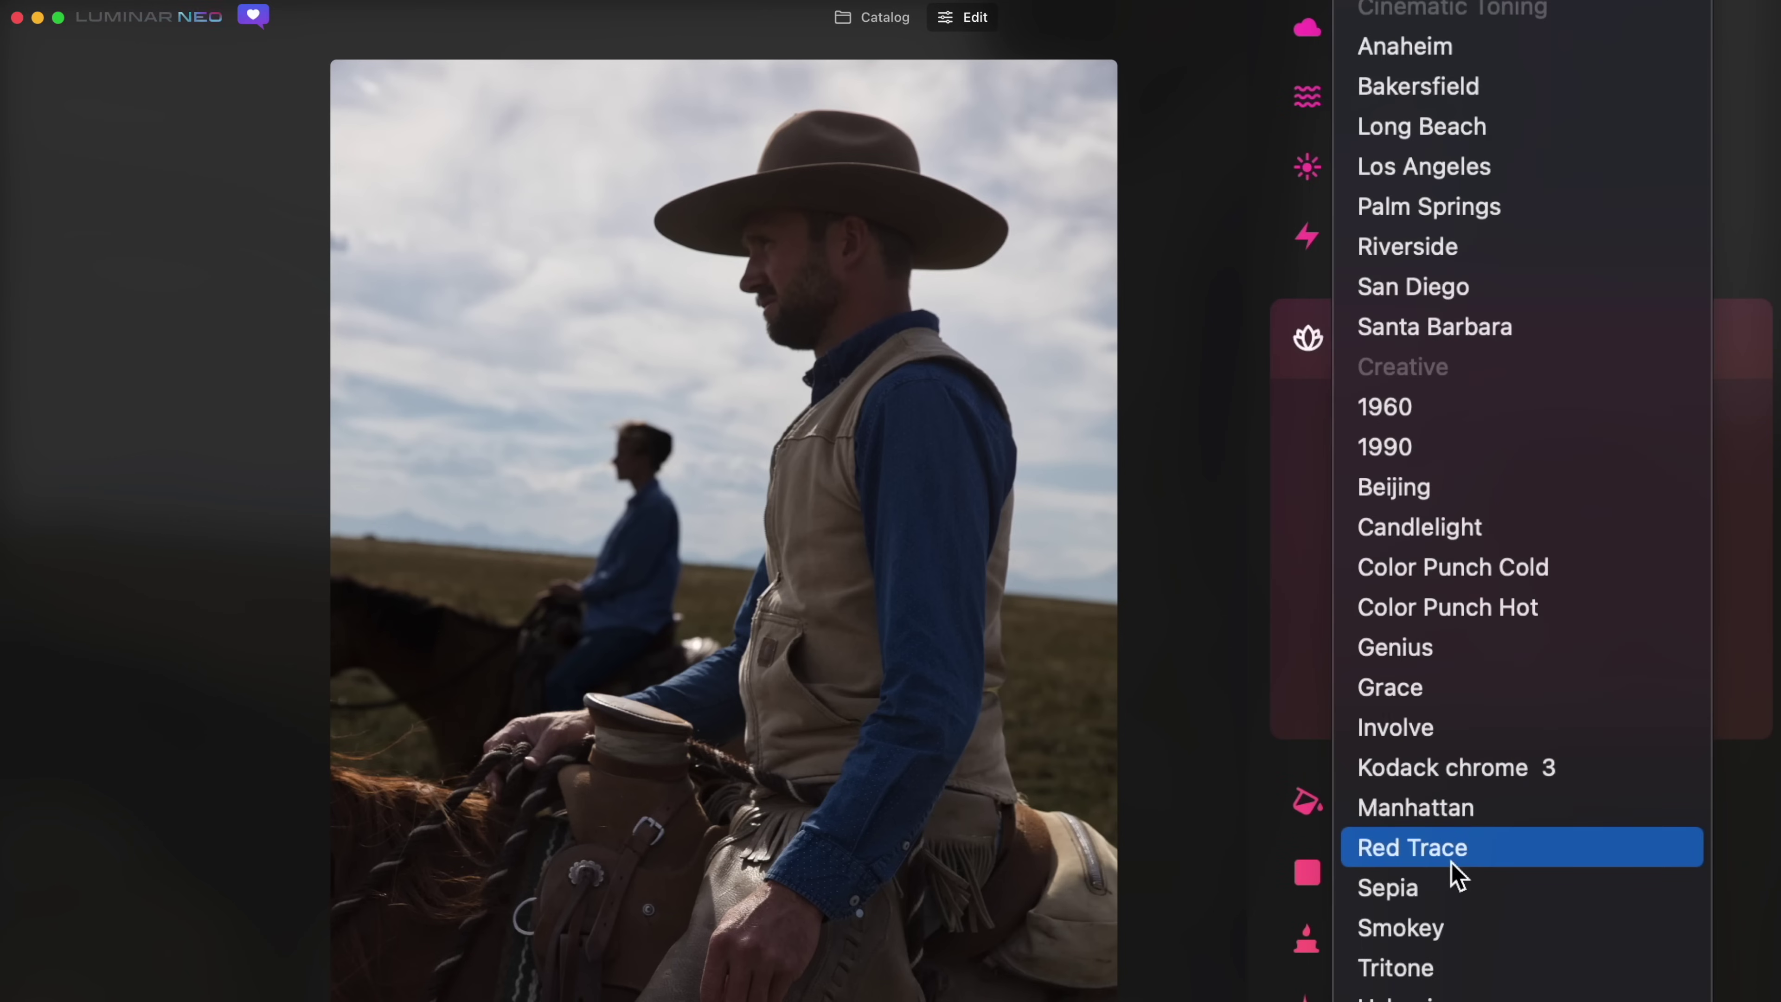
click(1507, 768)
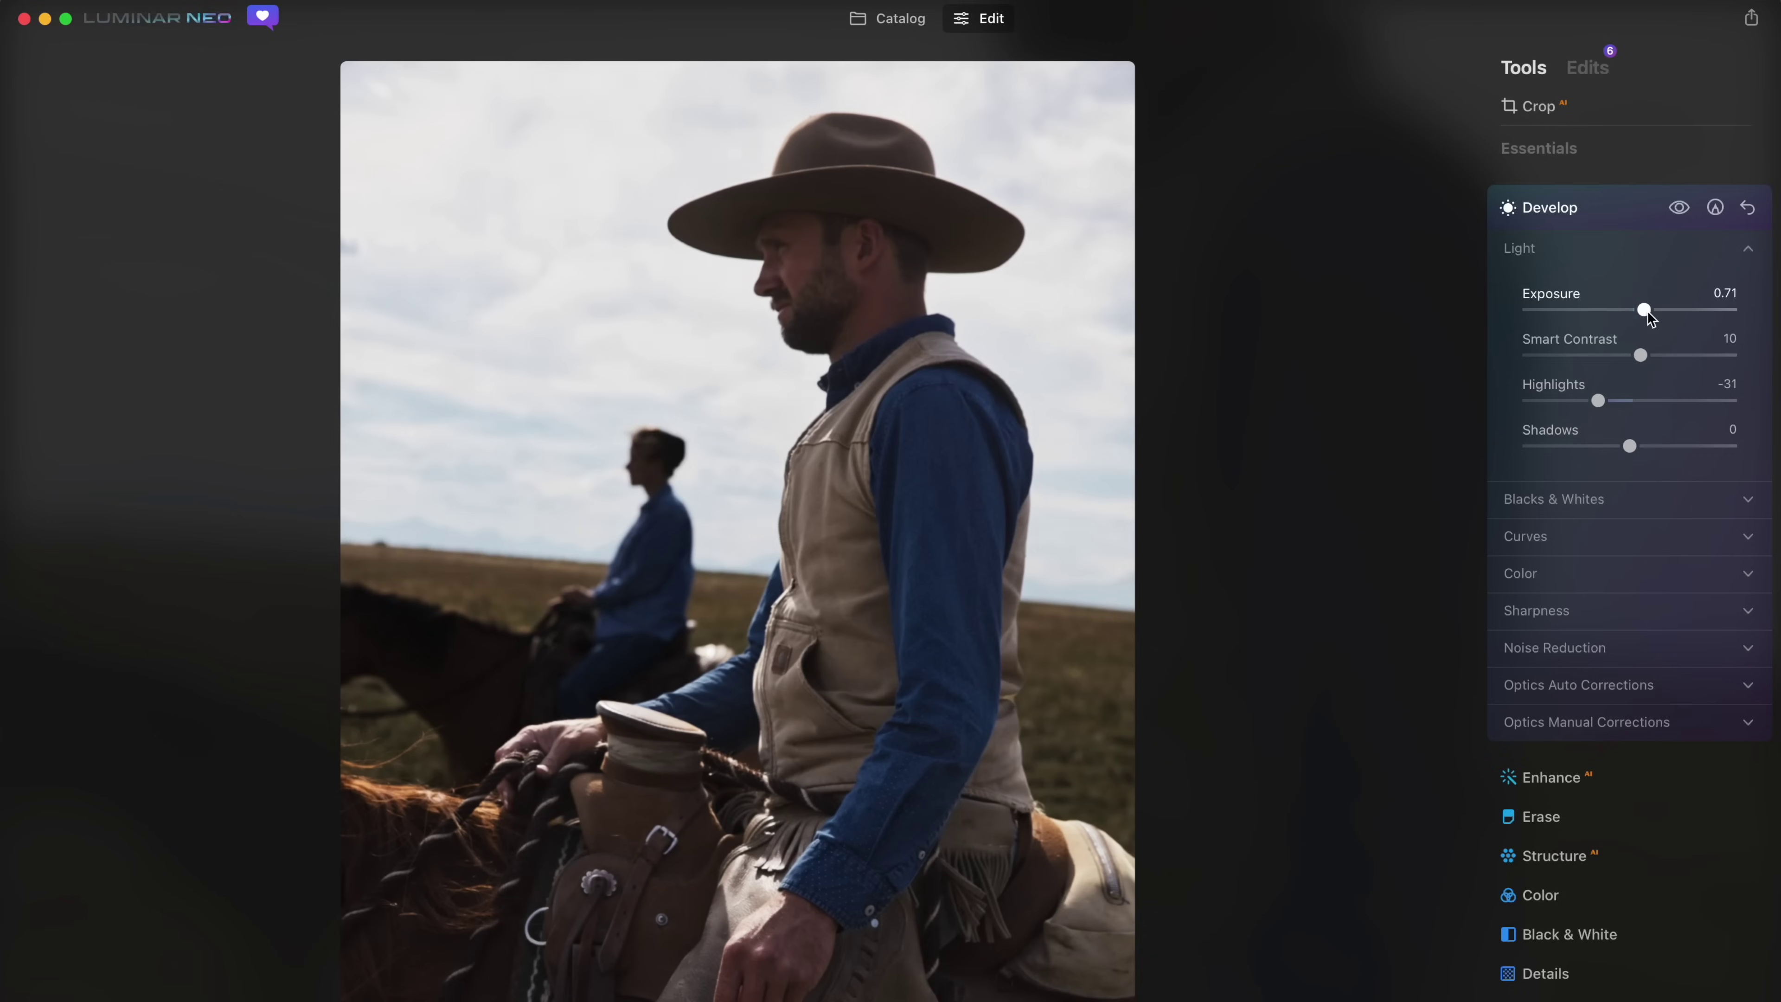
Lower exposure and highlights slightly, set Film Grain Amount to 24, and warm the colour
drag(1648, 311, 1640, 311)
drag(1598, 401, 1555, 402)
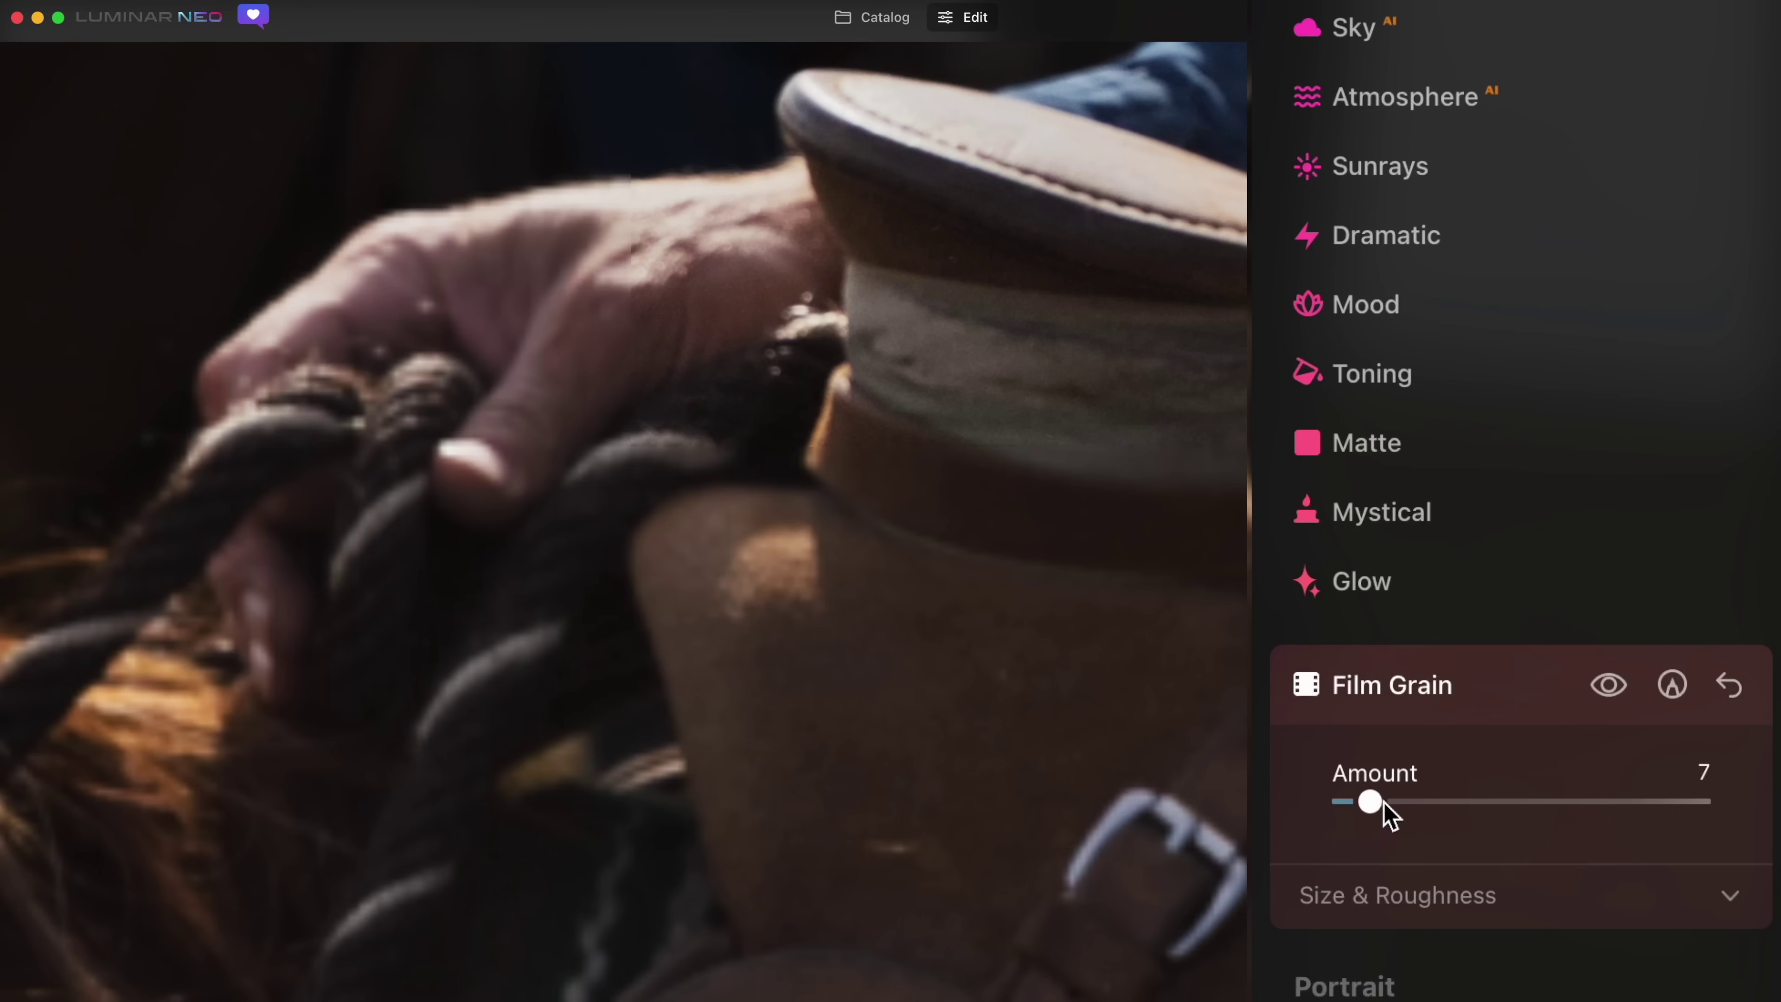
drag(1390, 816, 1445, 814)
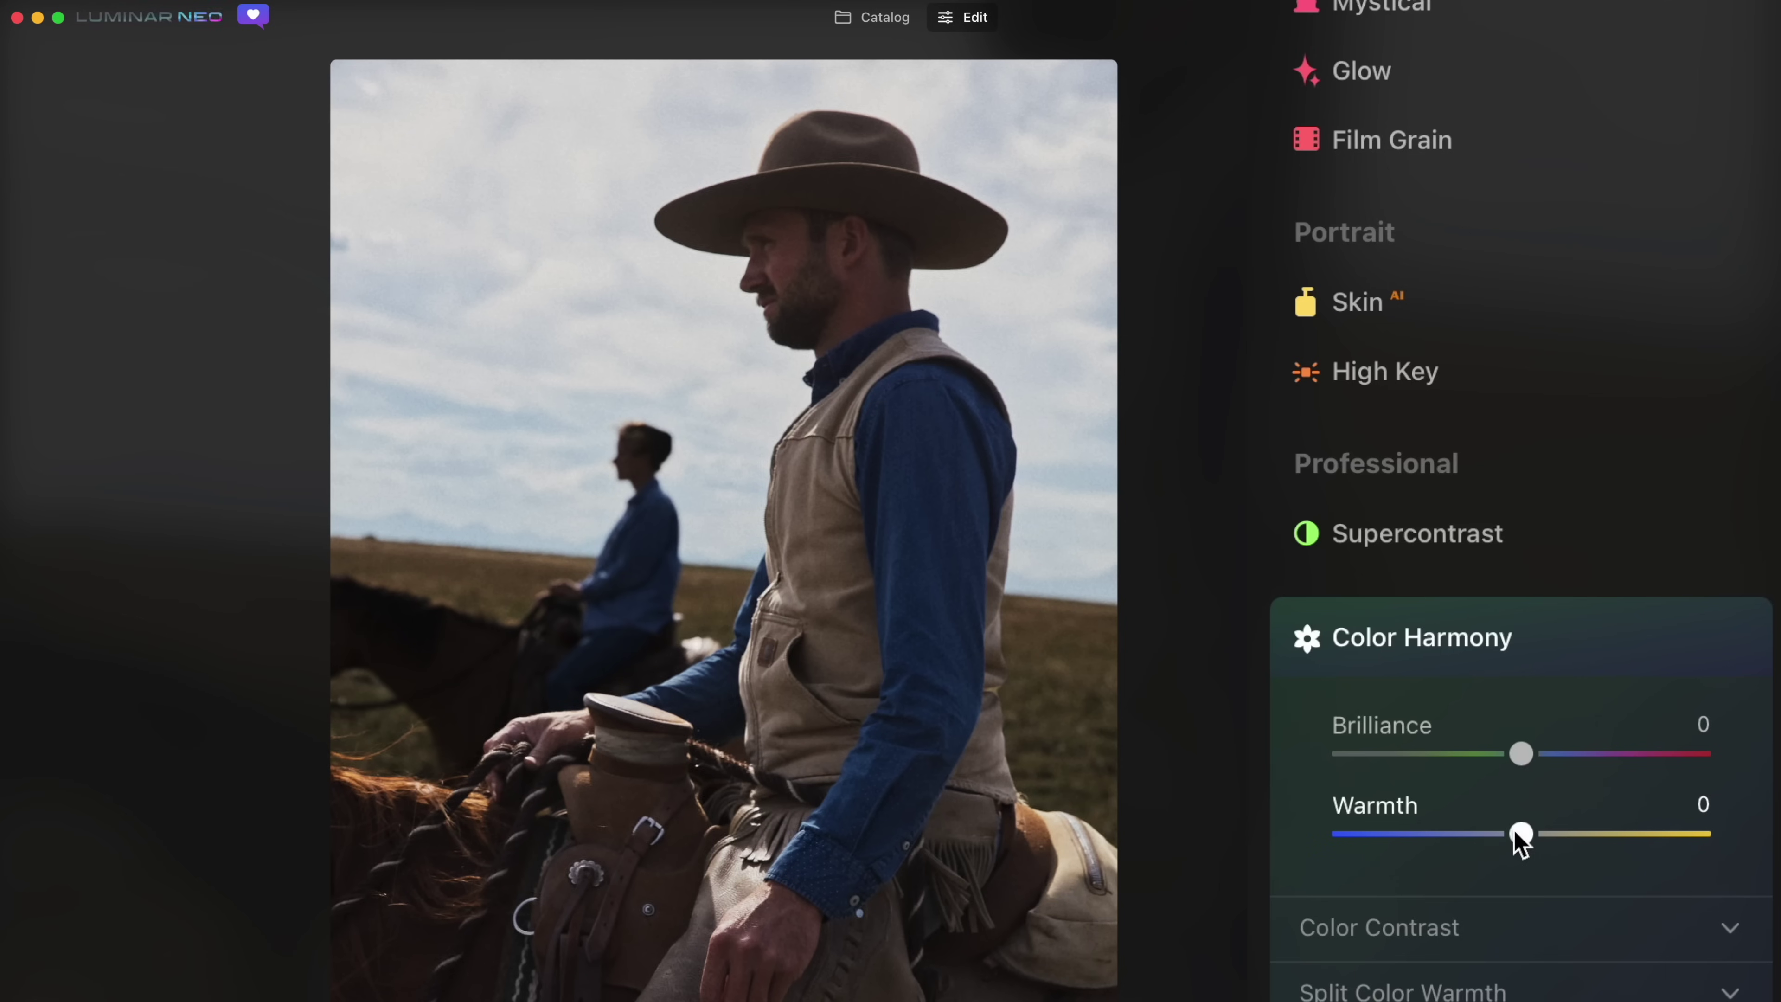
drag(1518, 832, 1607, 821)
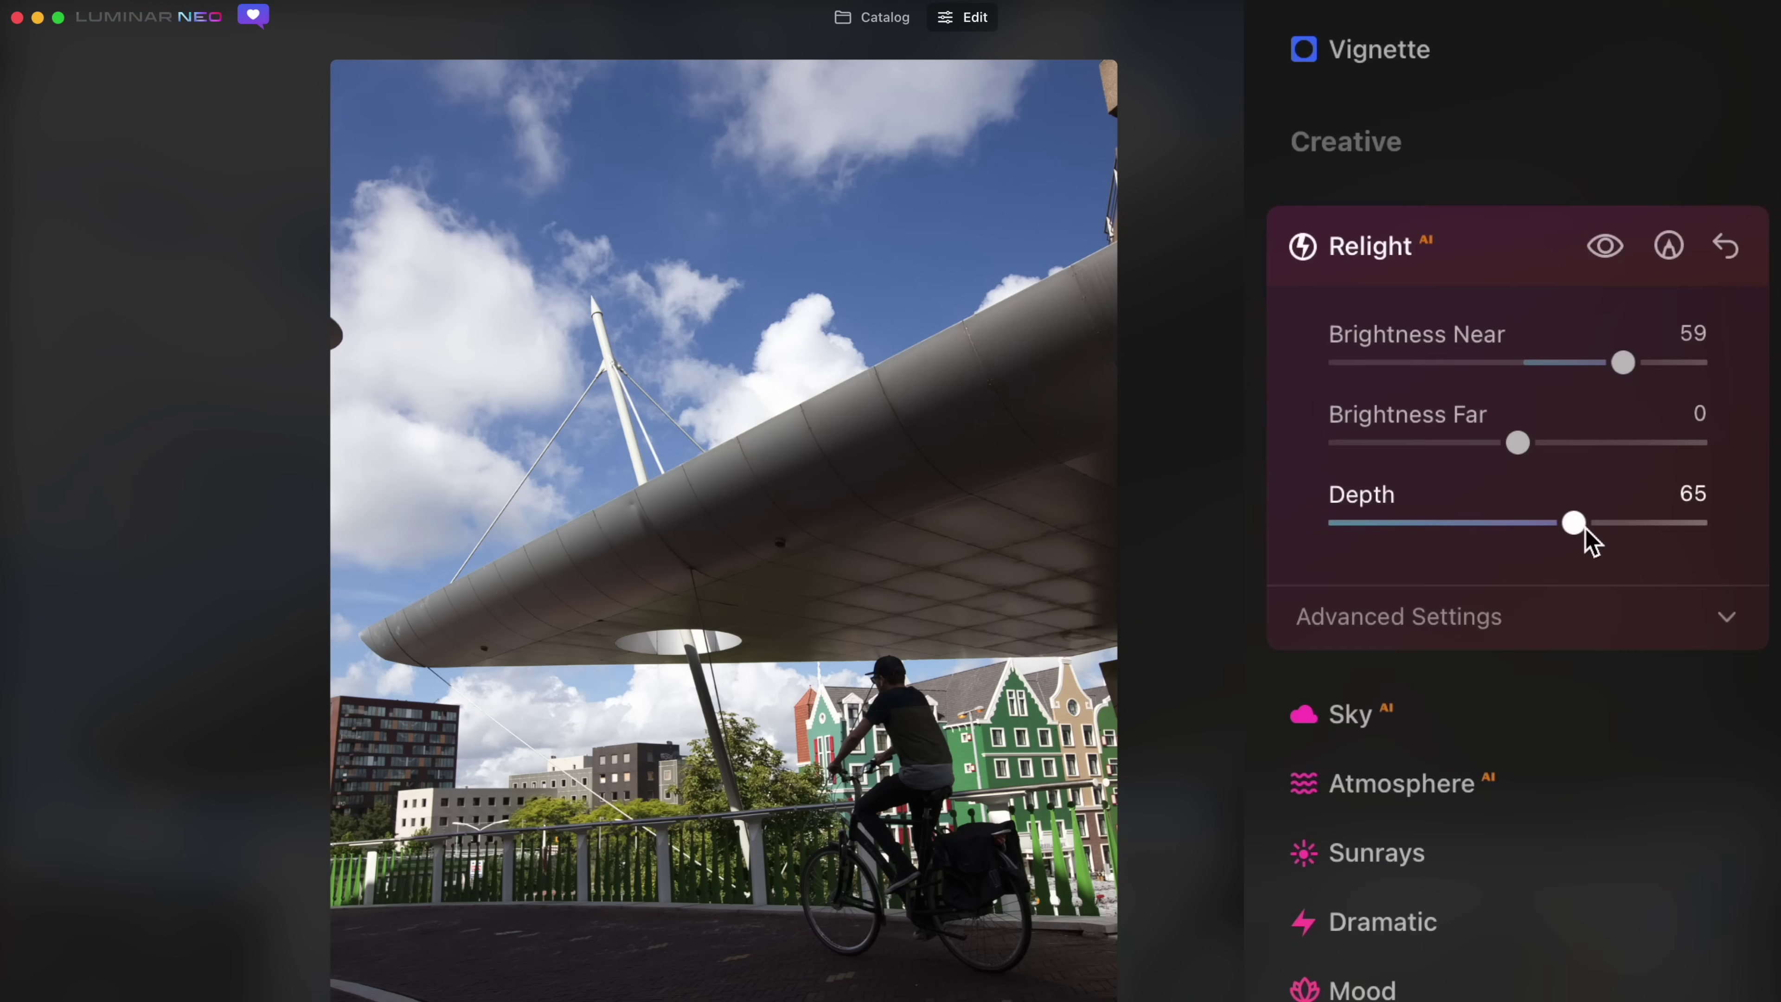
Relight the cyclist with Brightness Near about 72, Depth 65 and Dehalo reduced to 27
drag(1613, 362, 1662, 372)
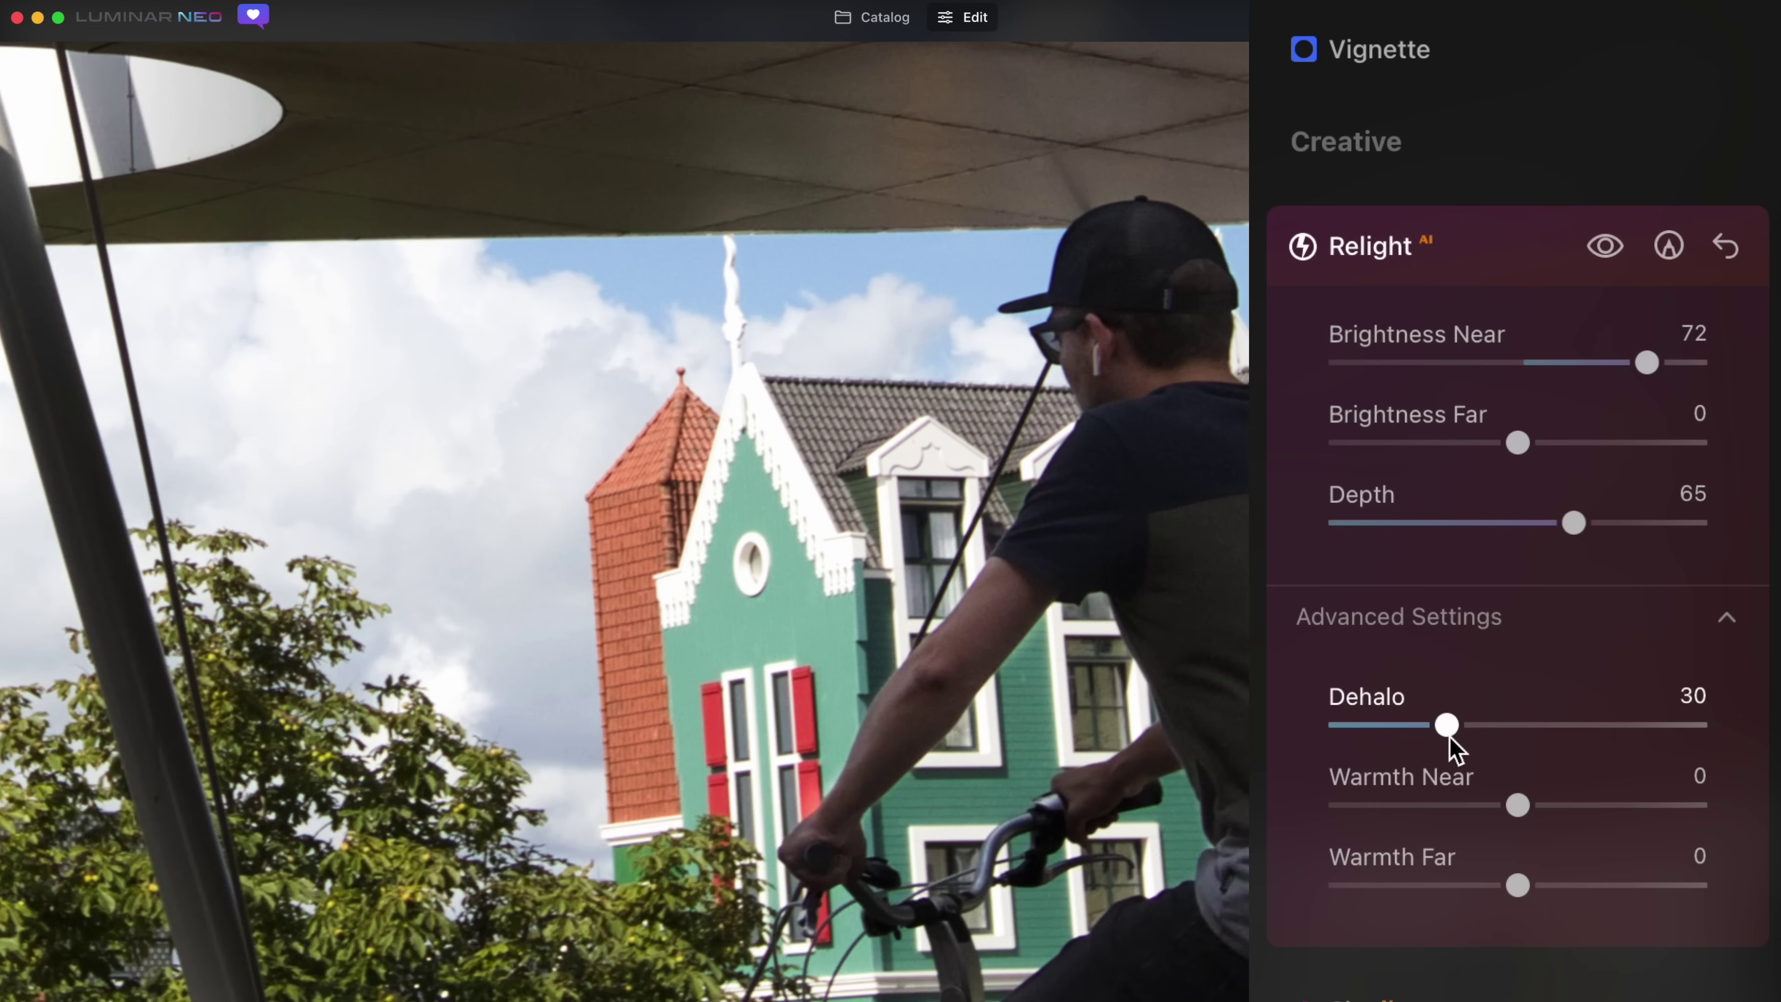
drag(1450, 737, 1437, 729)
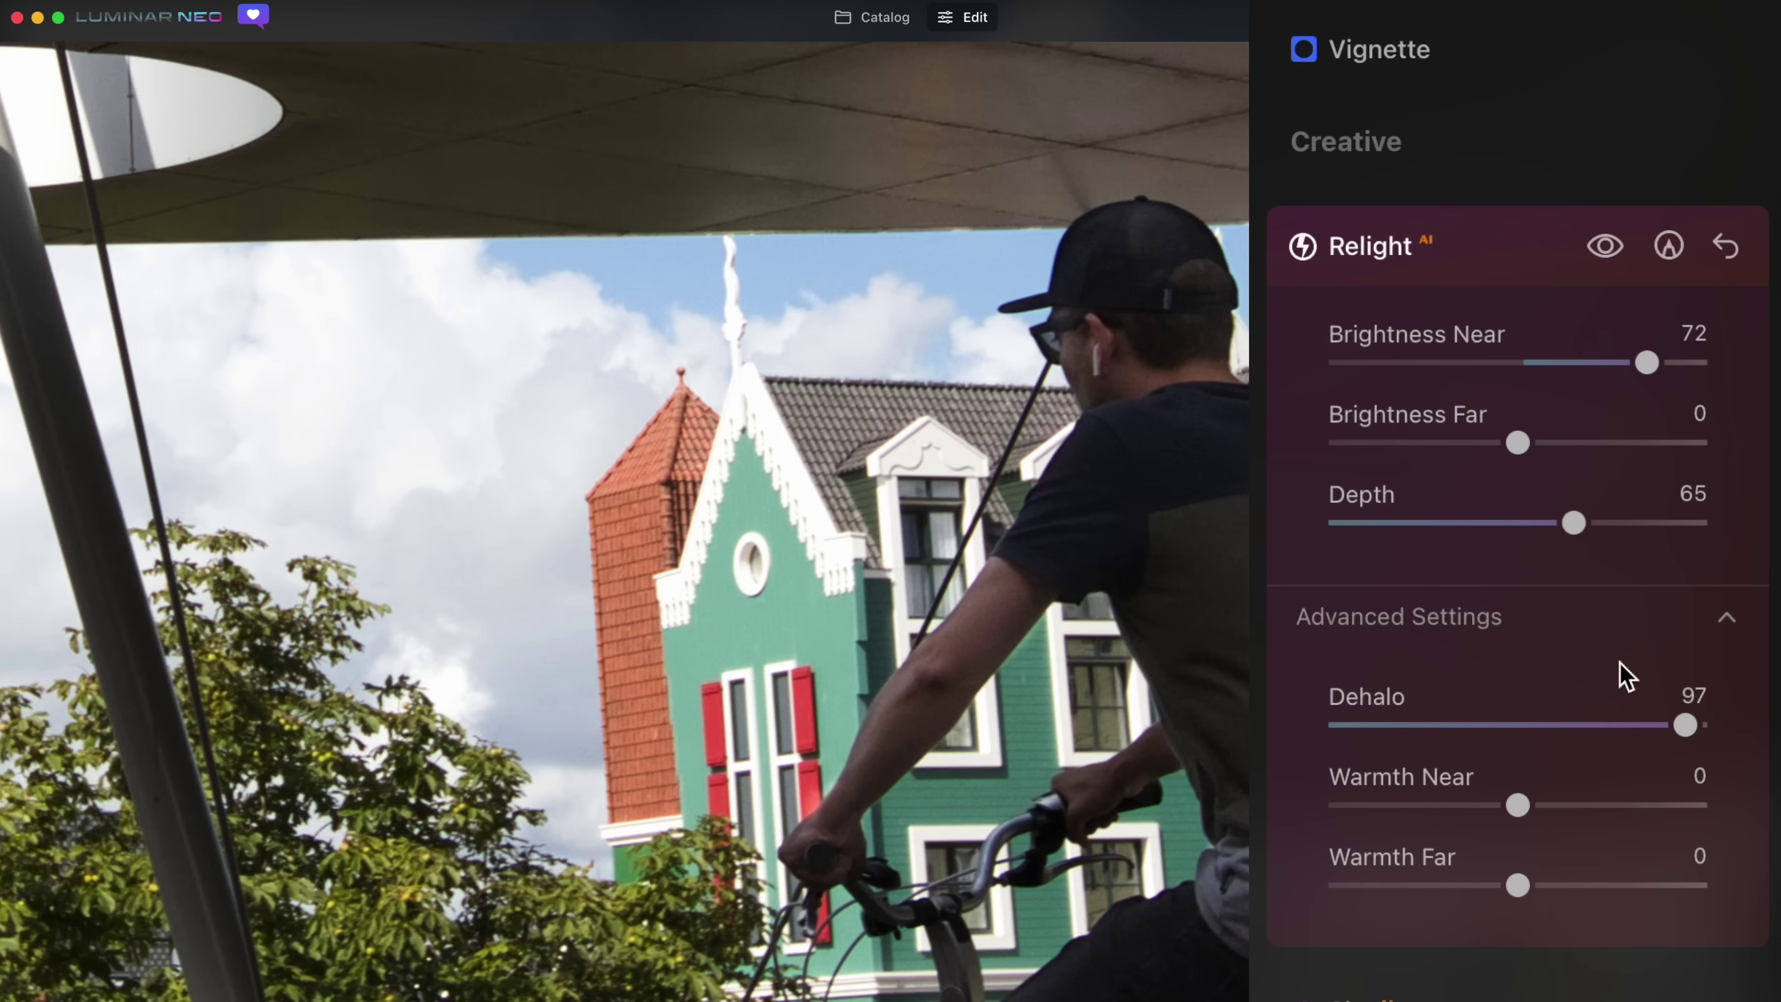
drag(1471, 724, 1432, 724)
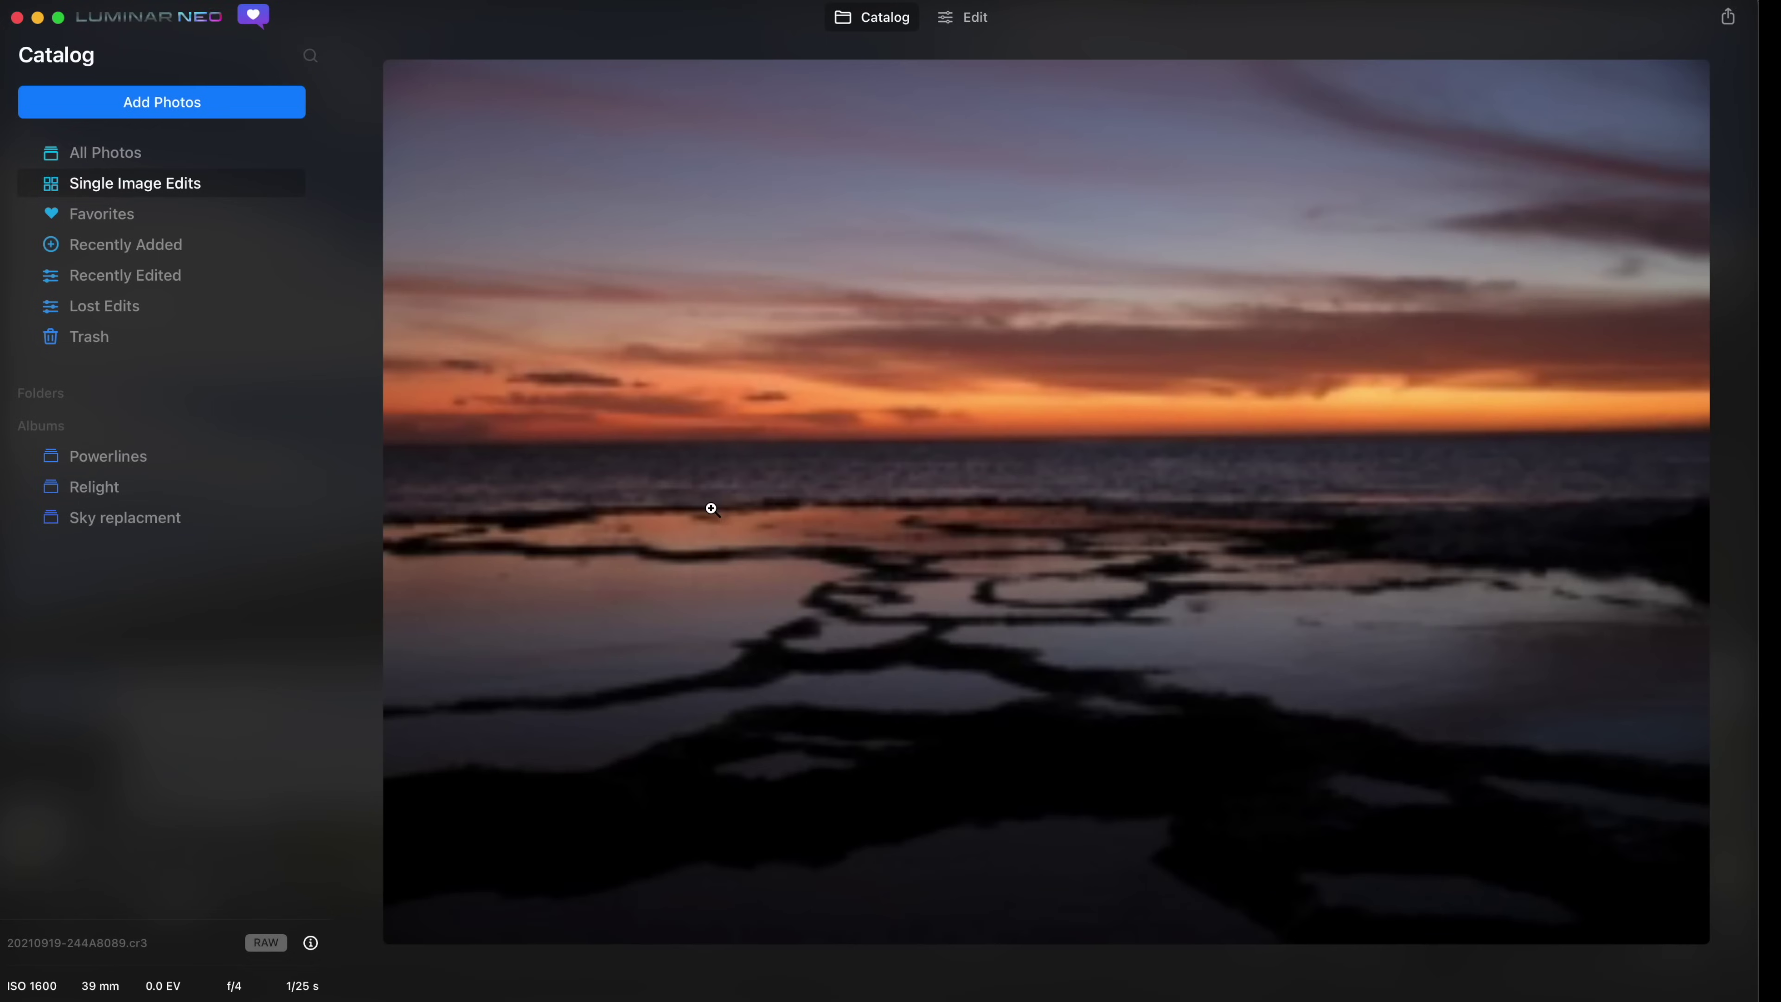
Relight the sunset photo with Brightness Near 98, Depth 77 and Brightness Far -21
click(976, 18)
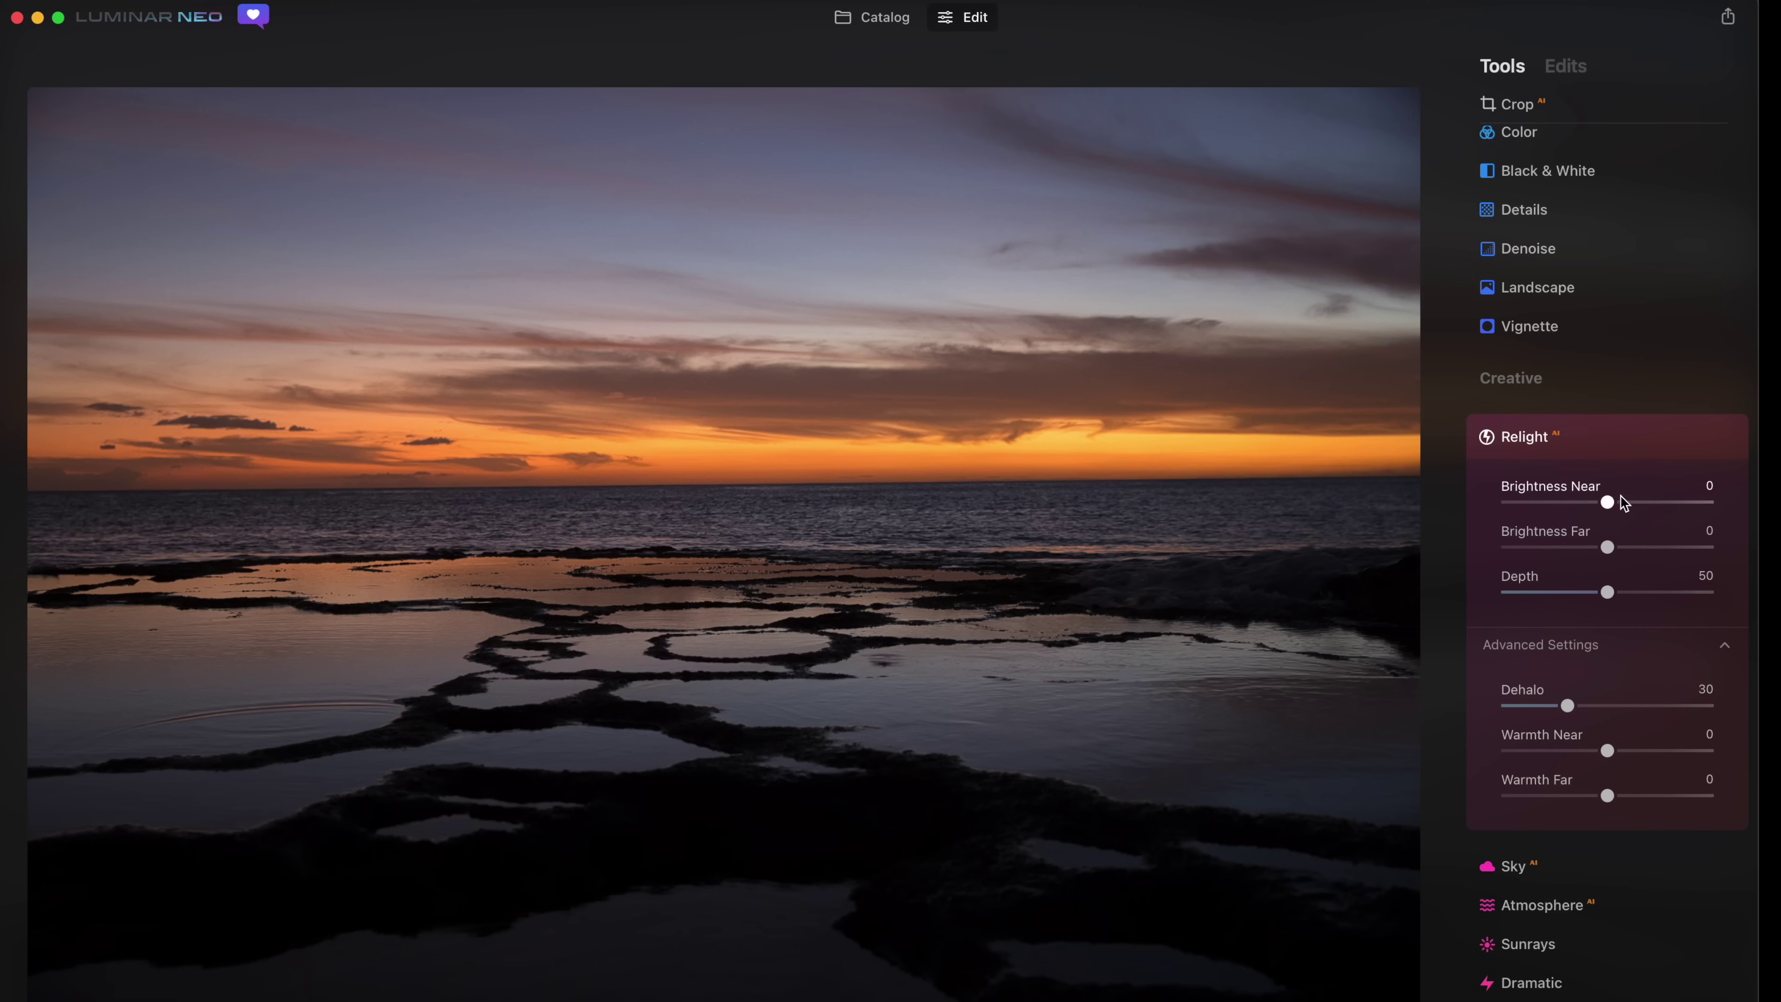
drag(1625, 510, 1698, 507)
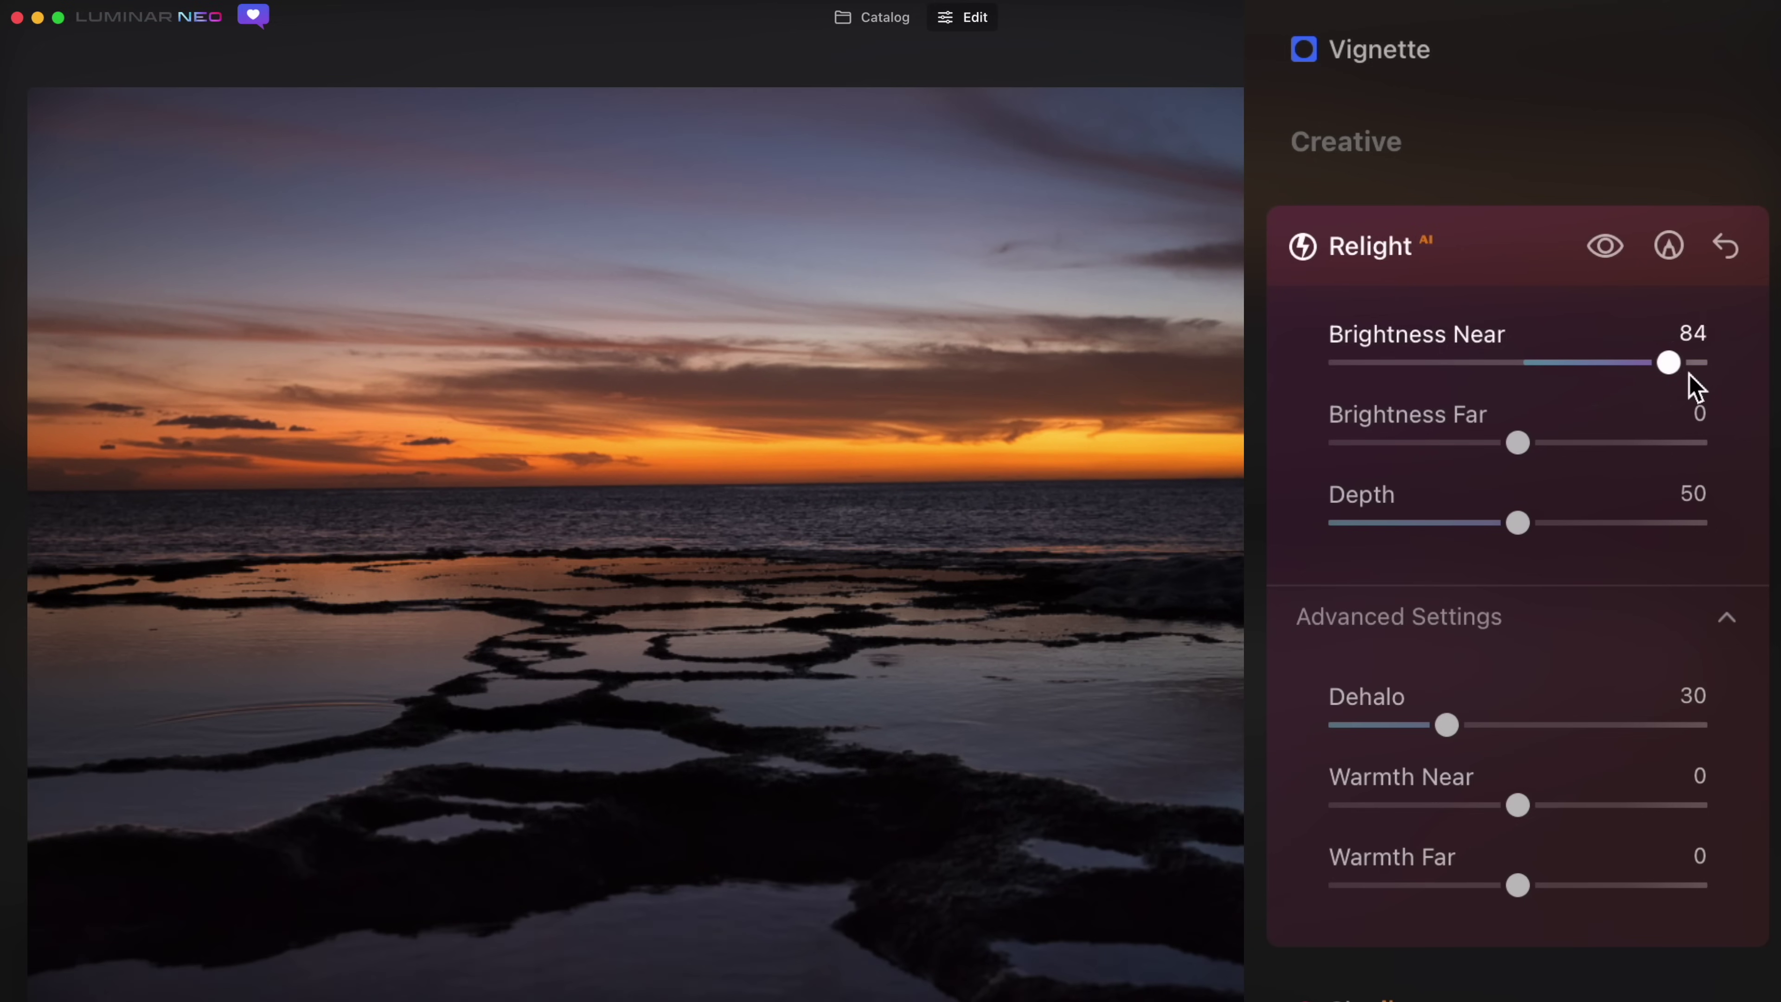
drag(1694, 386, 1690, 386)
drag(1519, 522, 1558, 553)
drag(1680, 365, 1692, 365)
drag(1518, 442, 1480, 445)
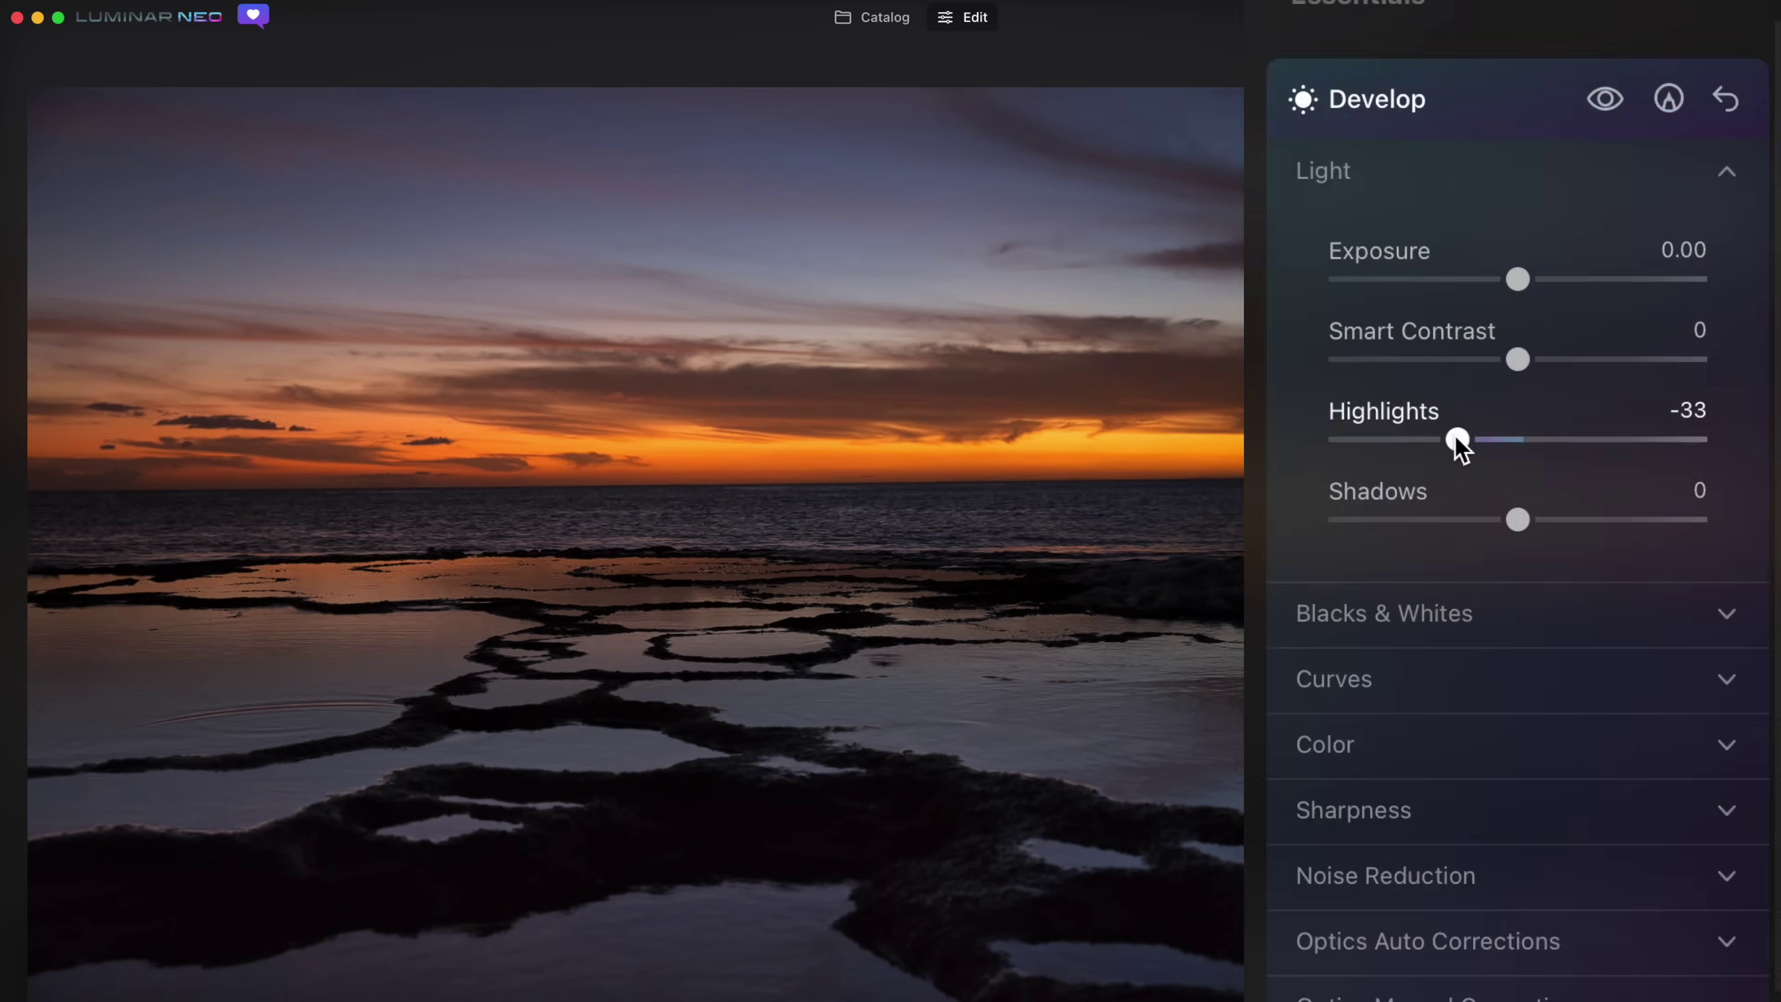
Trim Highlights to -35 and lift Exposure to 0.44
mouse_move(1455, 446)
mouse_down()
mouse_move(1435, 442)
mouse_move(1453, 440)
mouse_up()
drag(1558, 276, 1546, 278)
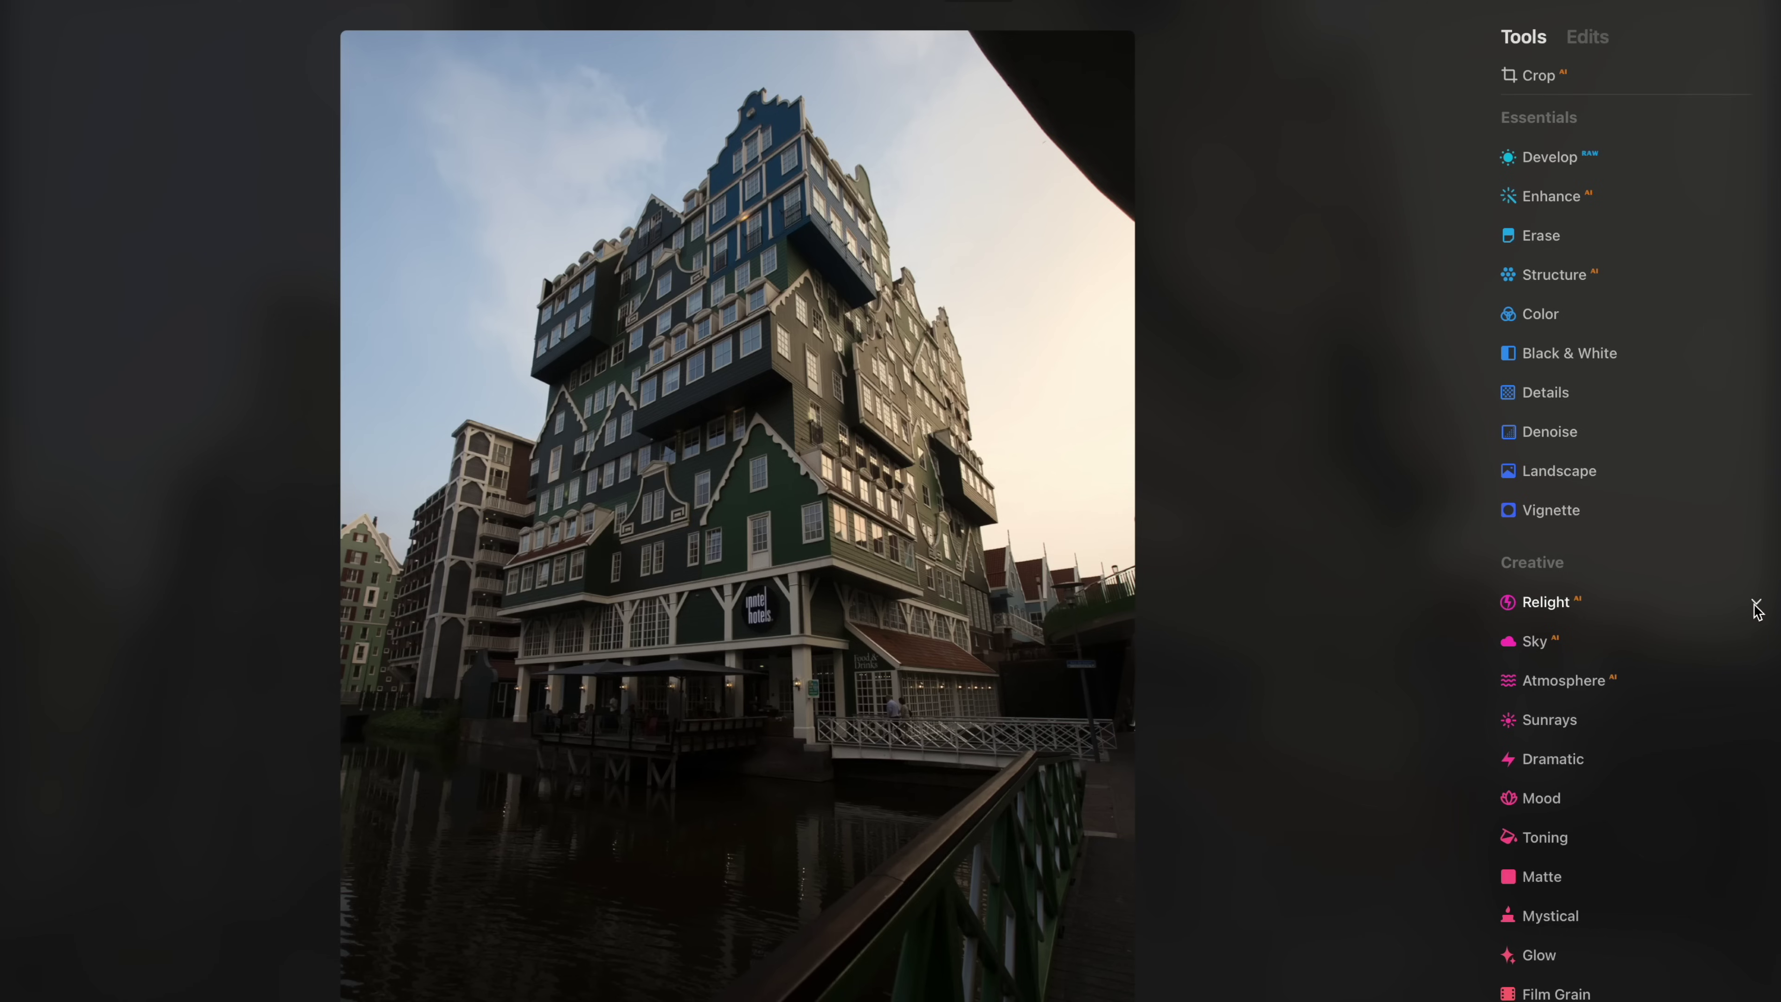
click(1756, 605)
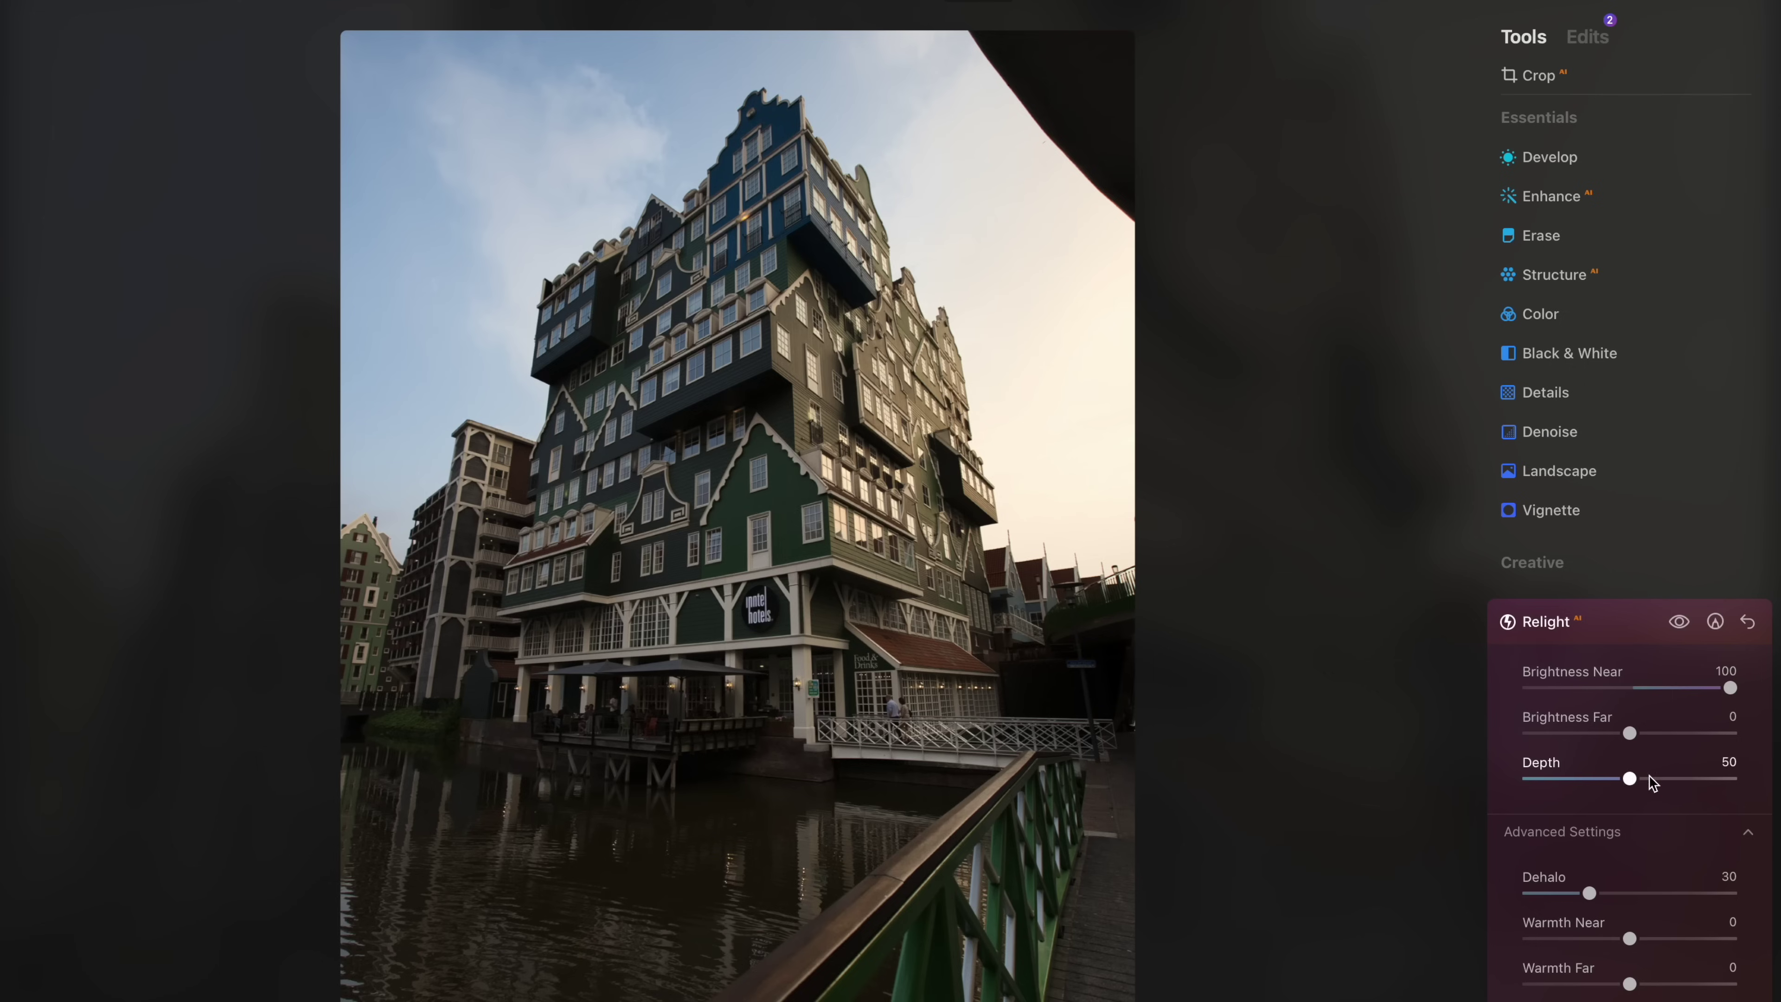
Set the building photo's Relight Depth to 66, then go to the Sky replacment album
drag(1644, 778, 1558, 744)
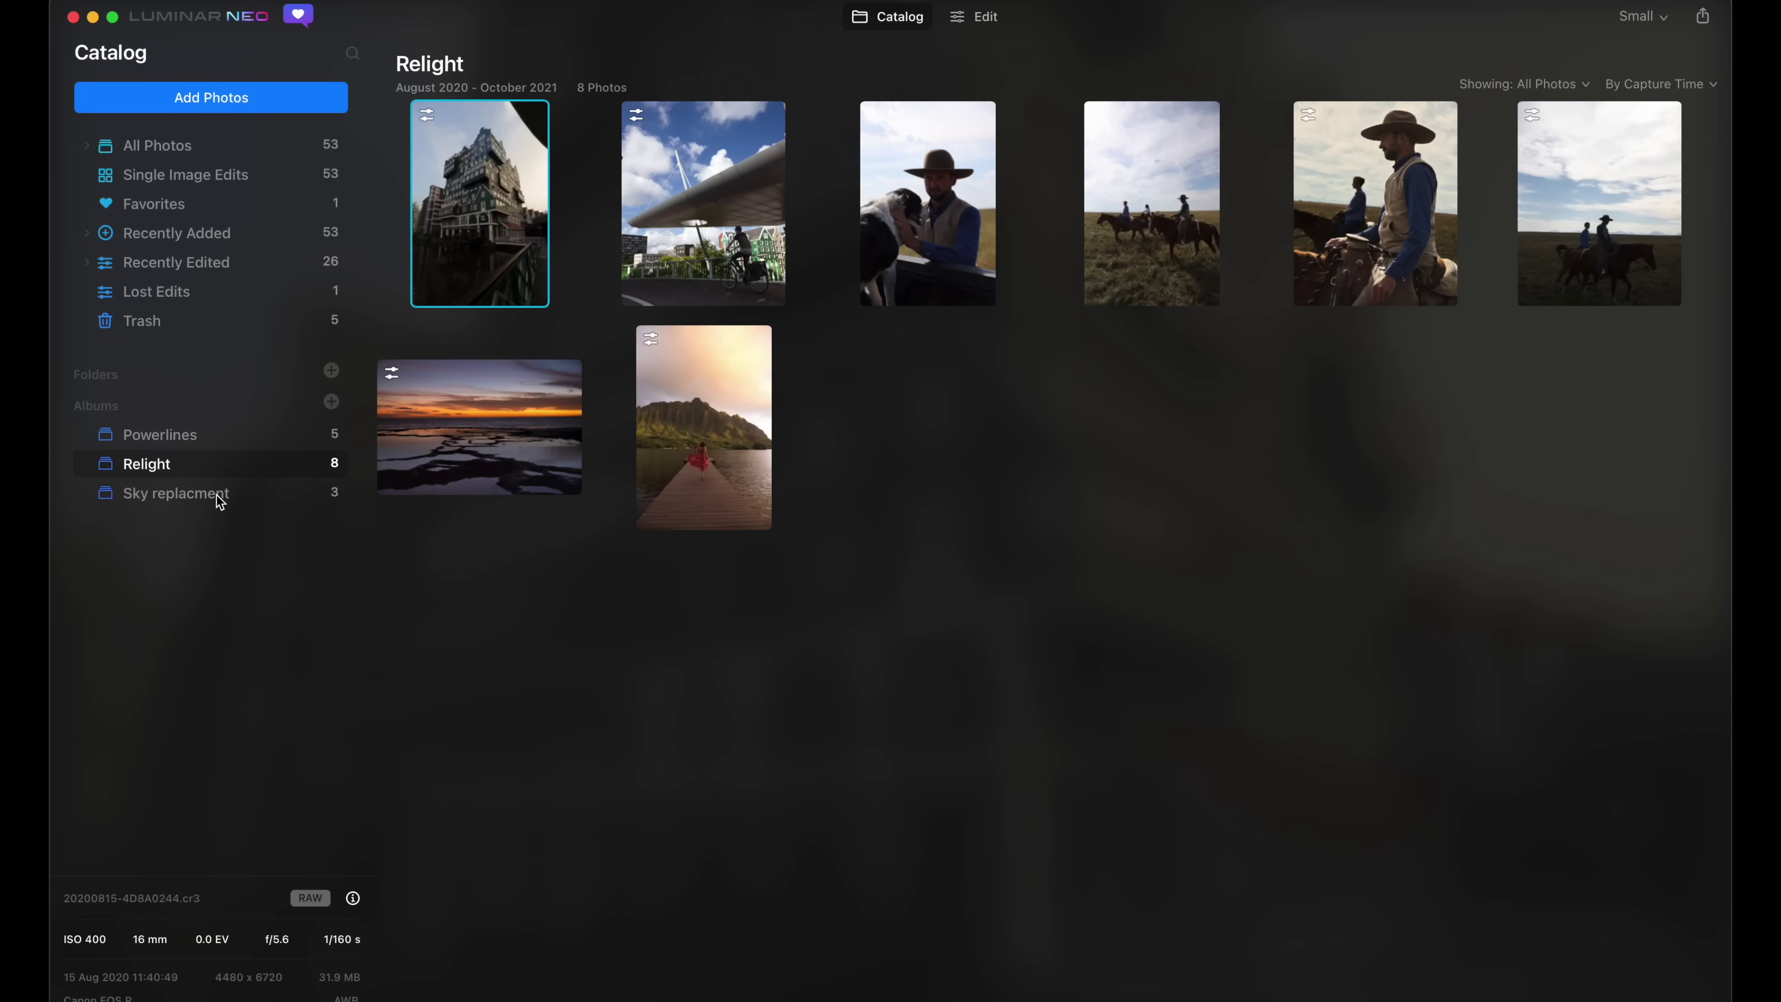
click(218, 494)
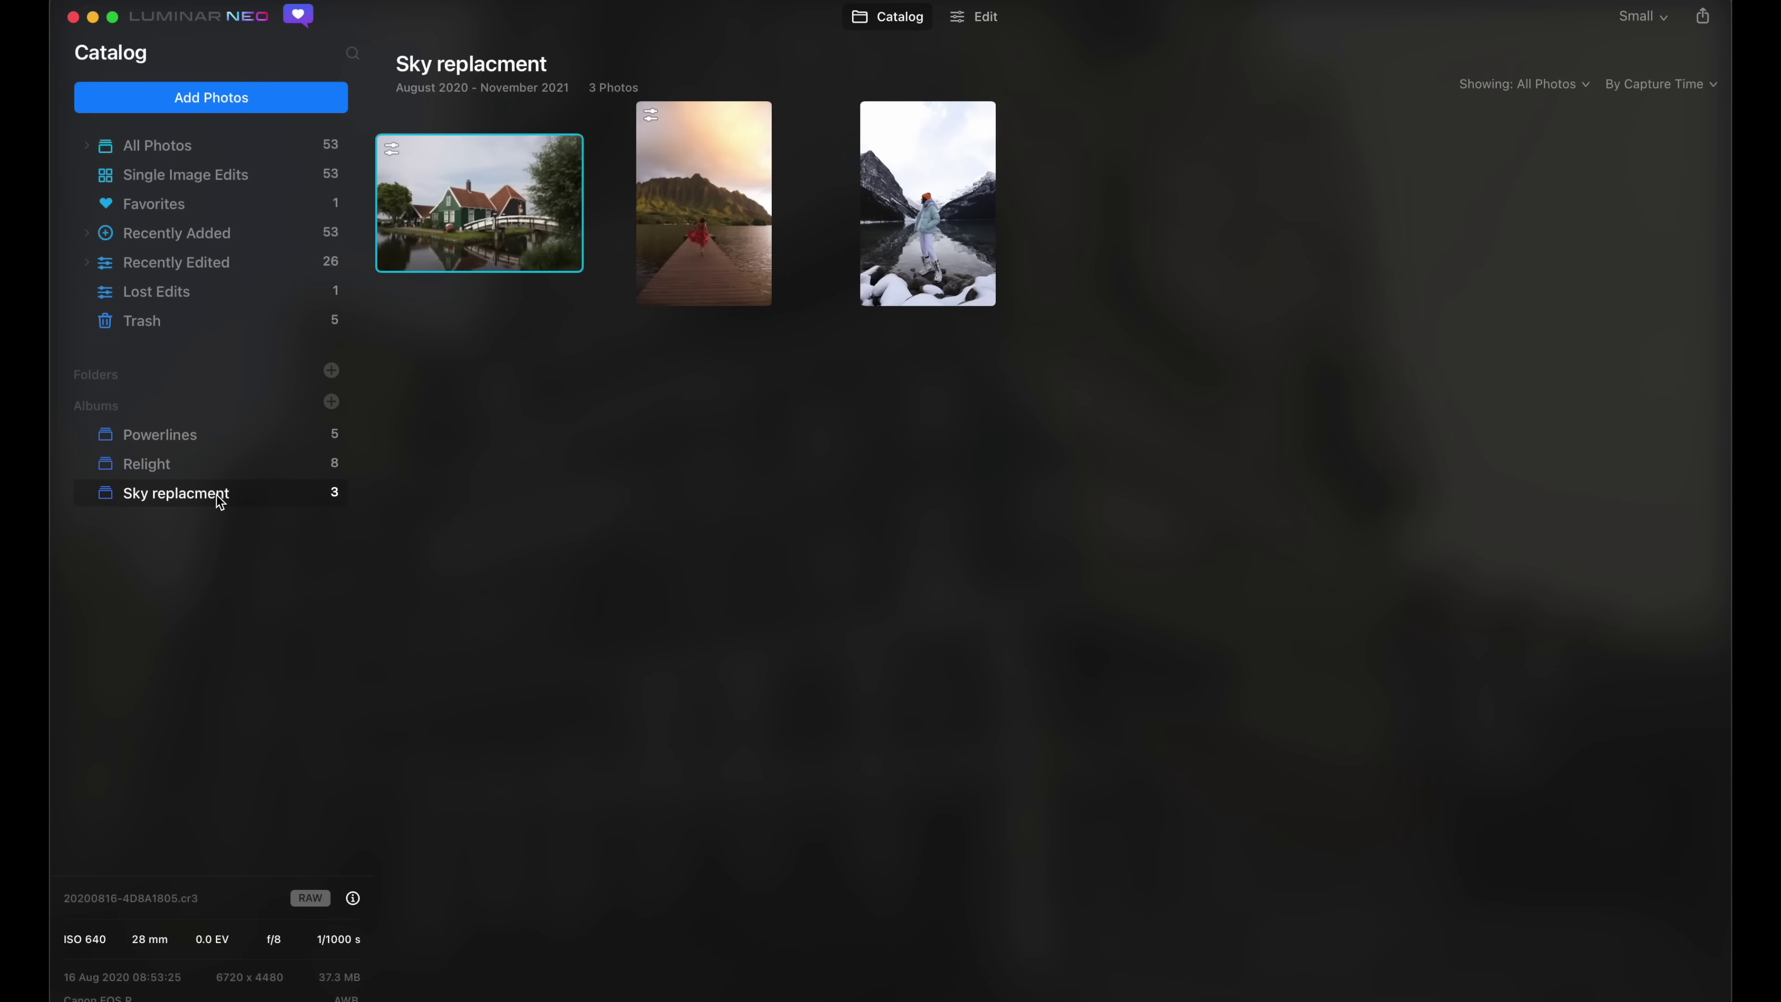
Open the green canal house photo, try lowering Develop Highlights, then reset them to 0
double_click(498, 224)
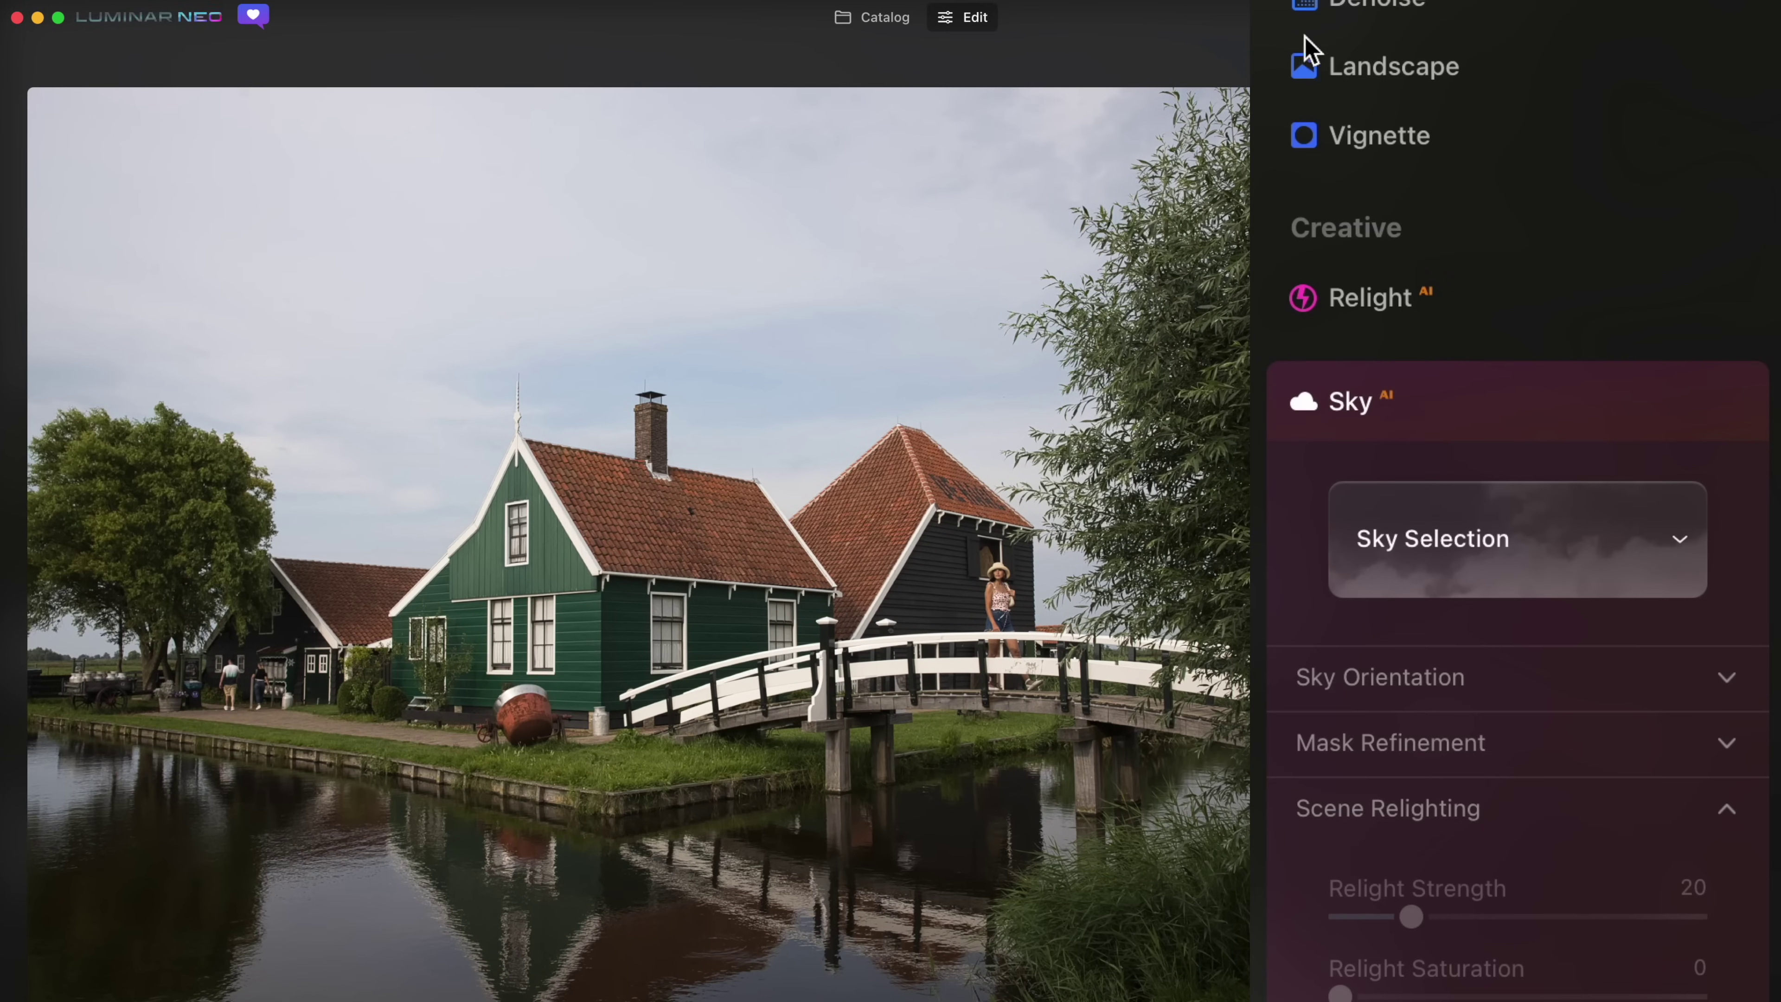
scroll(1376, 174, up, 10)
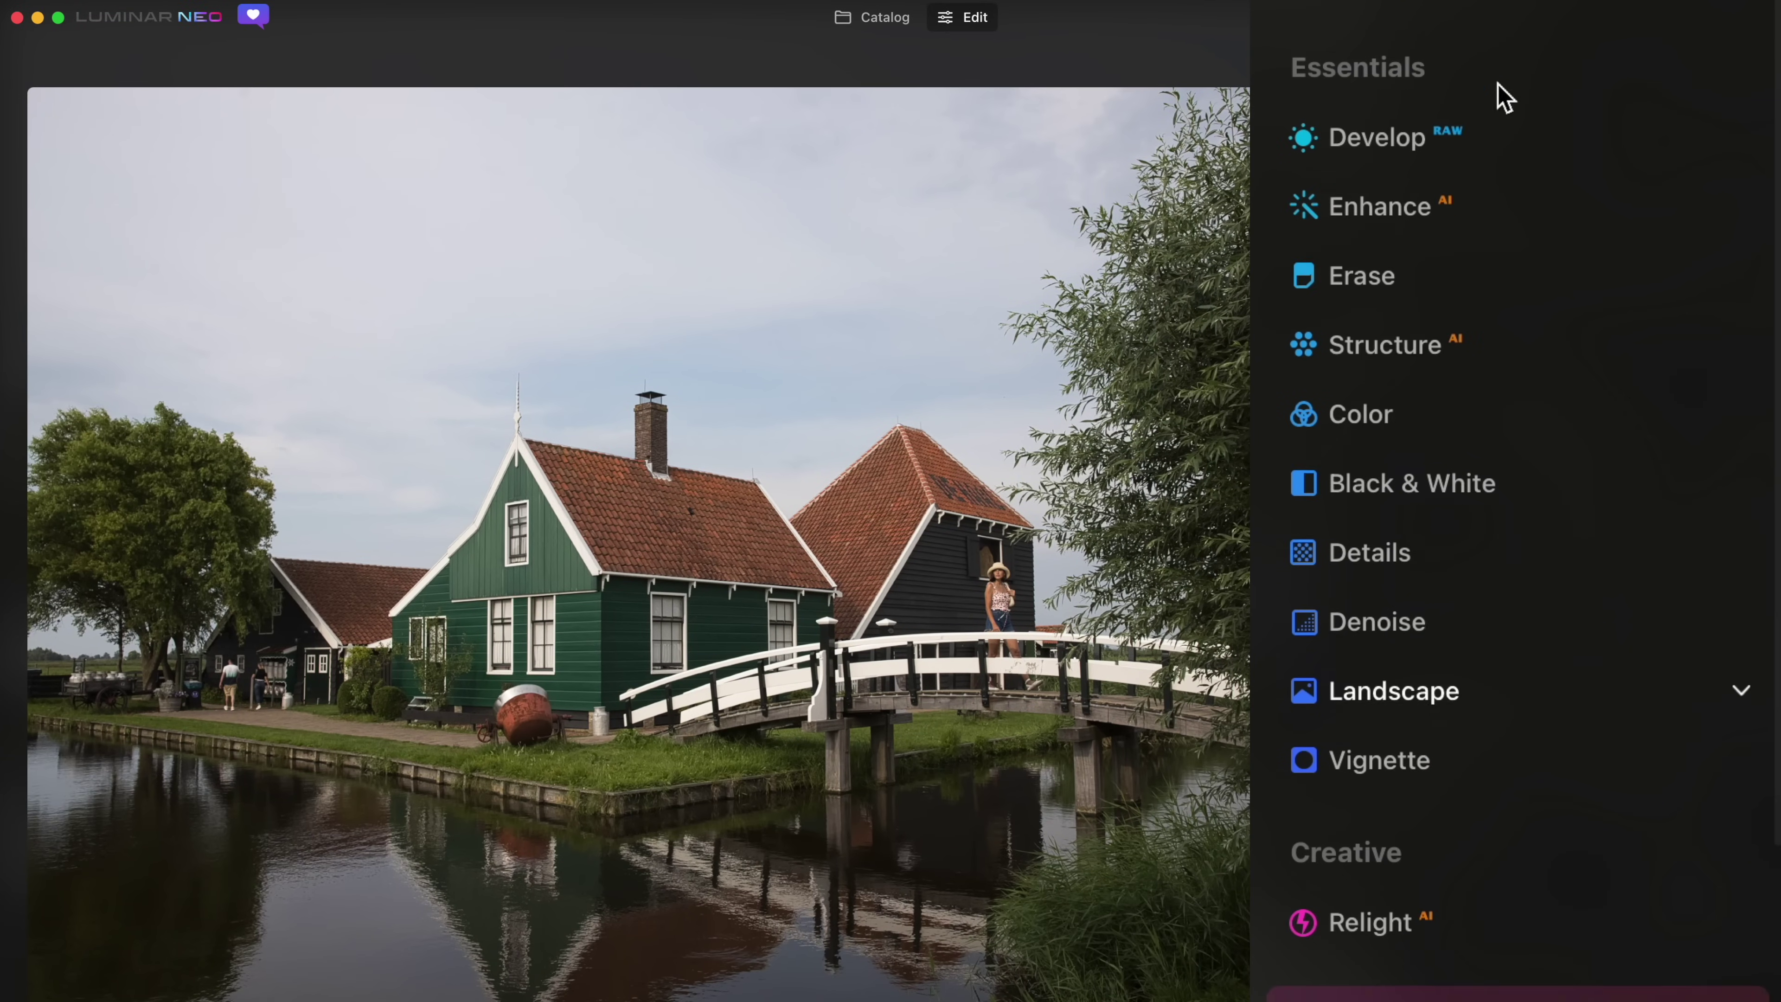
click(1484, 116)
drag(1517, 561, 1388, 581)
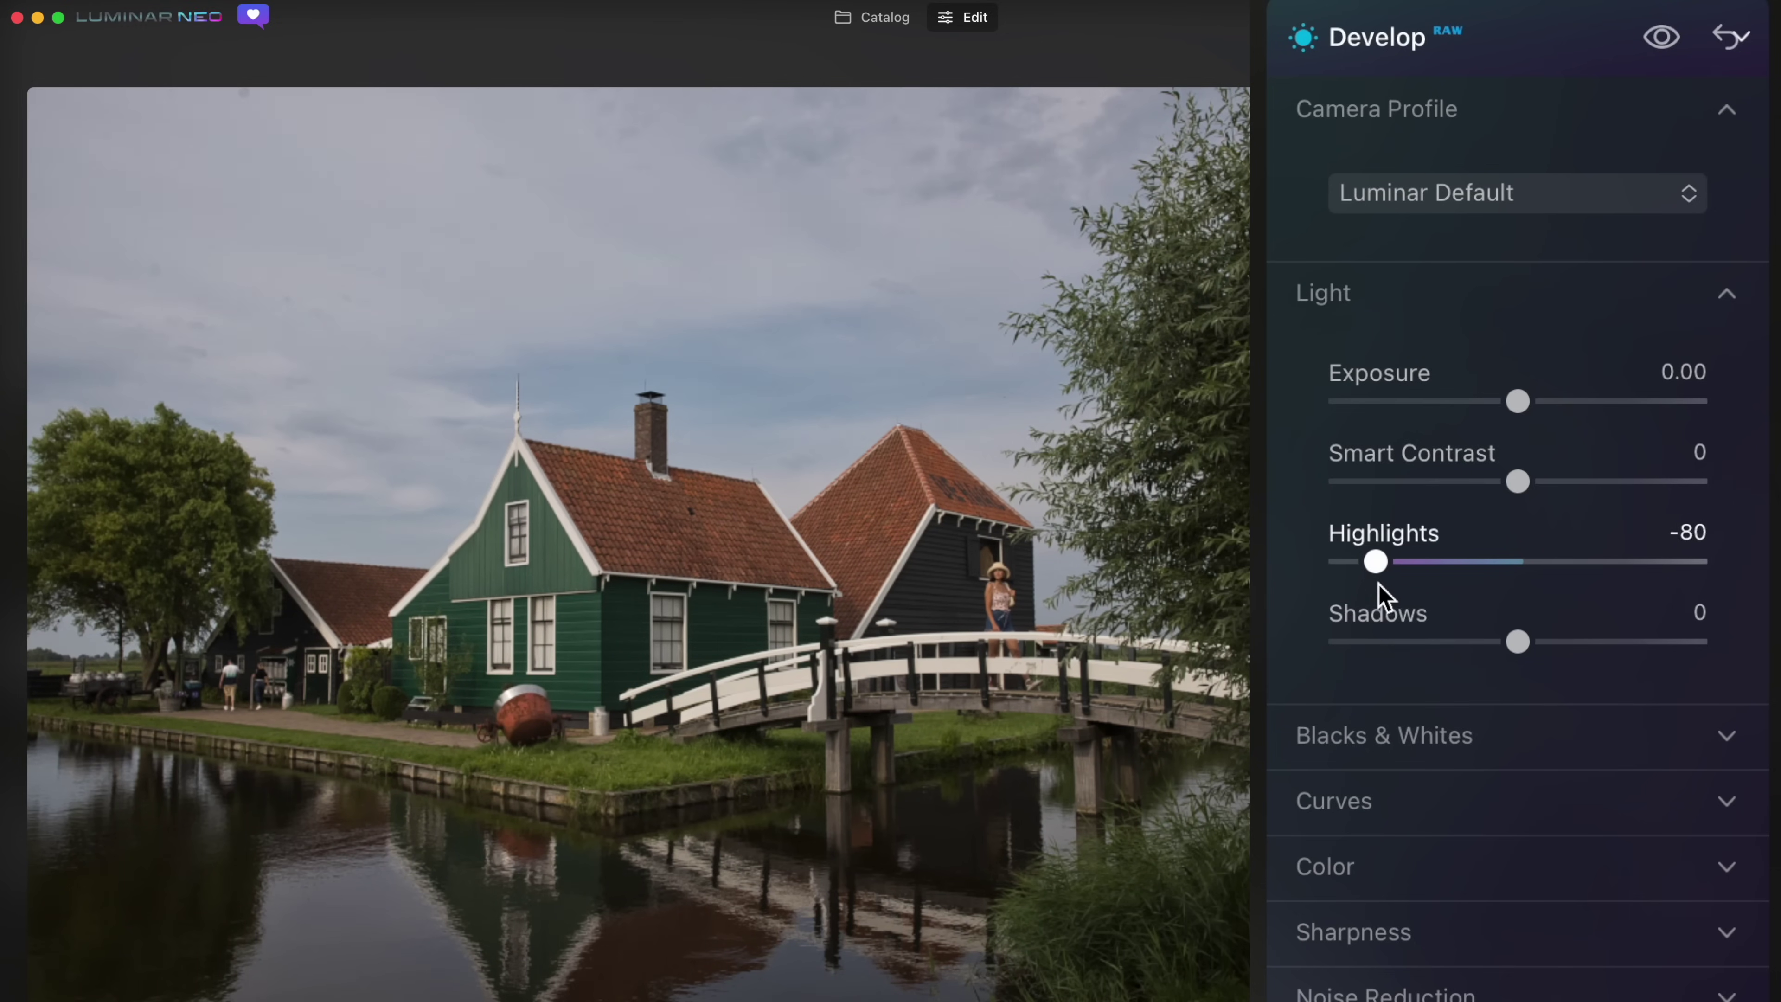
click(1725, 39)
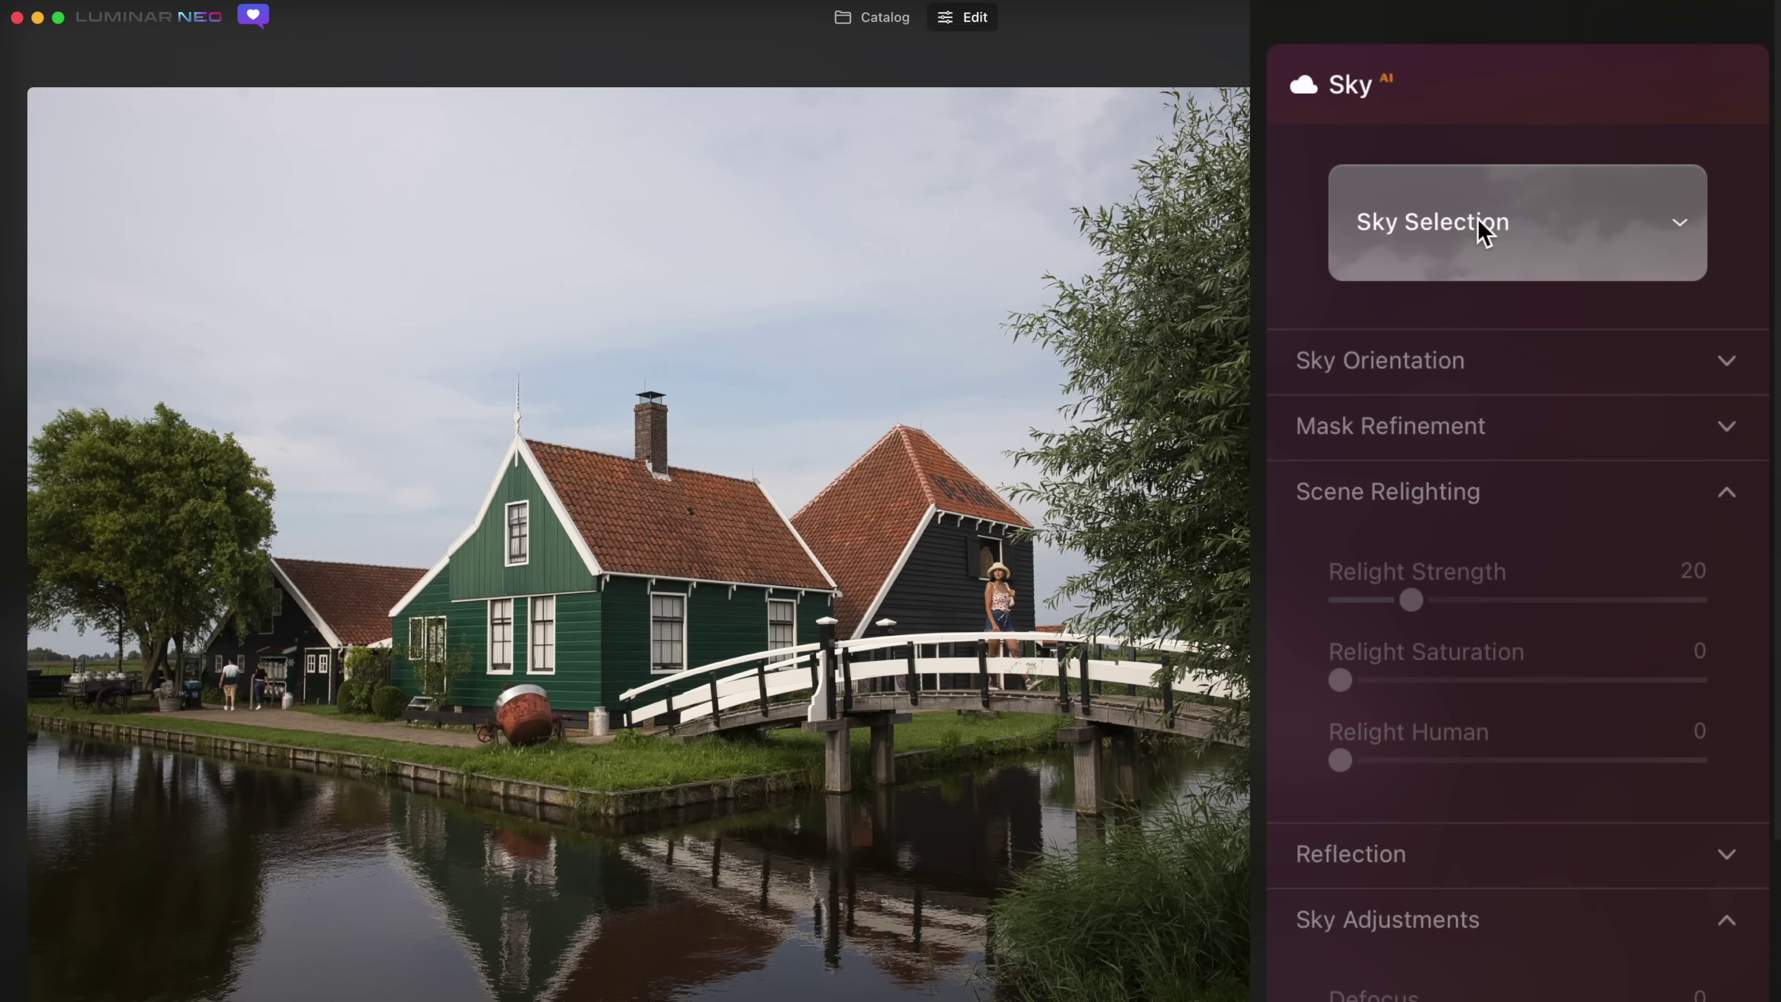
click(1484, 229)
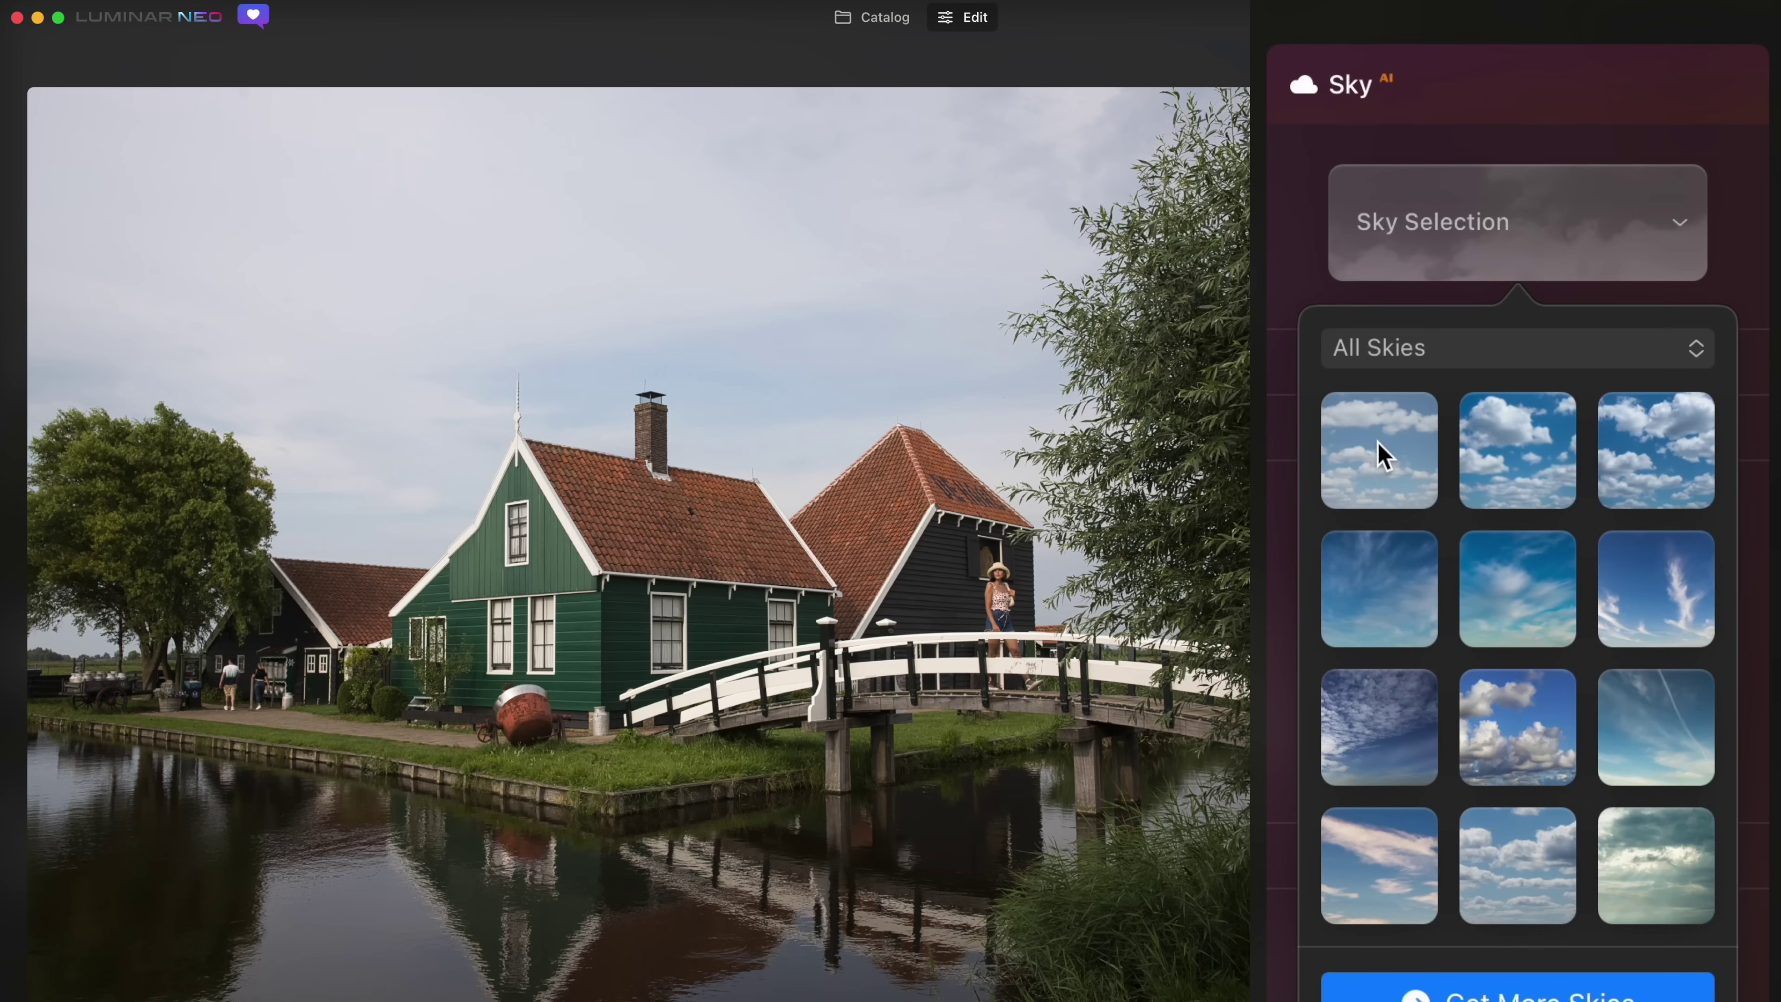
Apply the Blue Sky 1 sky and zoom in to check the reflection and gable edge
click(1383, 457)
click(390, 944)
click(391, 945)
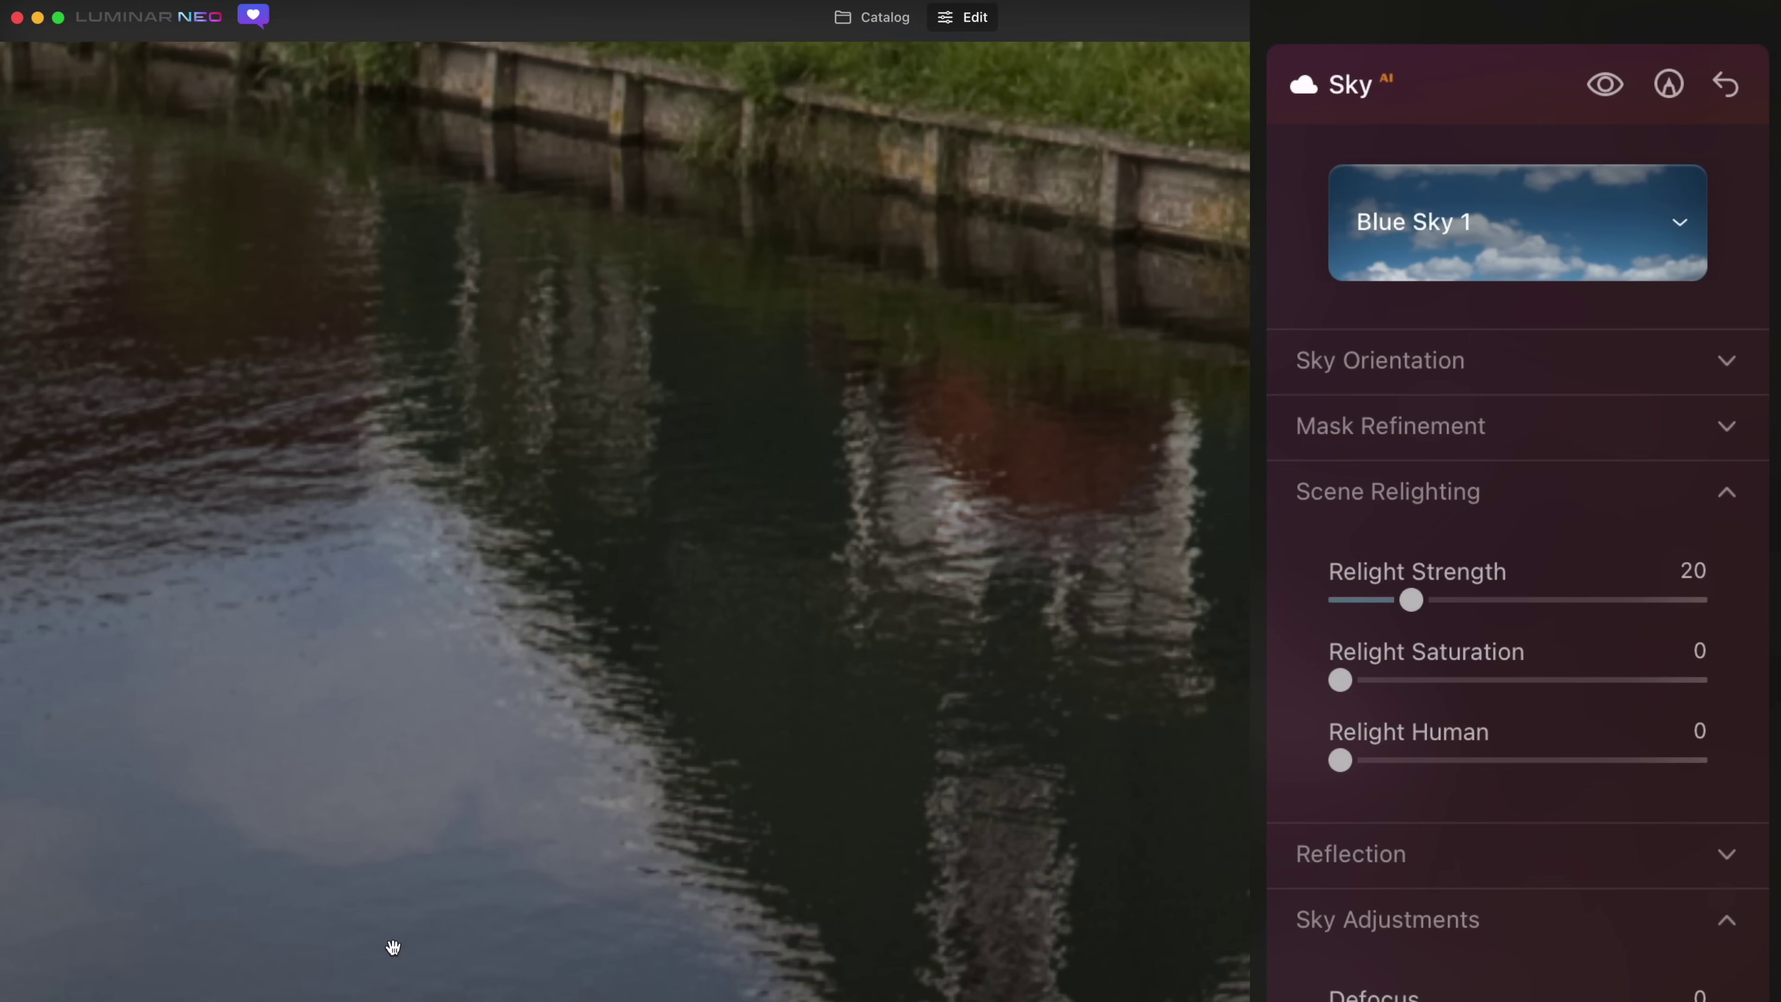
click(419, 899)
click(426, 493)
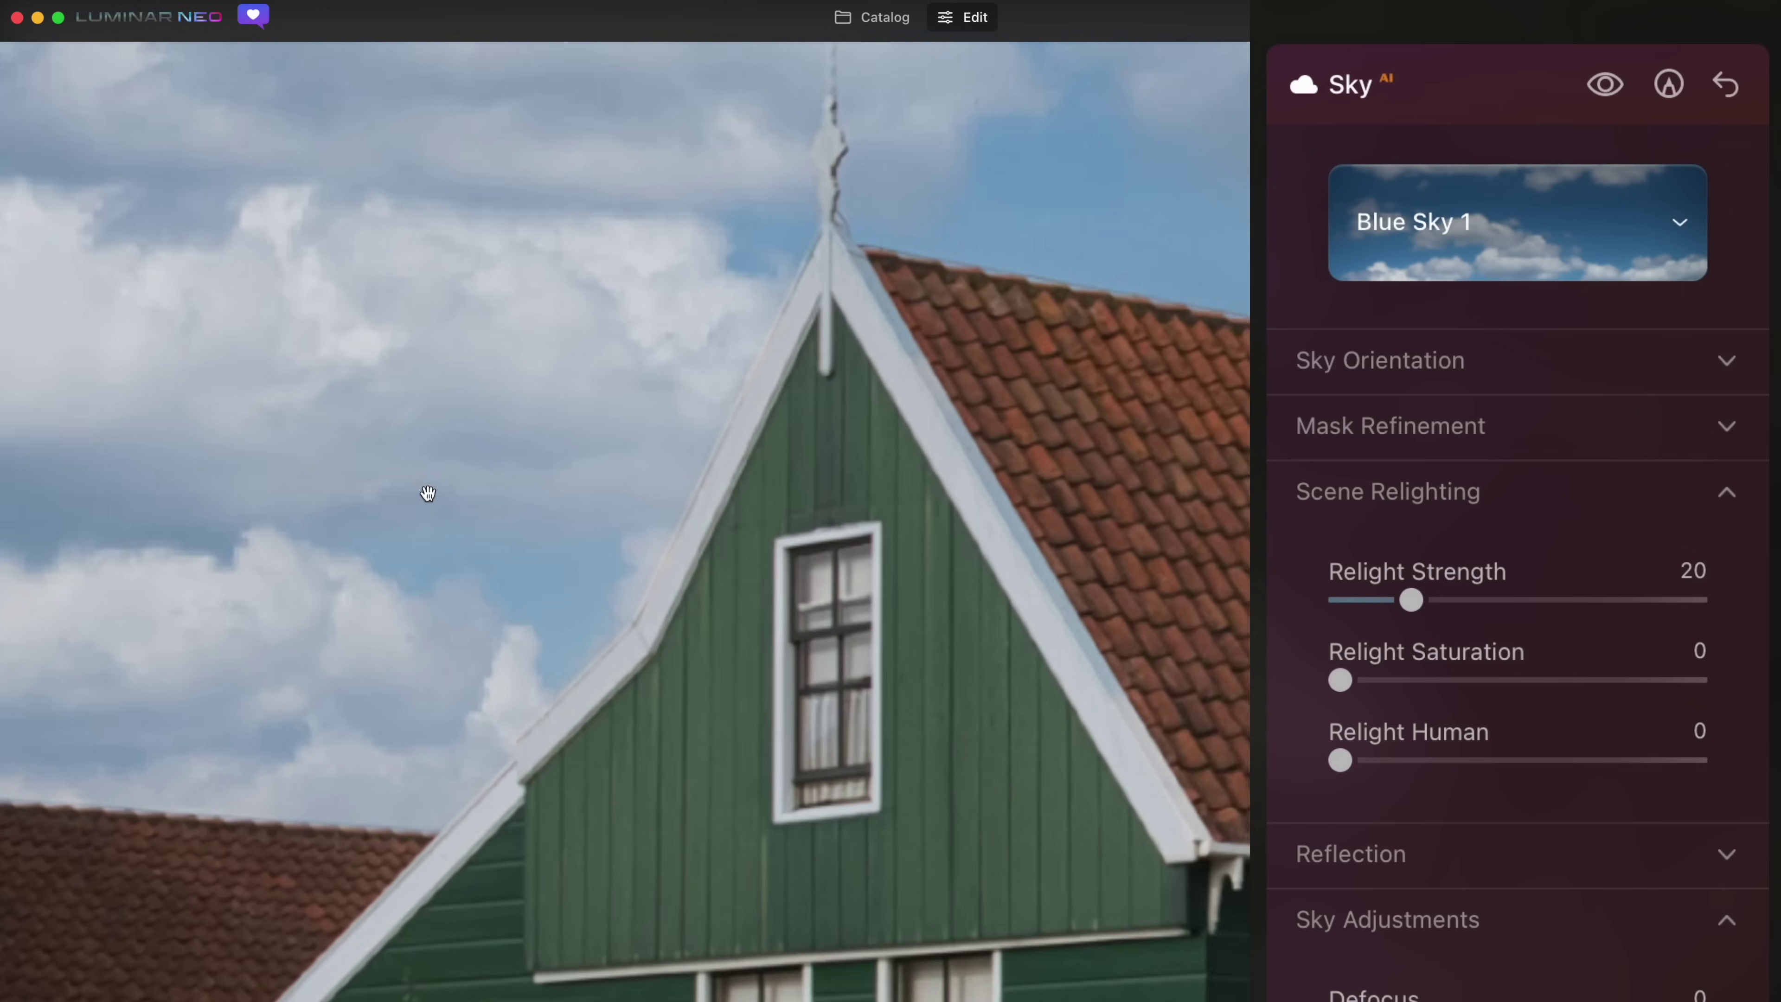
drag(433, 529, 579, 245)
click(579, 246)
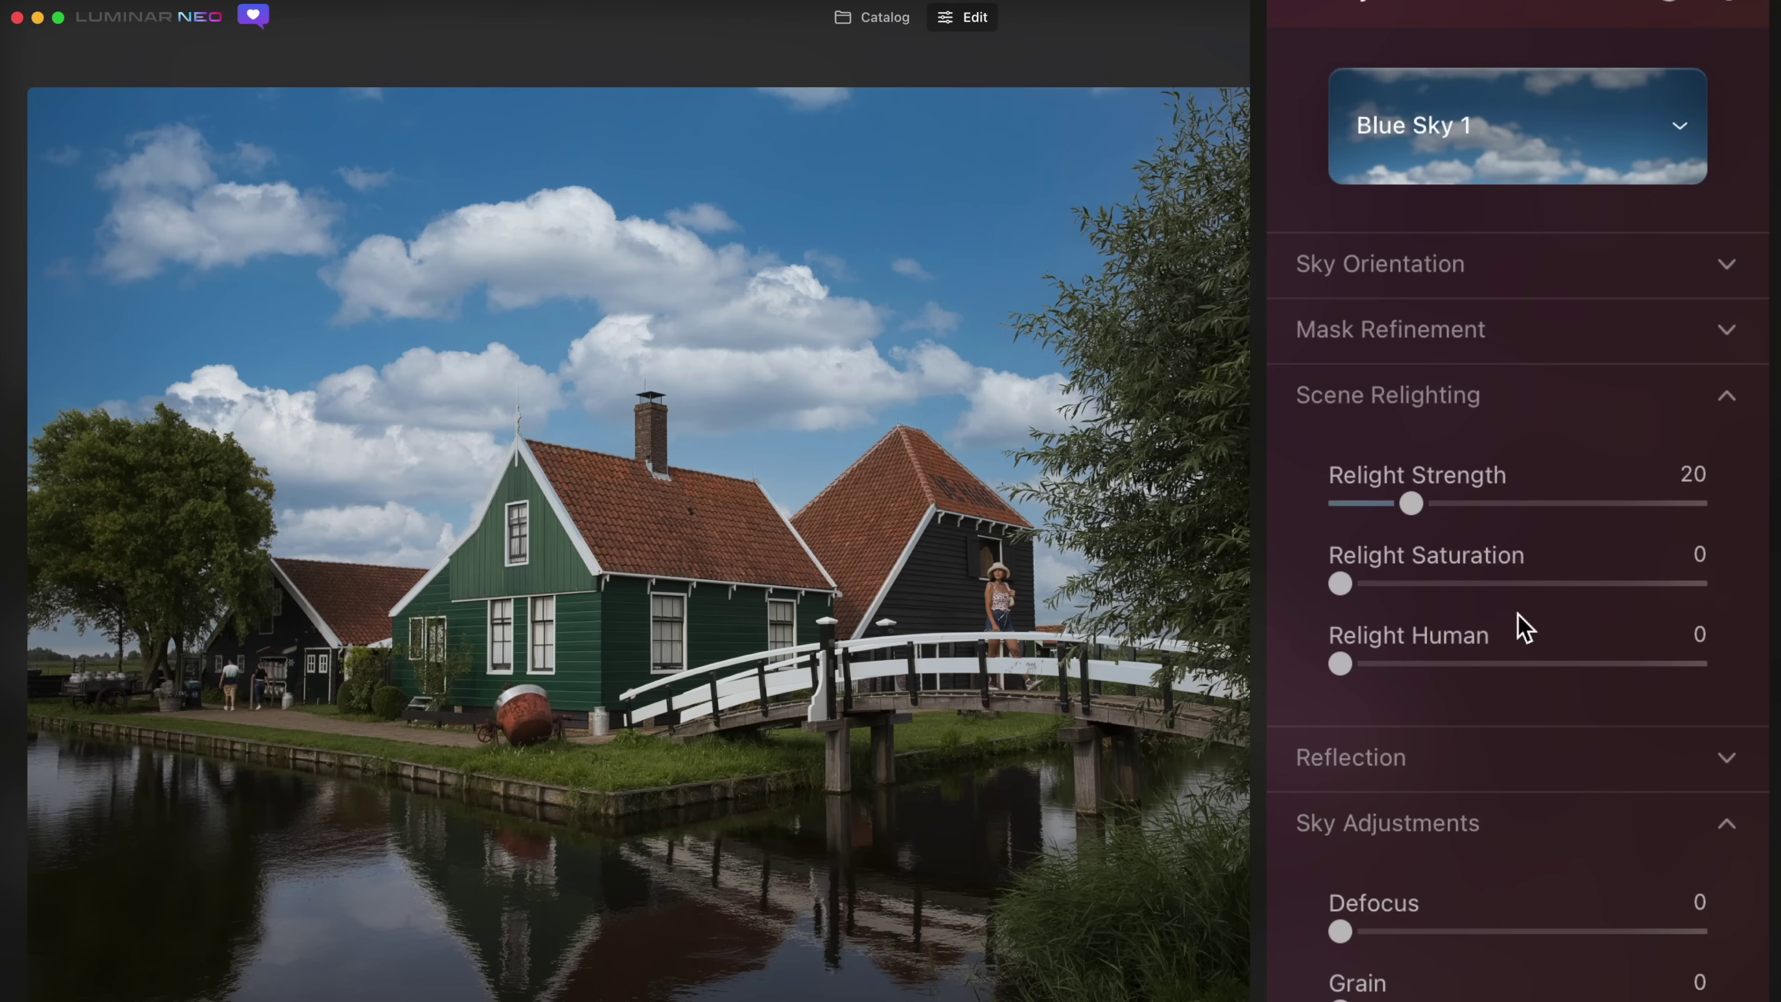
Raise Atmospheric Haze to 82 and inspect the tree against the new sky
scroll(1543, 907, down, 2)
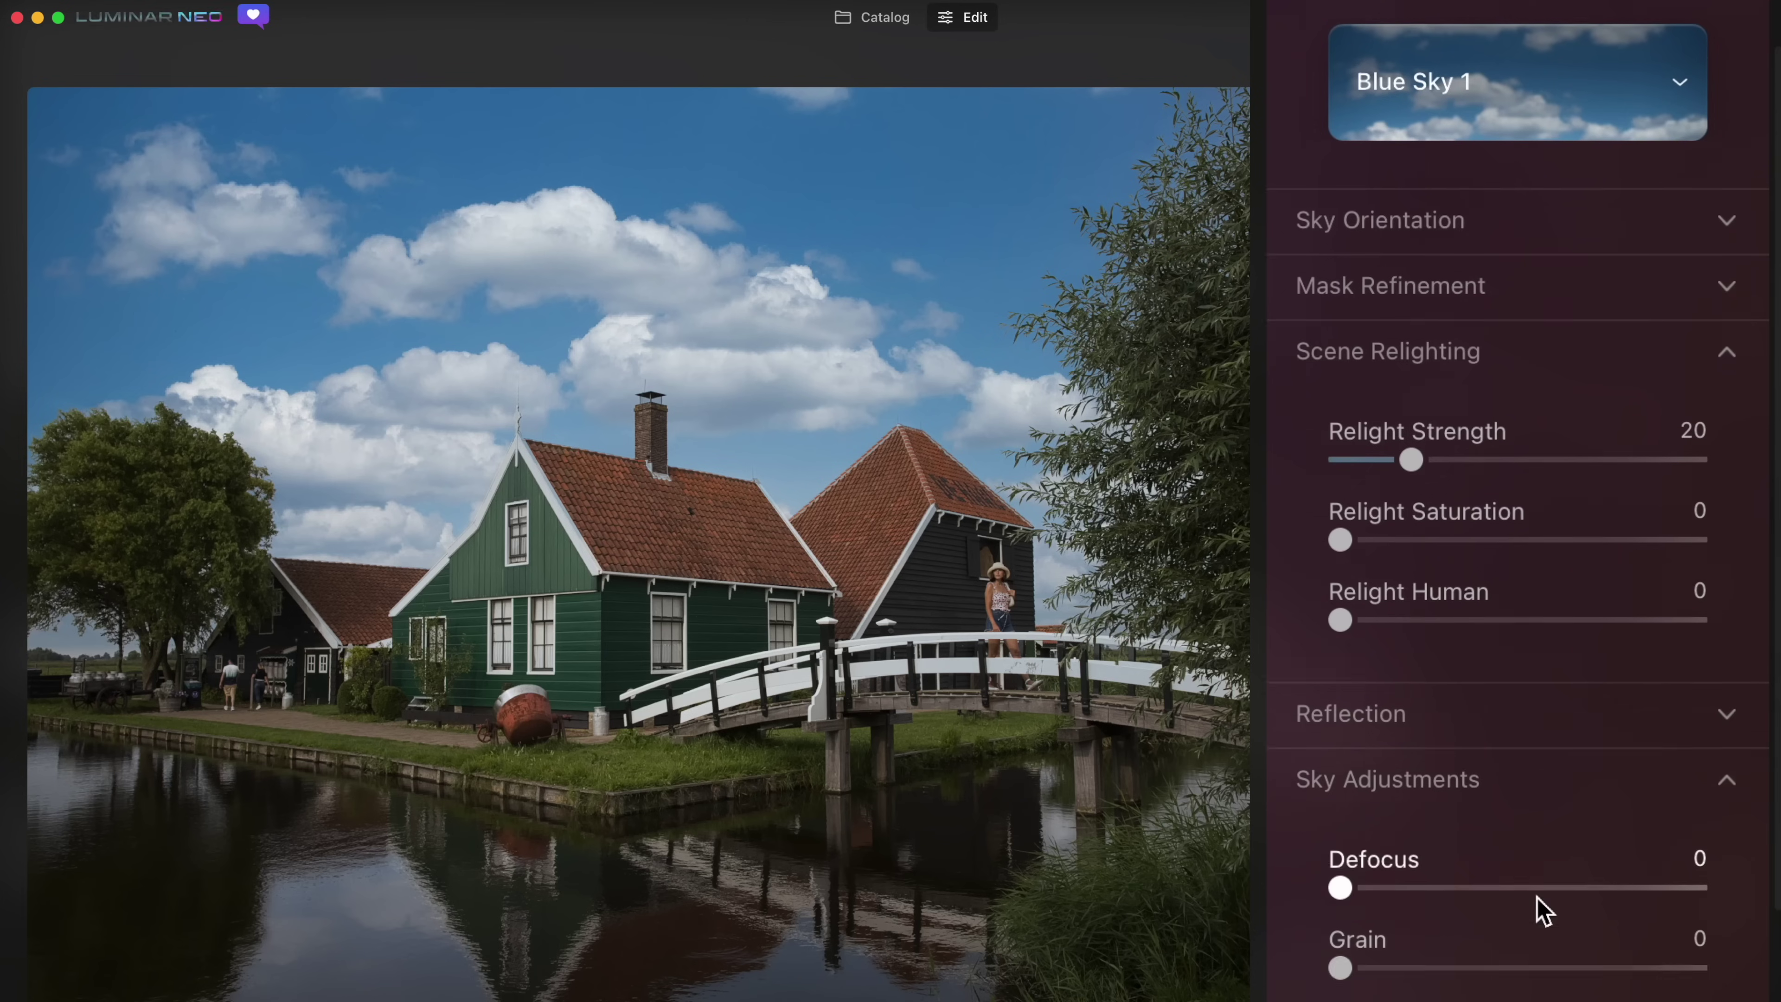
drag(1431, 996, 1635, 997)
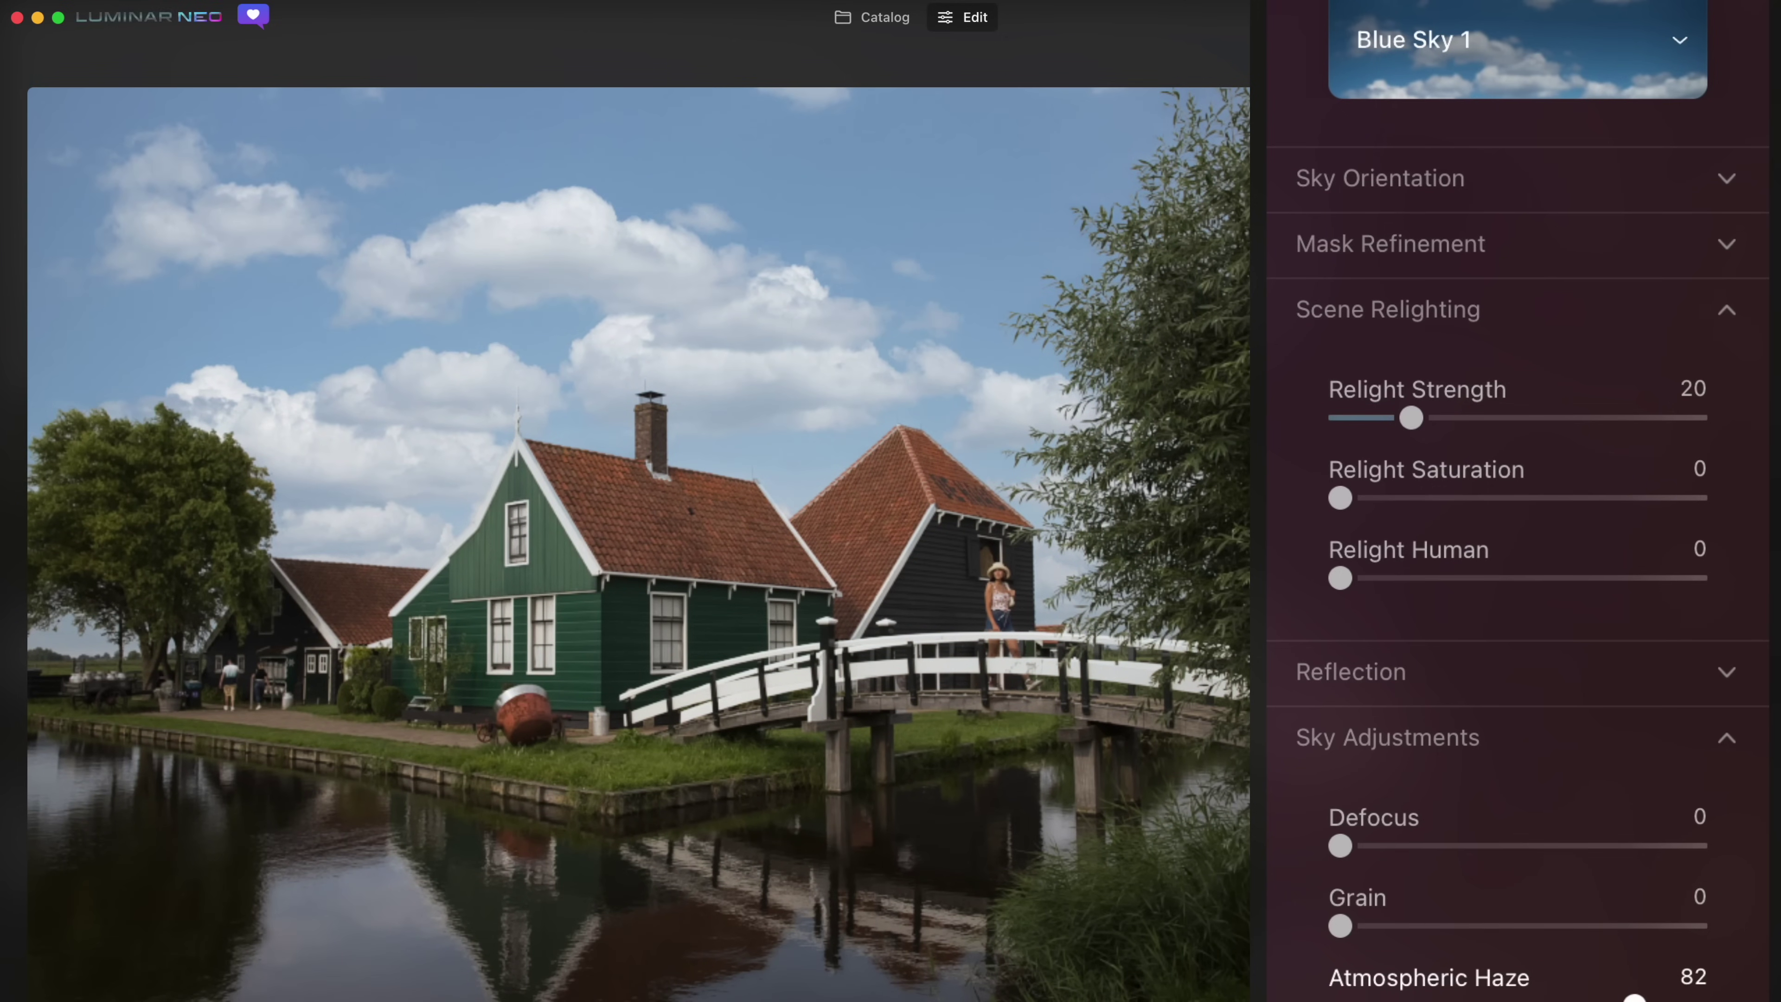
click(216, 485)
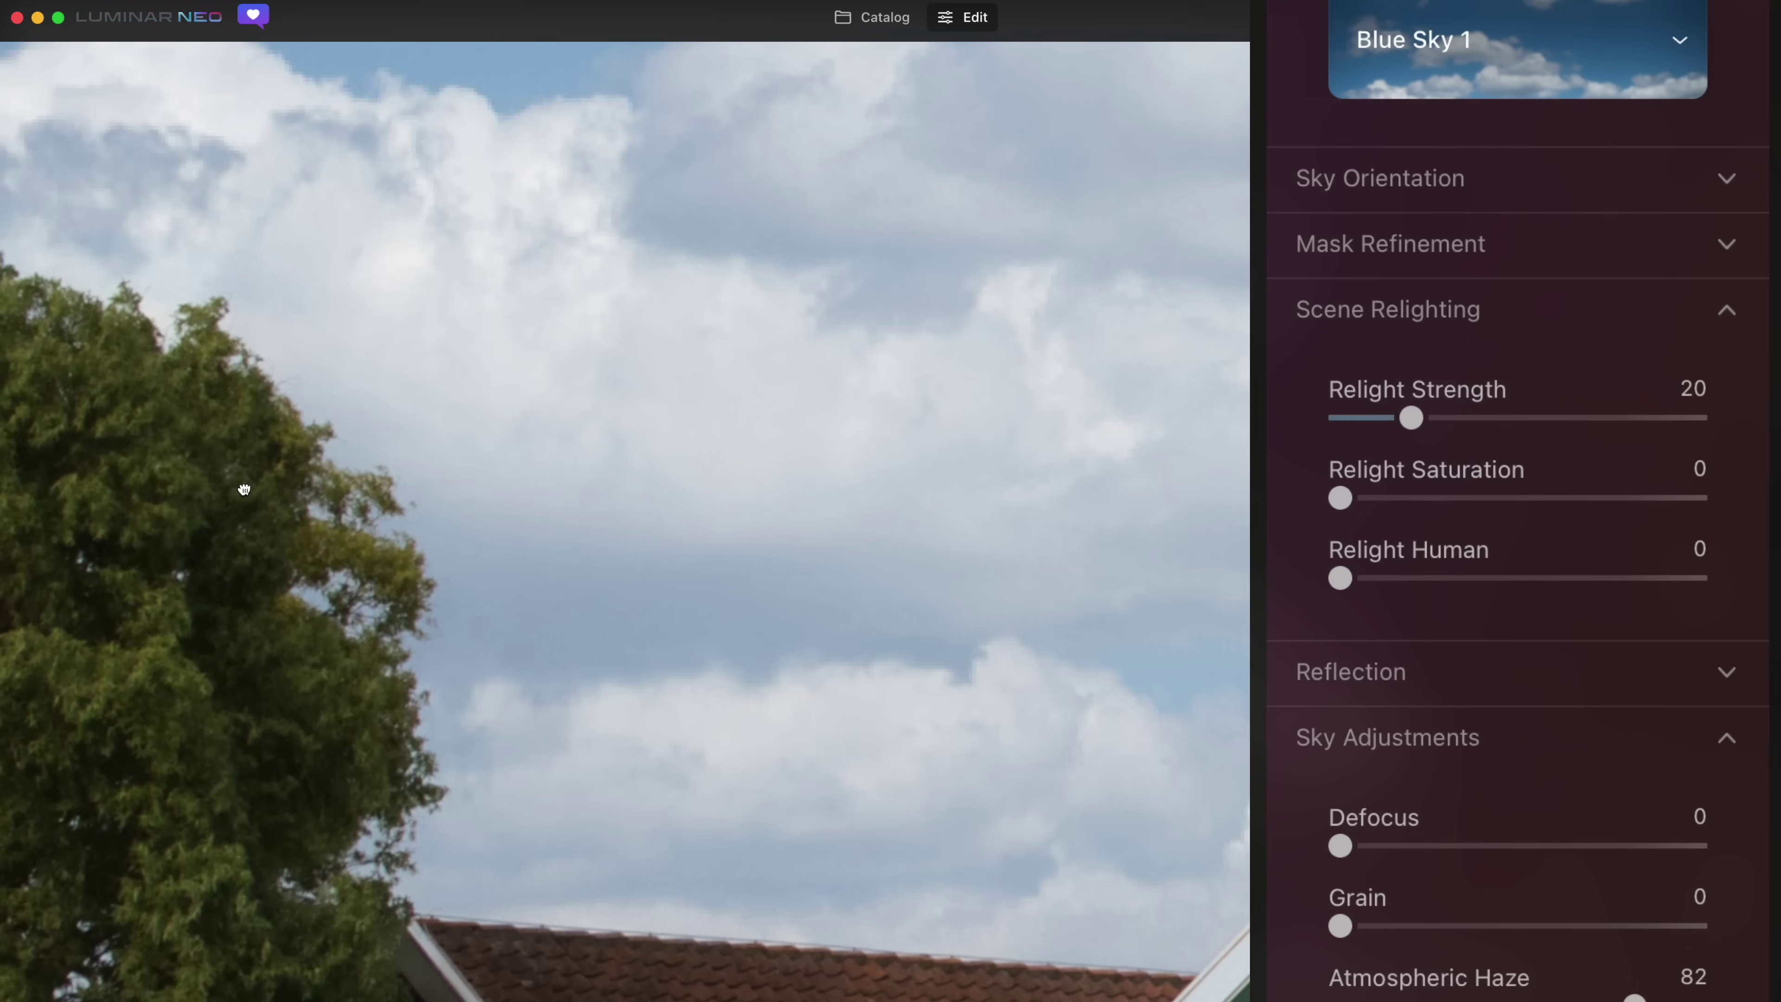
drag(275, 493, 481, 180)
click(481, 179)
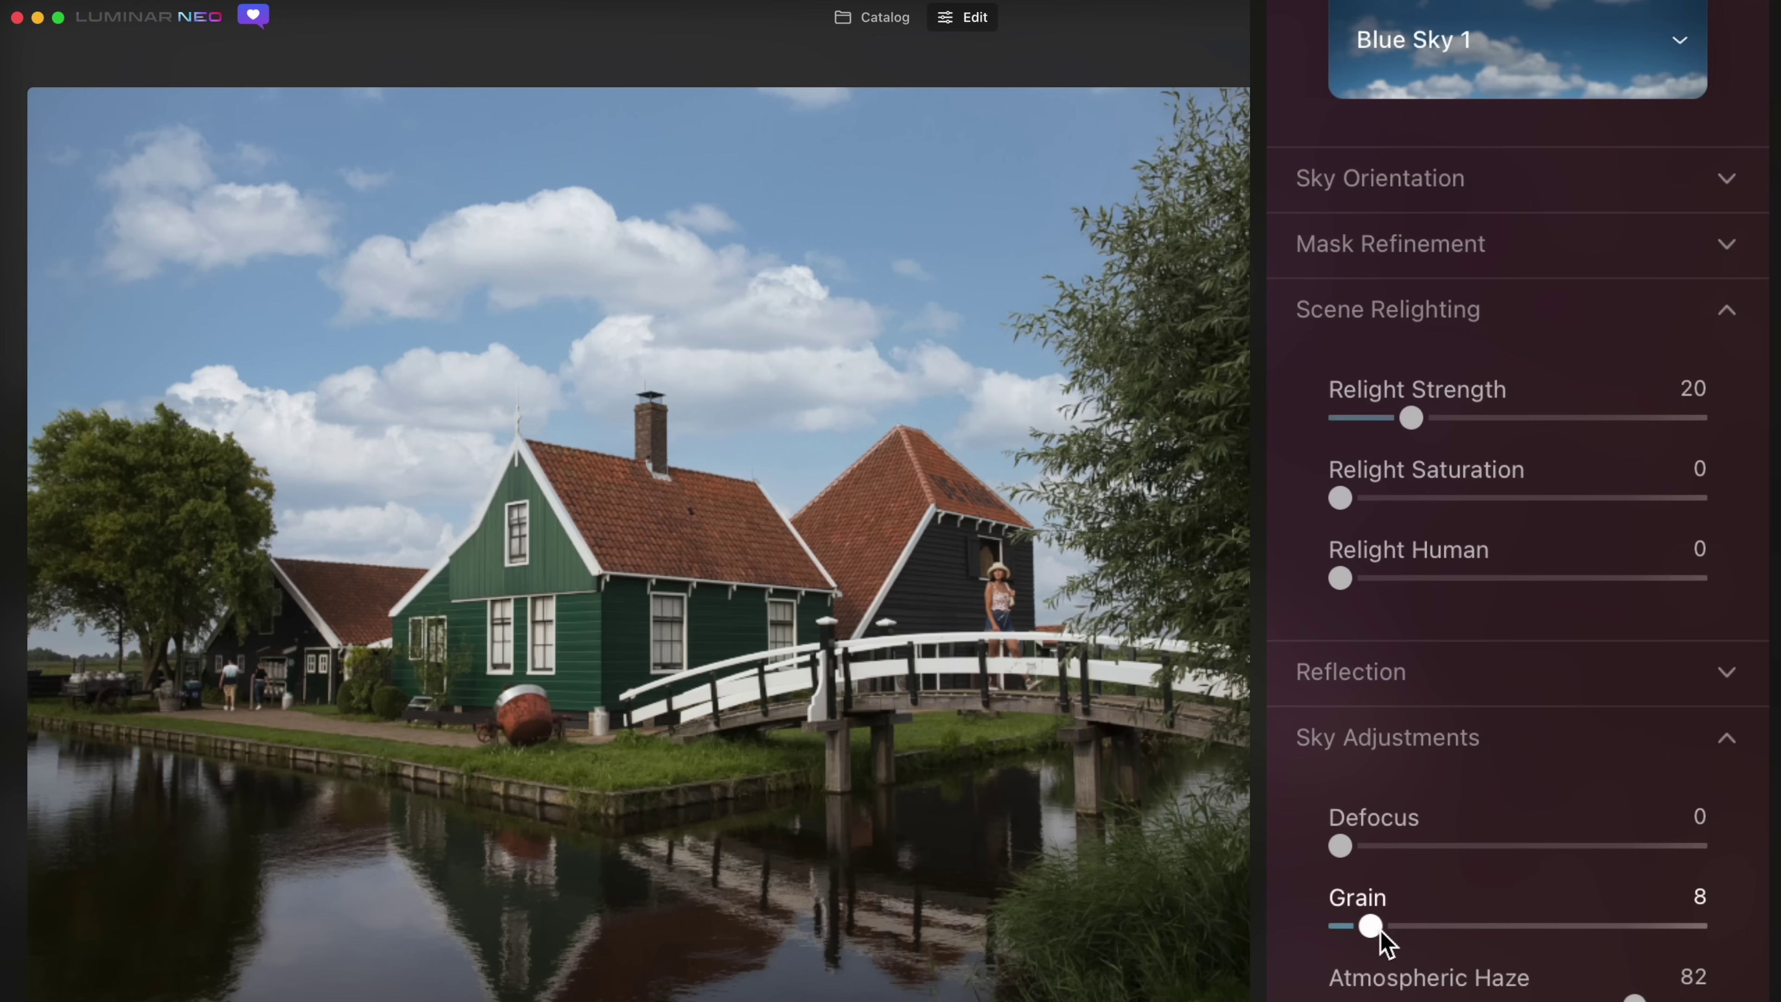
Try the Sunset 3 sky and another sunset sky, adjusting sky relight strength
click(1522, 55)
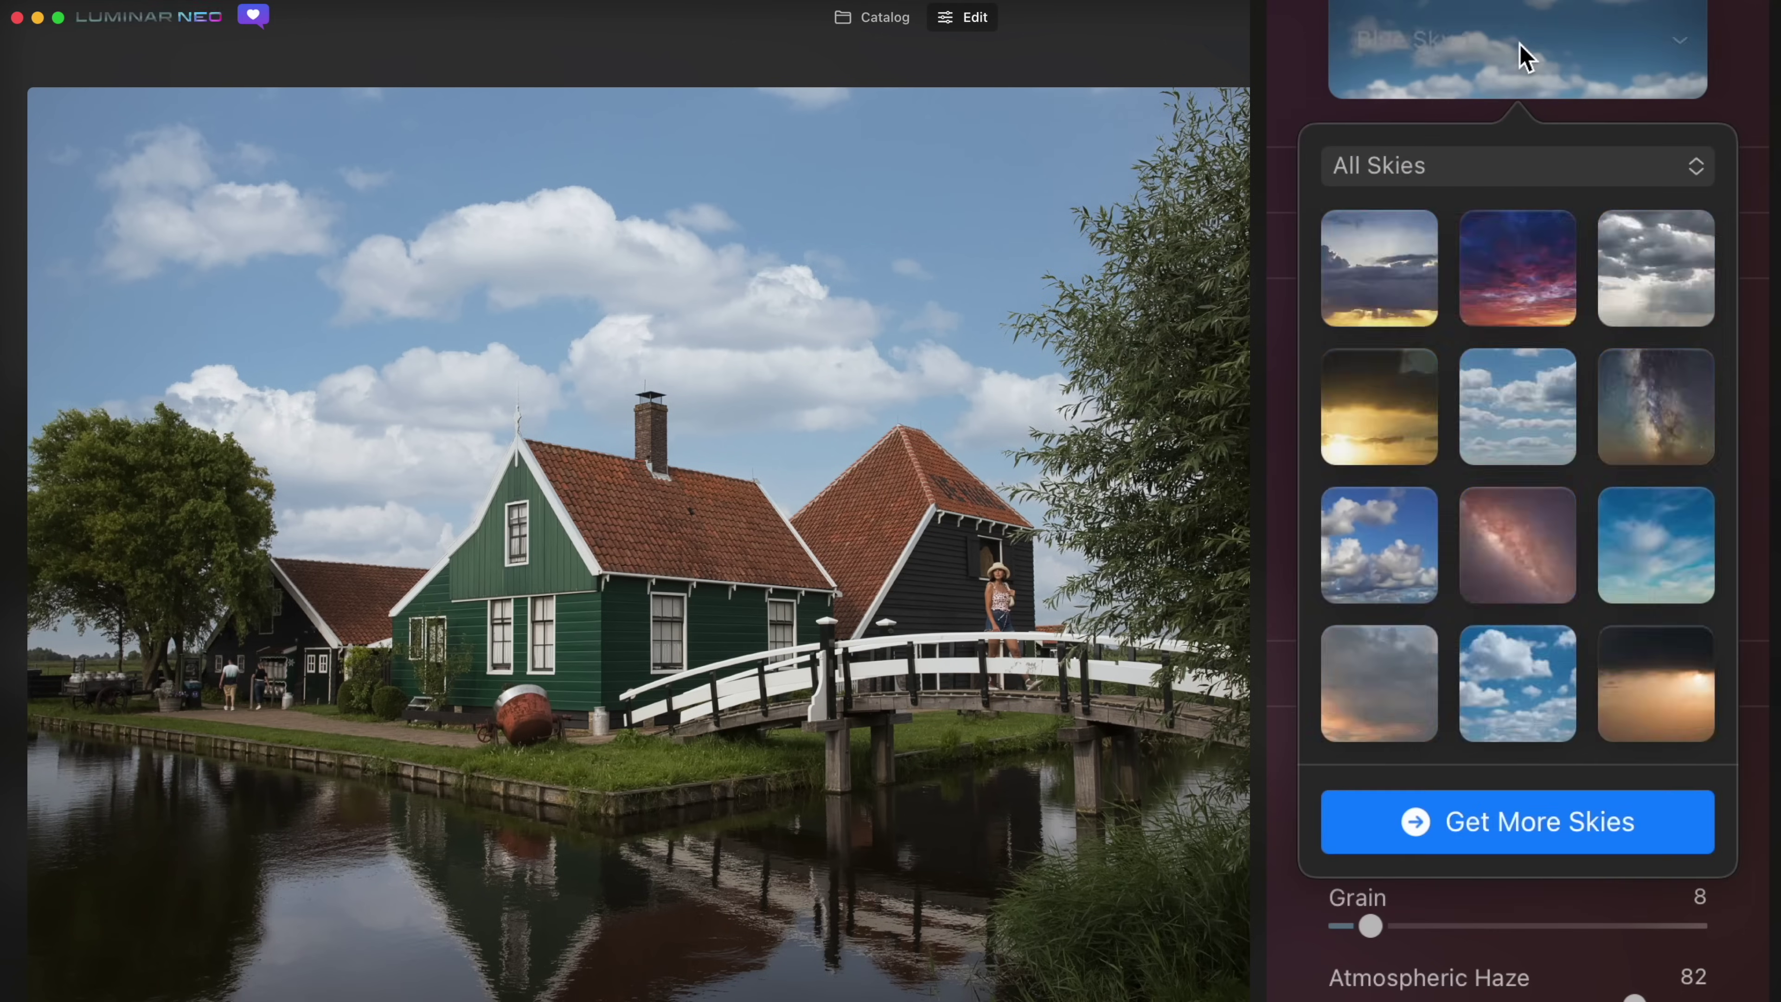
scroll(1483, 593, down, 5)
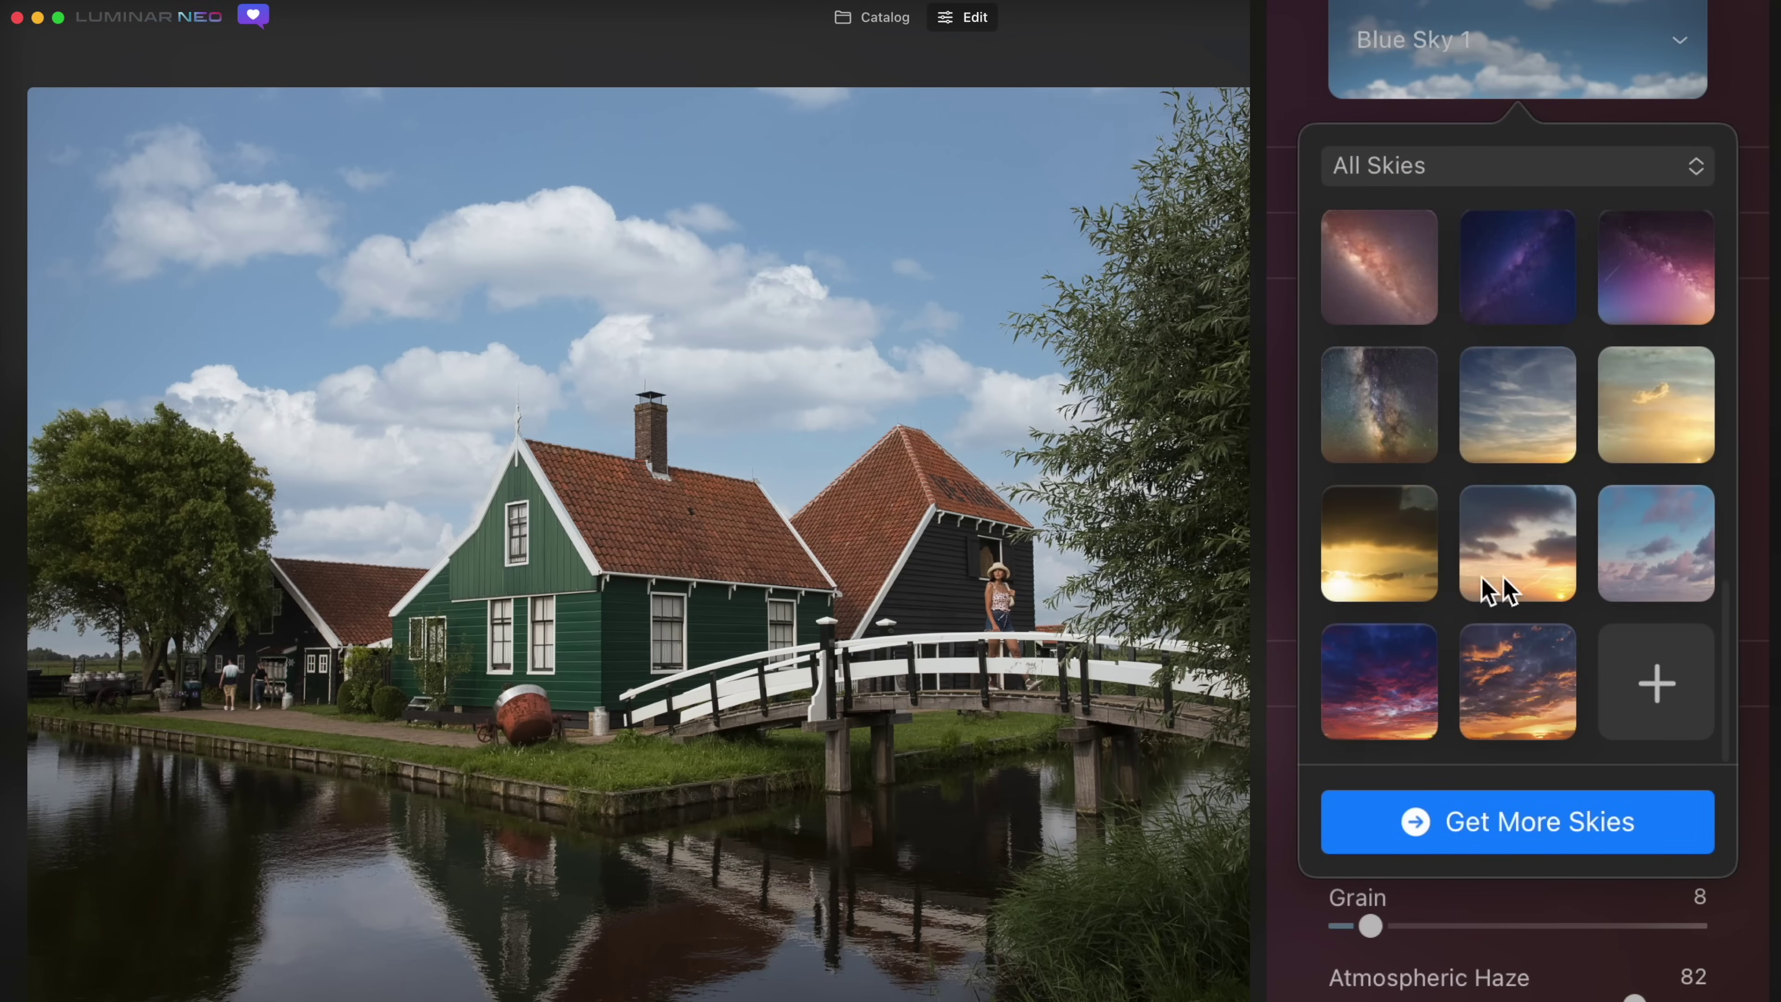
click(1392, 528)
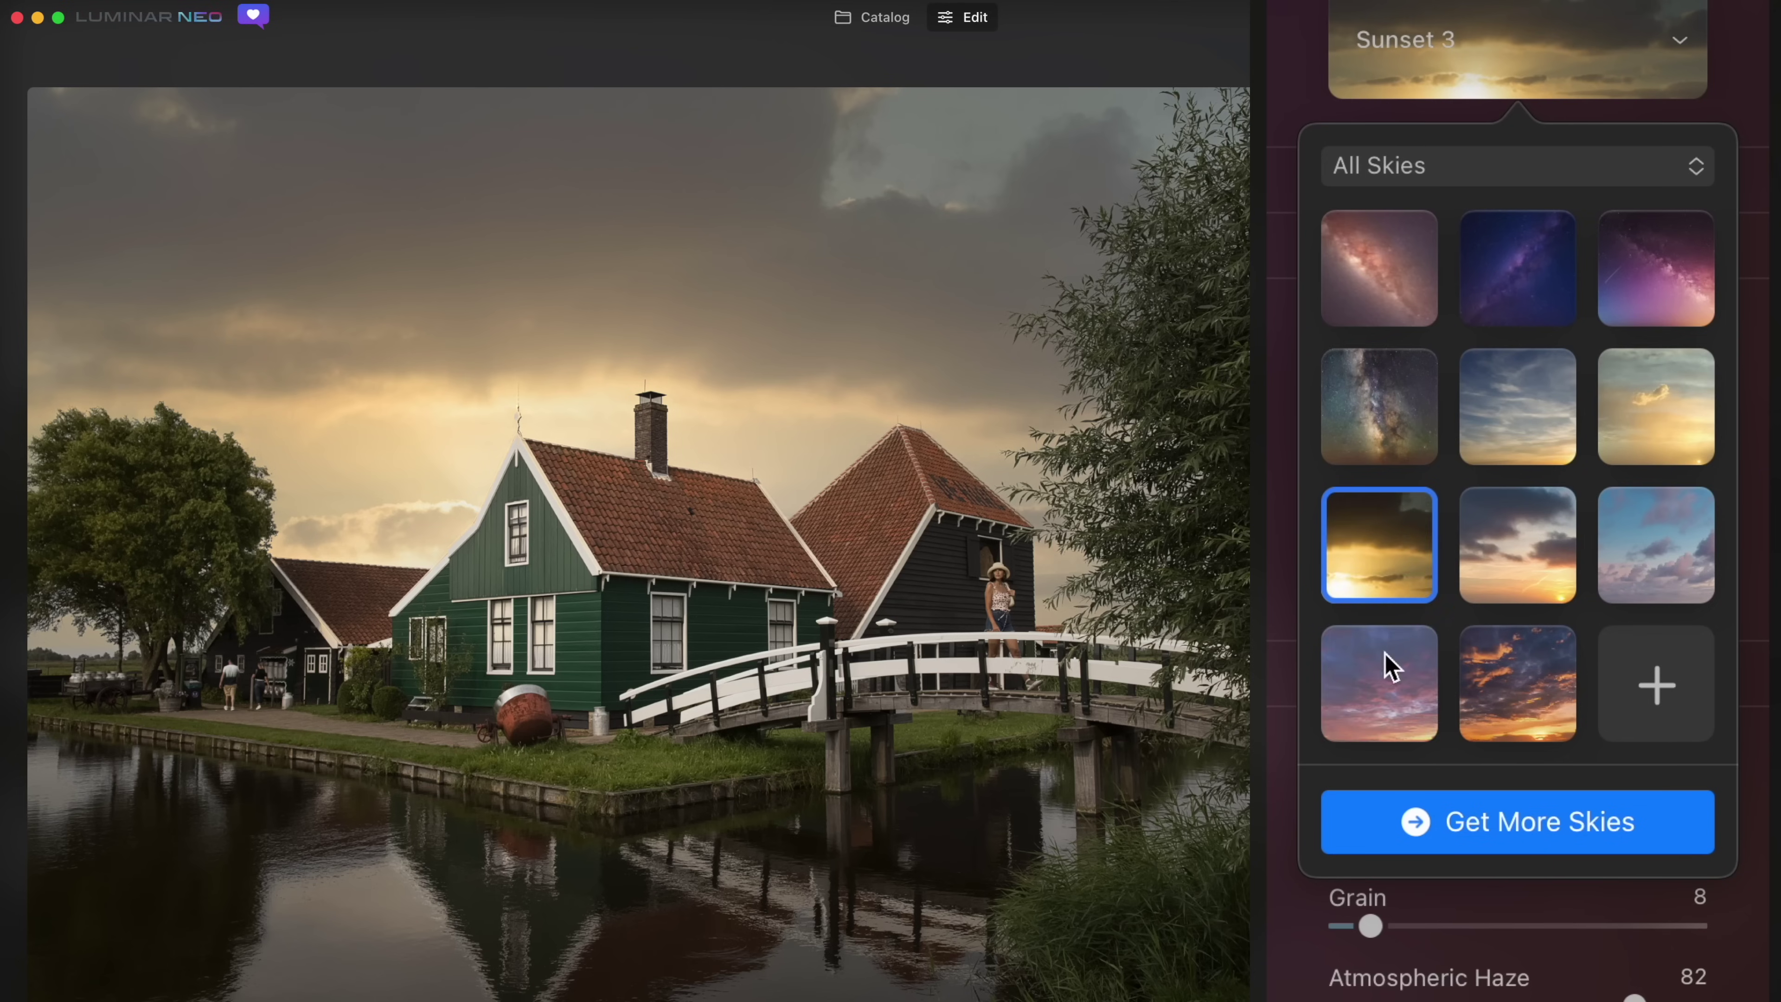
click(1379, 694)
drag(1469, 414, 1440, 441)
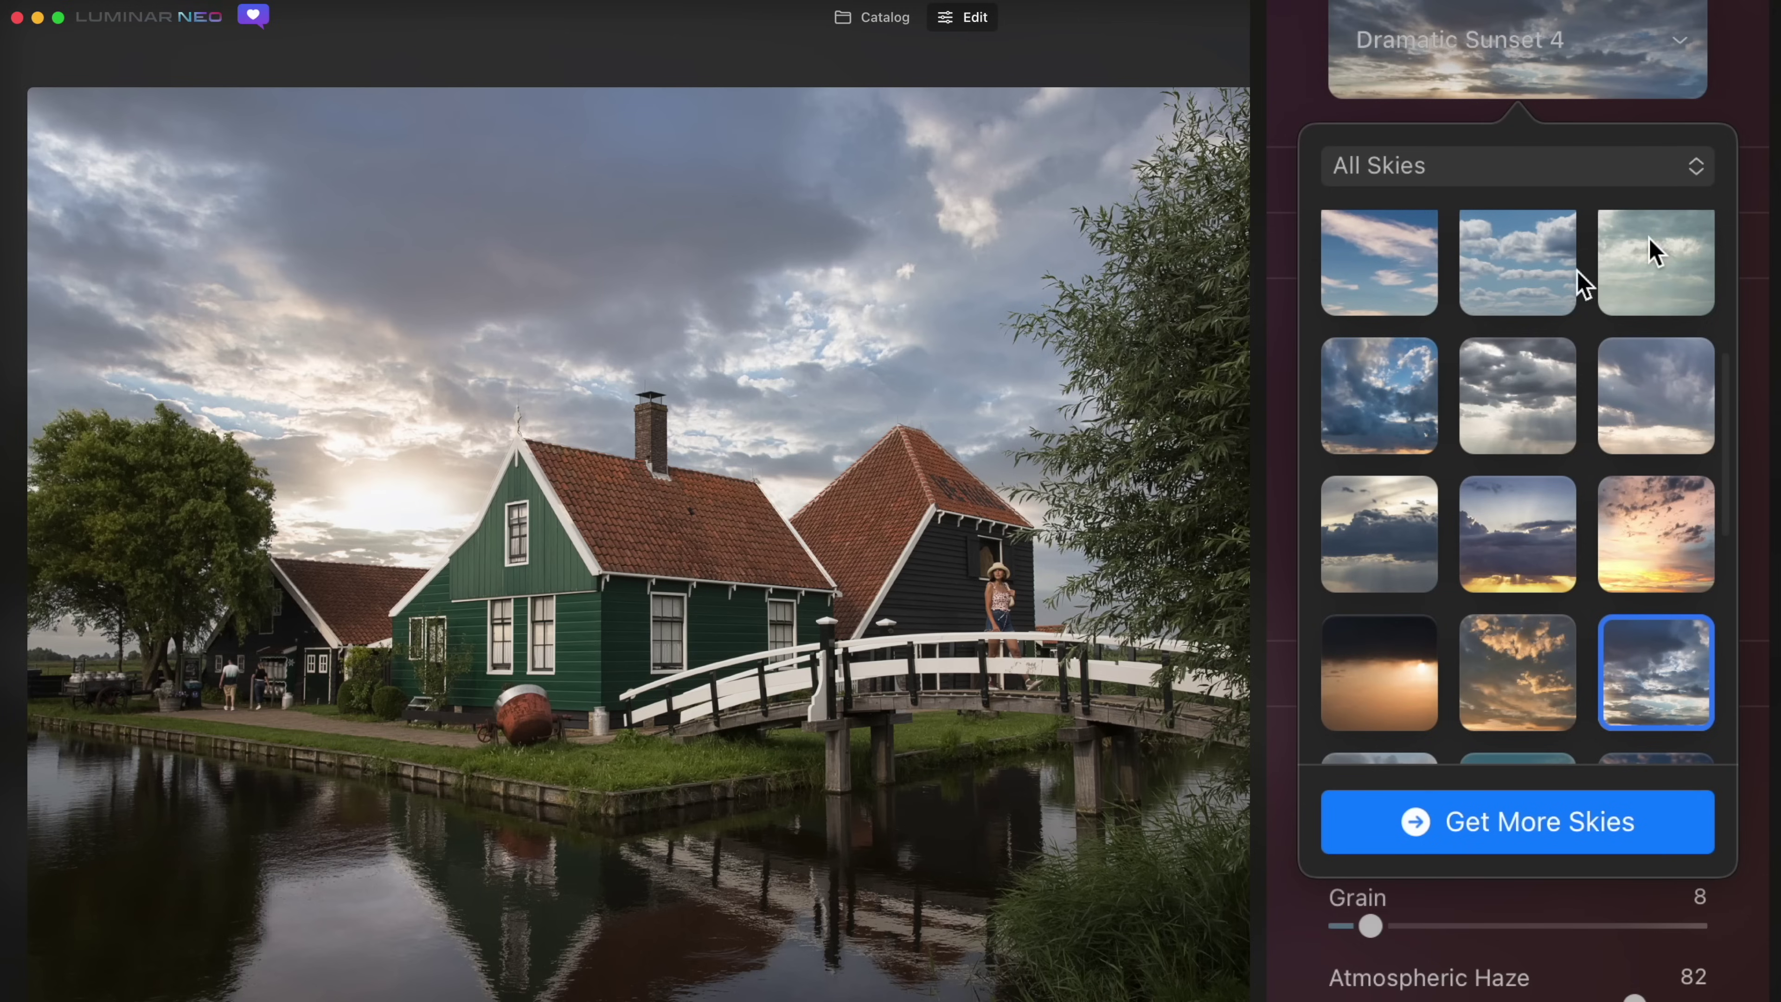
Try several cloudy and dramatic skies, settling on Dramatic Sky 4
click(1412, 284)
click(1479, 279)
click(1683, 277)
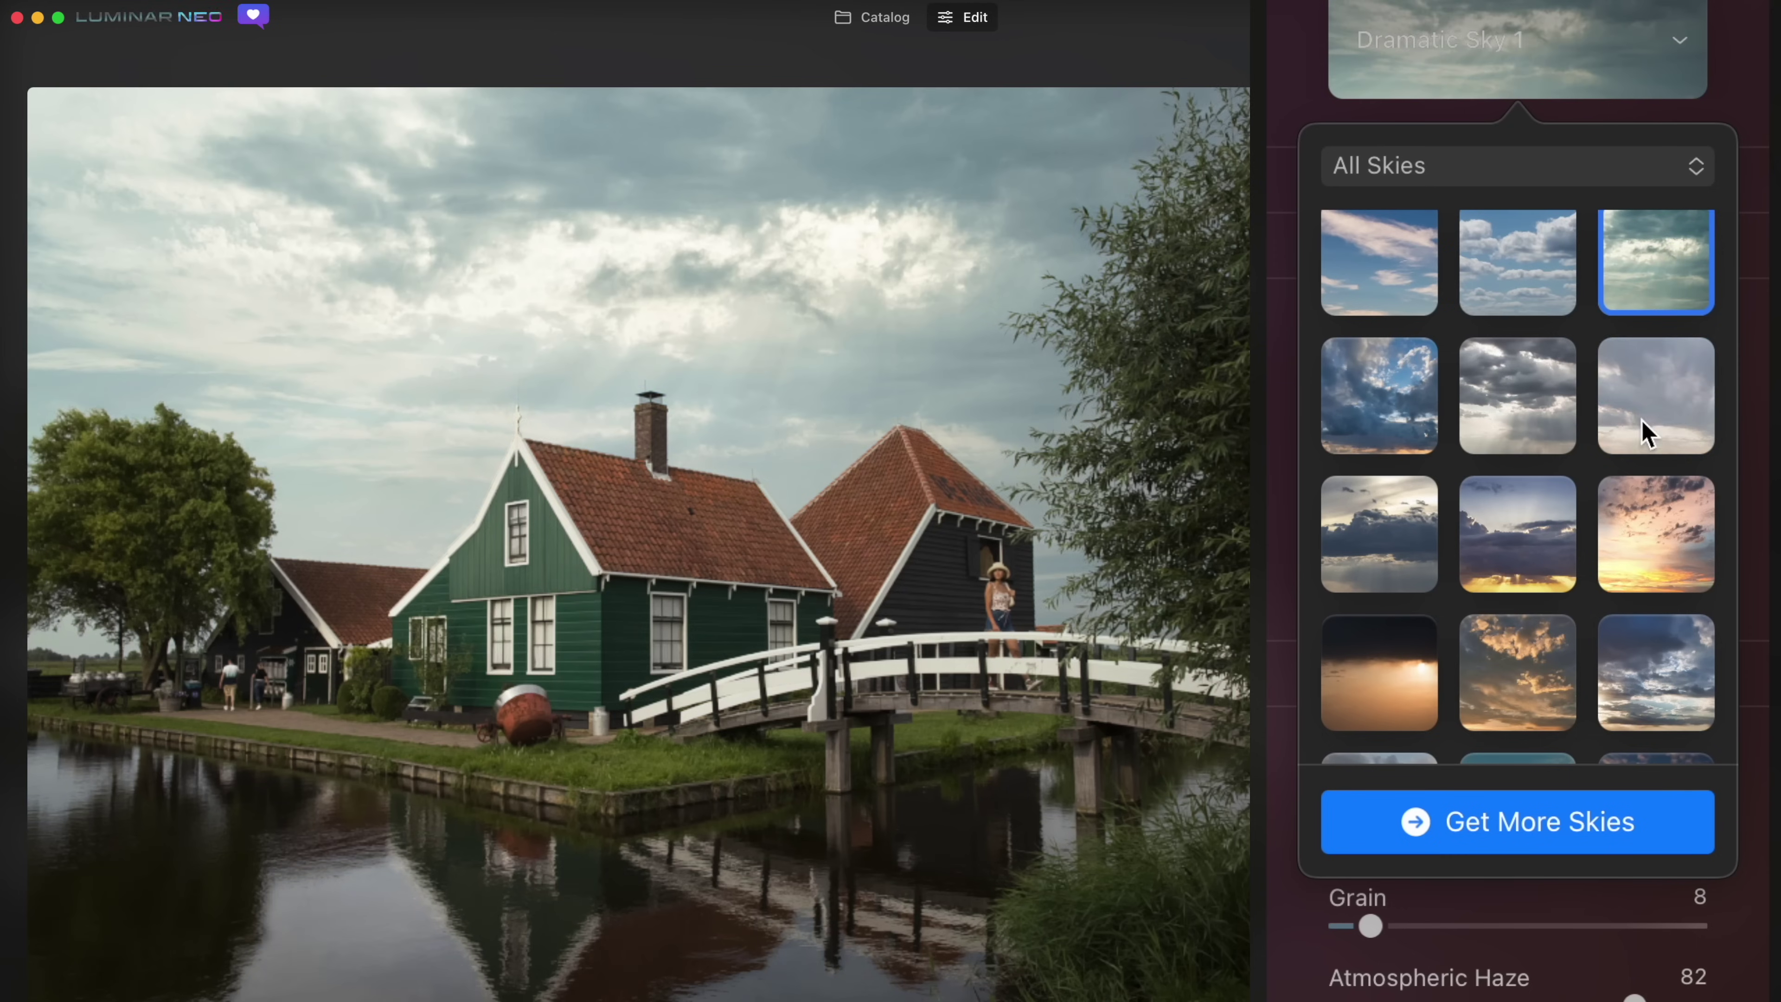
click(1375, 463)
click(1501, 426)
click(1613, 438)
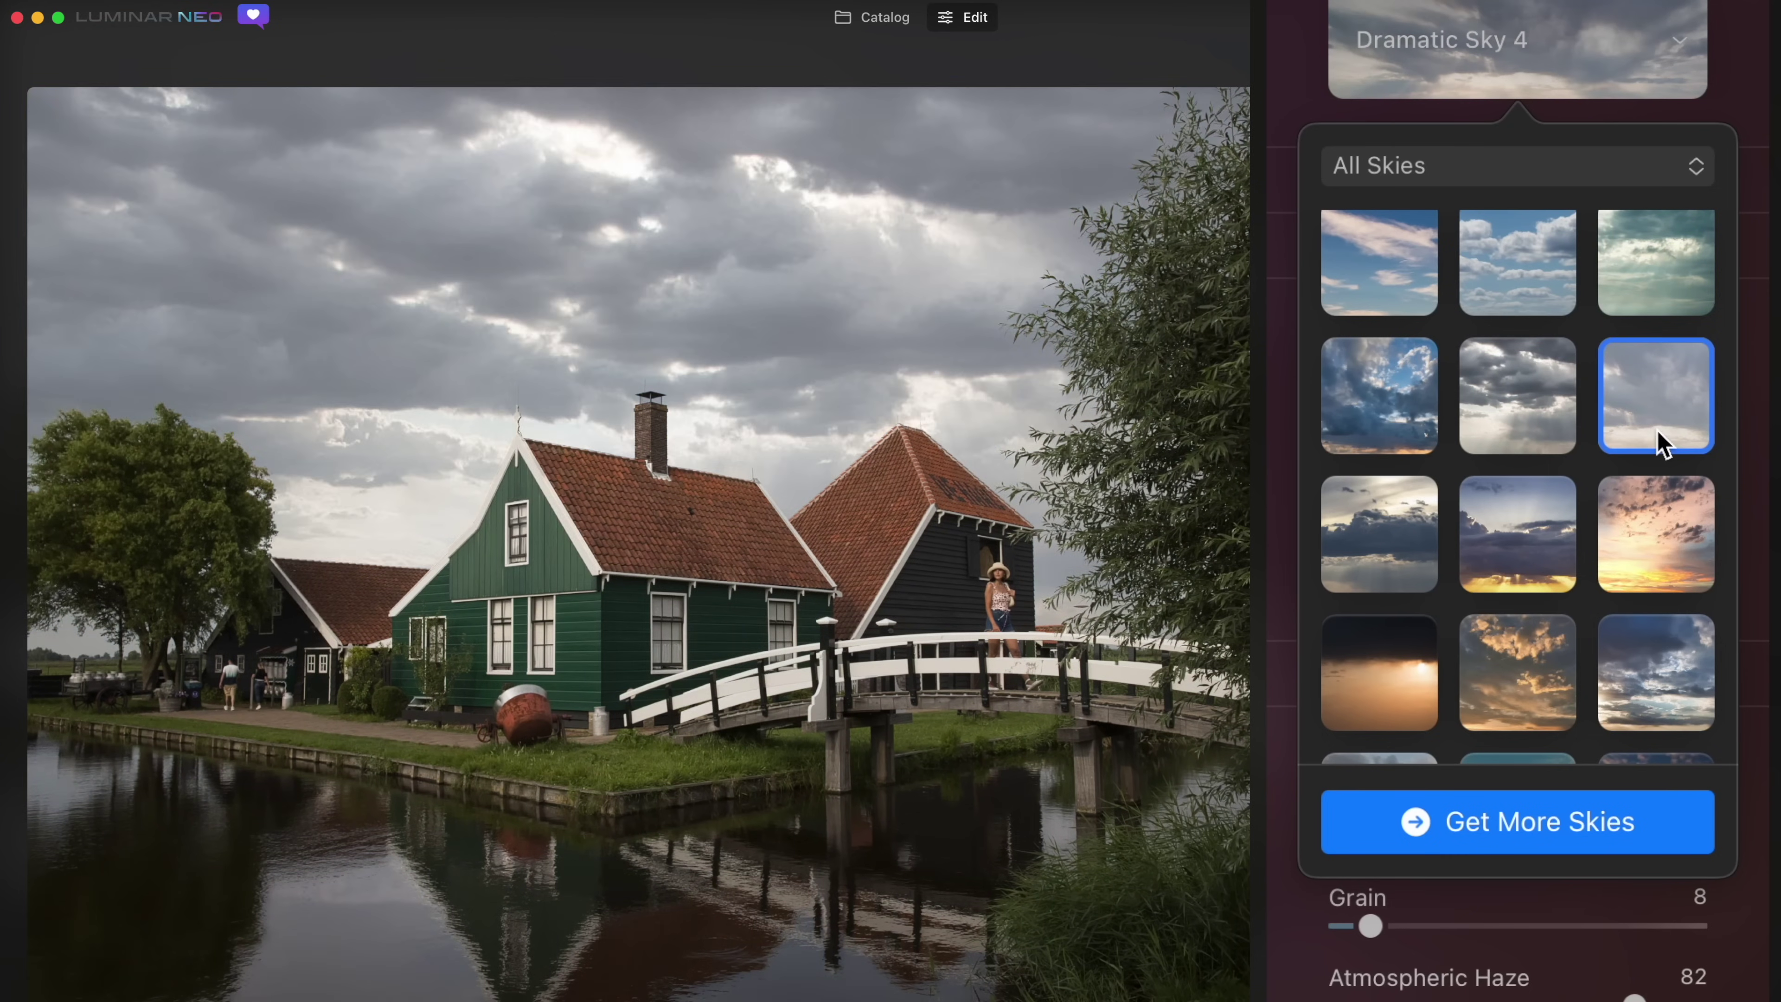
click(874, 25)
Edit the winter lake photo with the Dramatic Sunset 7 sky and Atmospheric Haze 73, checking the reflection
double_click(937, 213)
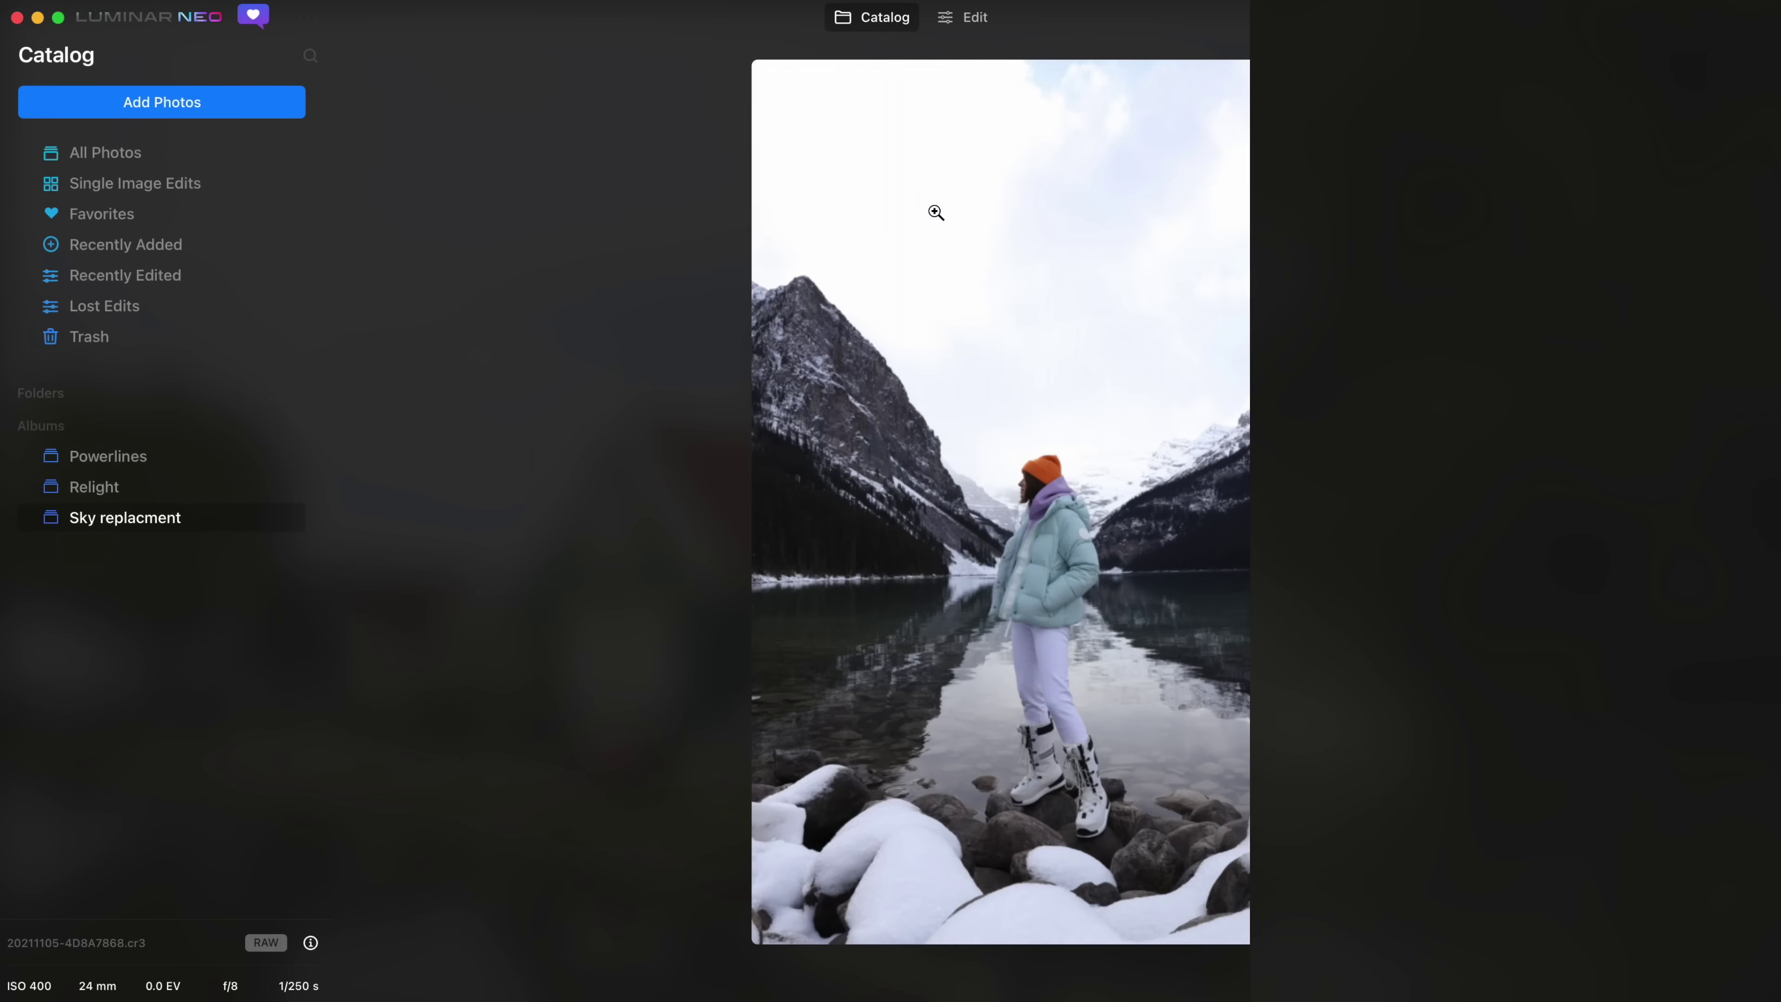
click(965, 19)
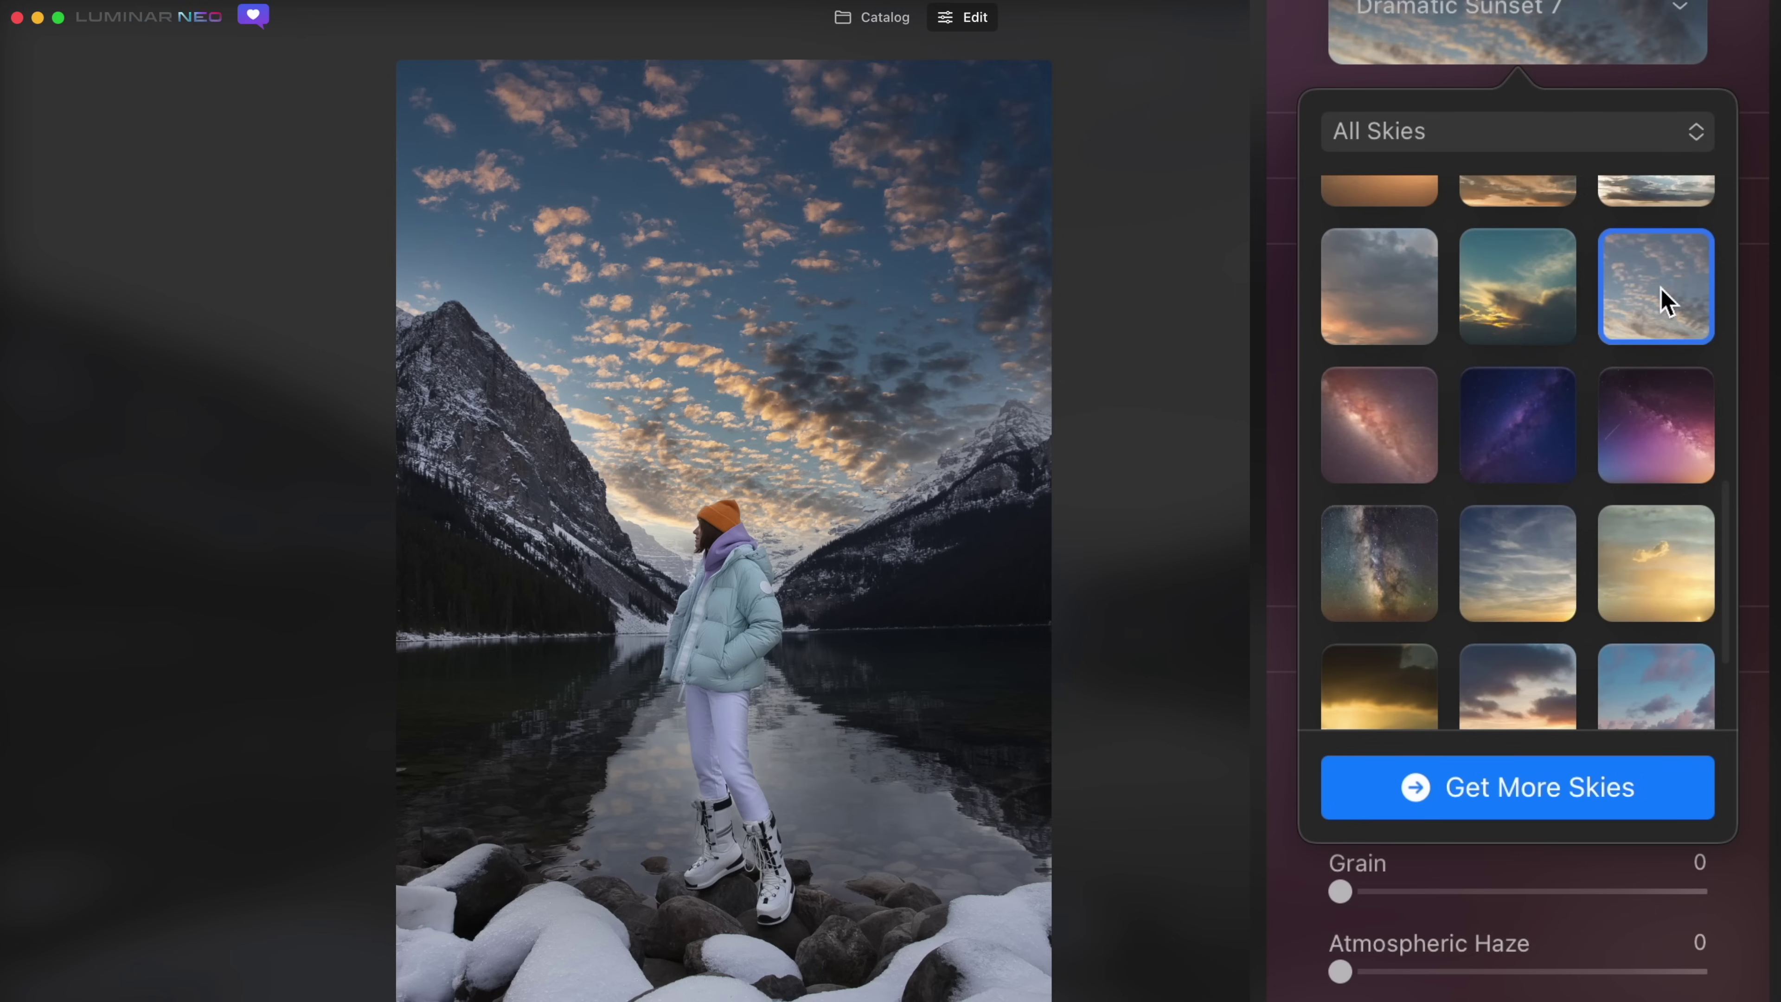
click(1661, 297)
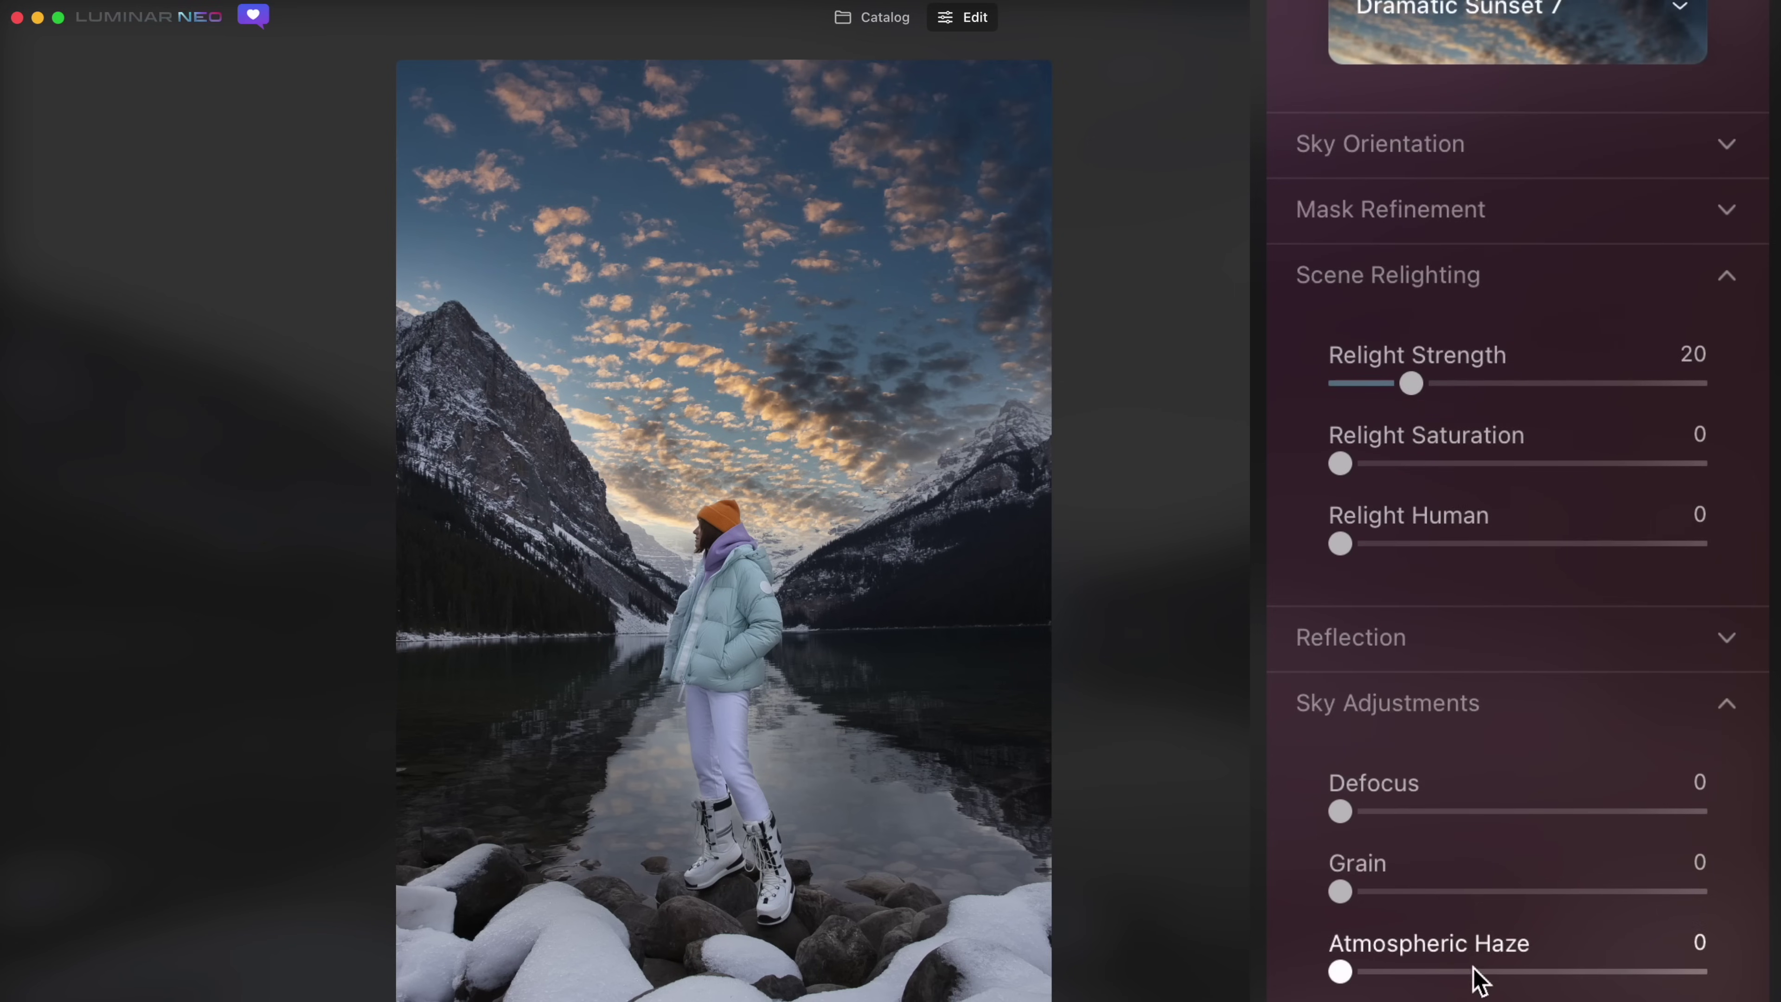
drag(1496, 972, 1606, 974)
double_click(660, 800)
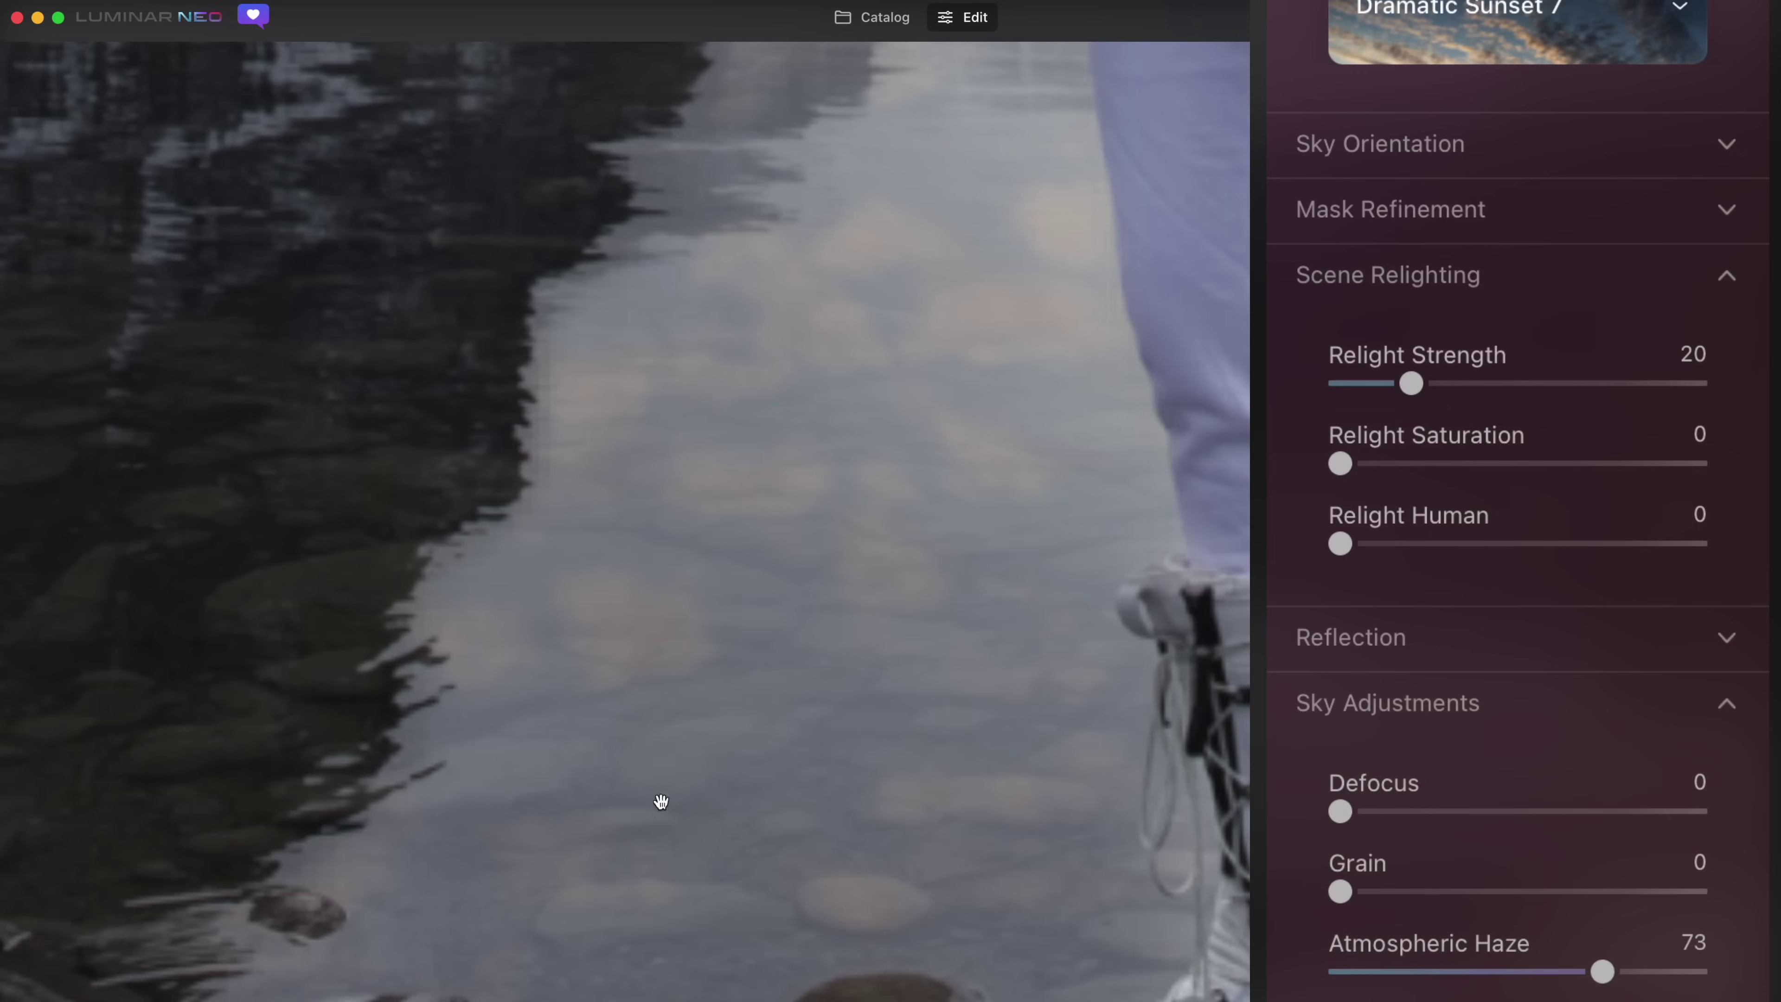
double_click(889, 361)
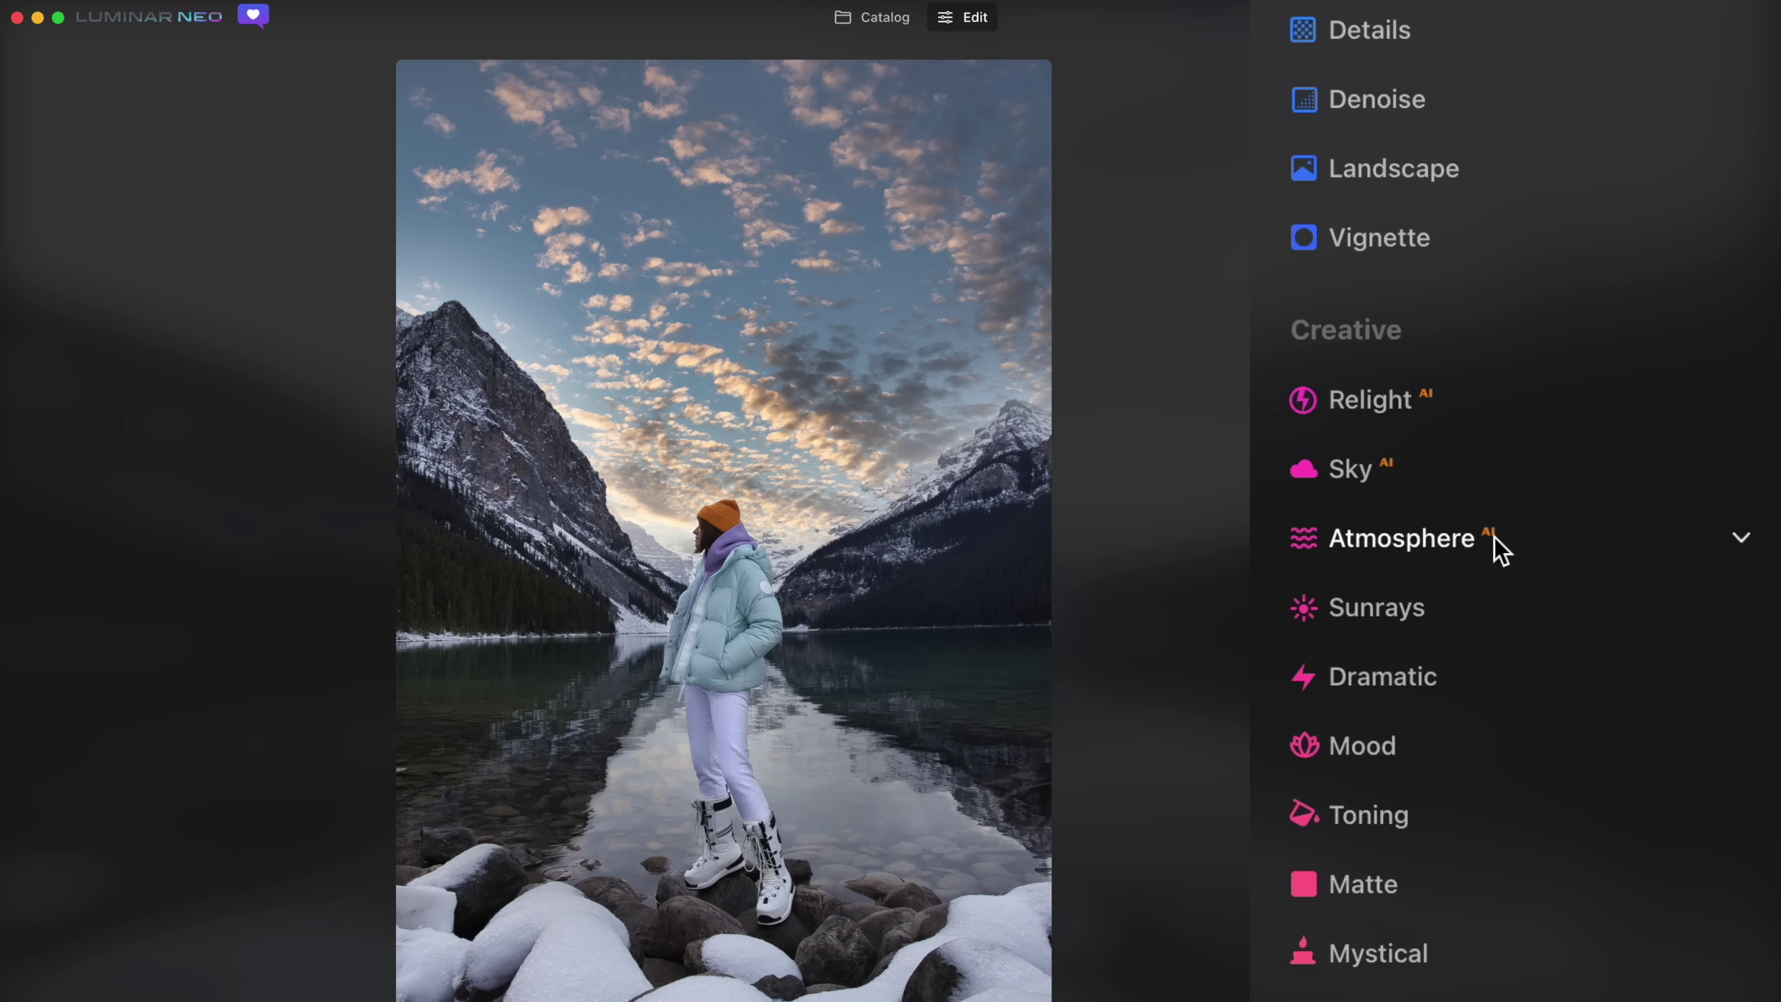
Add Layered Fog at 87 in the Atmosphere tool and zoom in to check the lake
click(1545, 539)
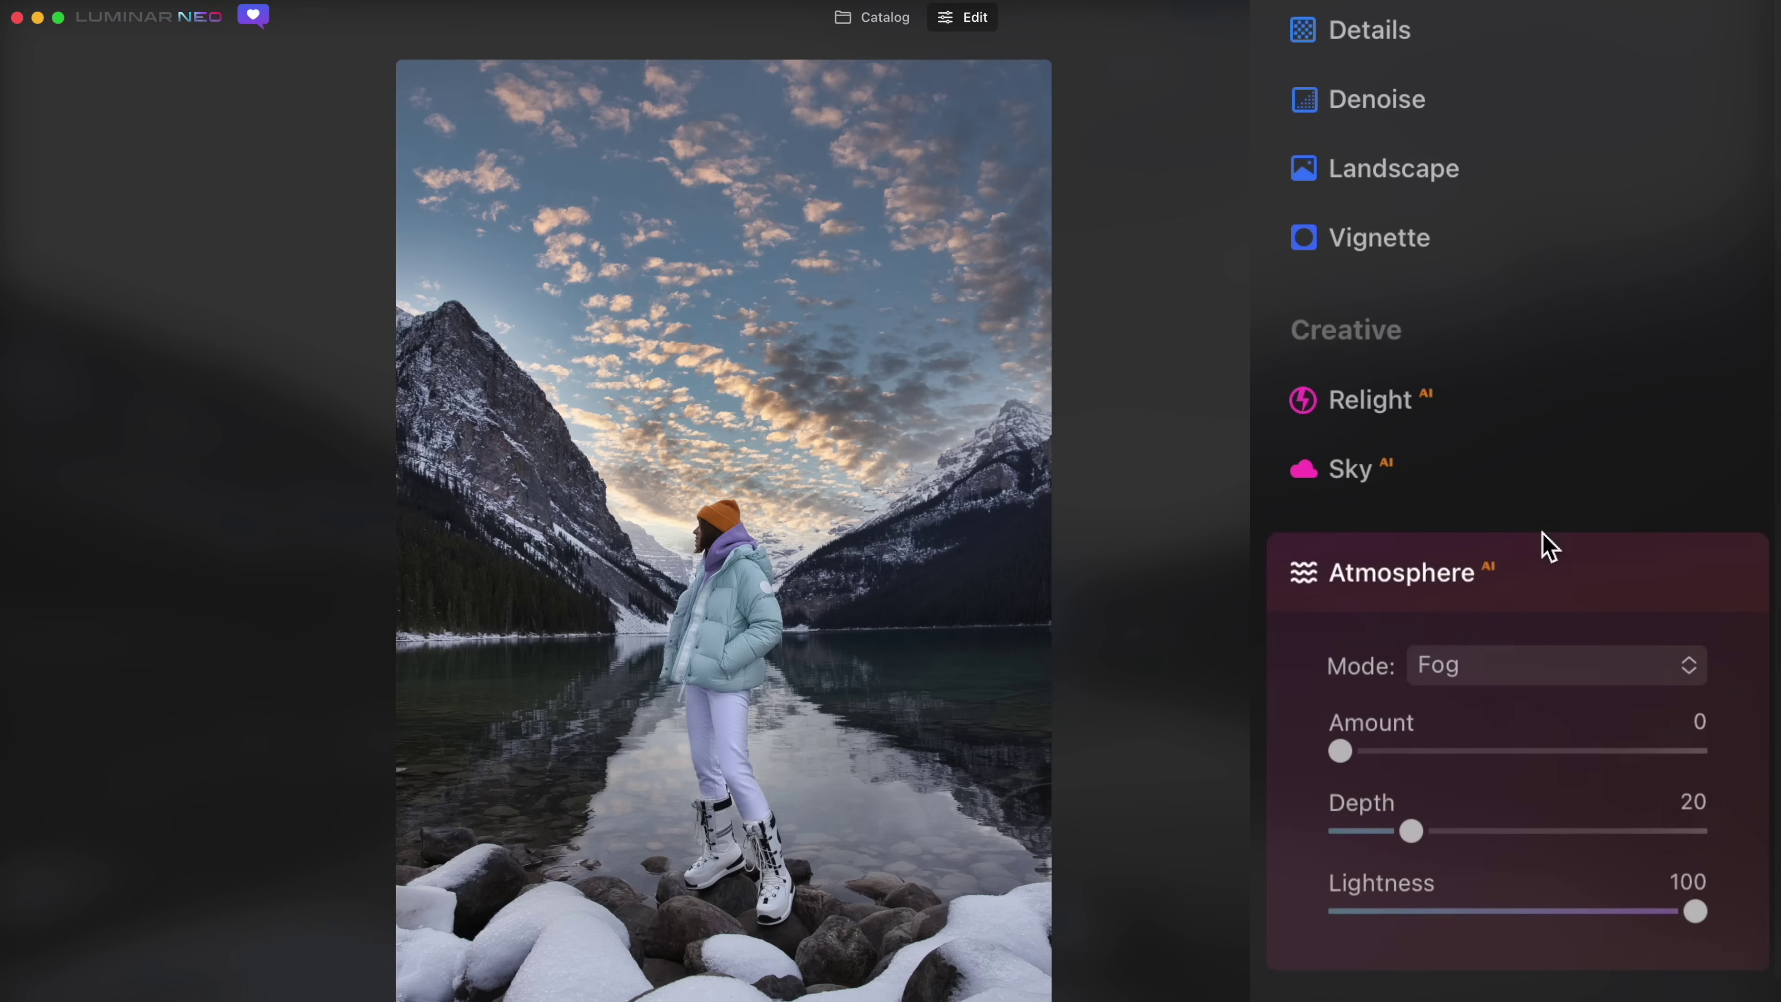
drag(1392, 752, 1503, 772)
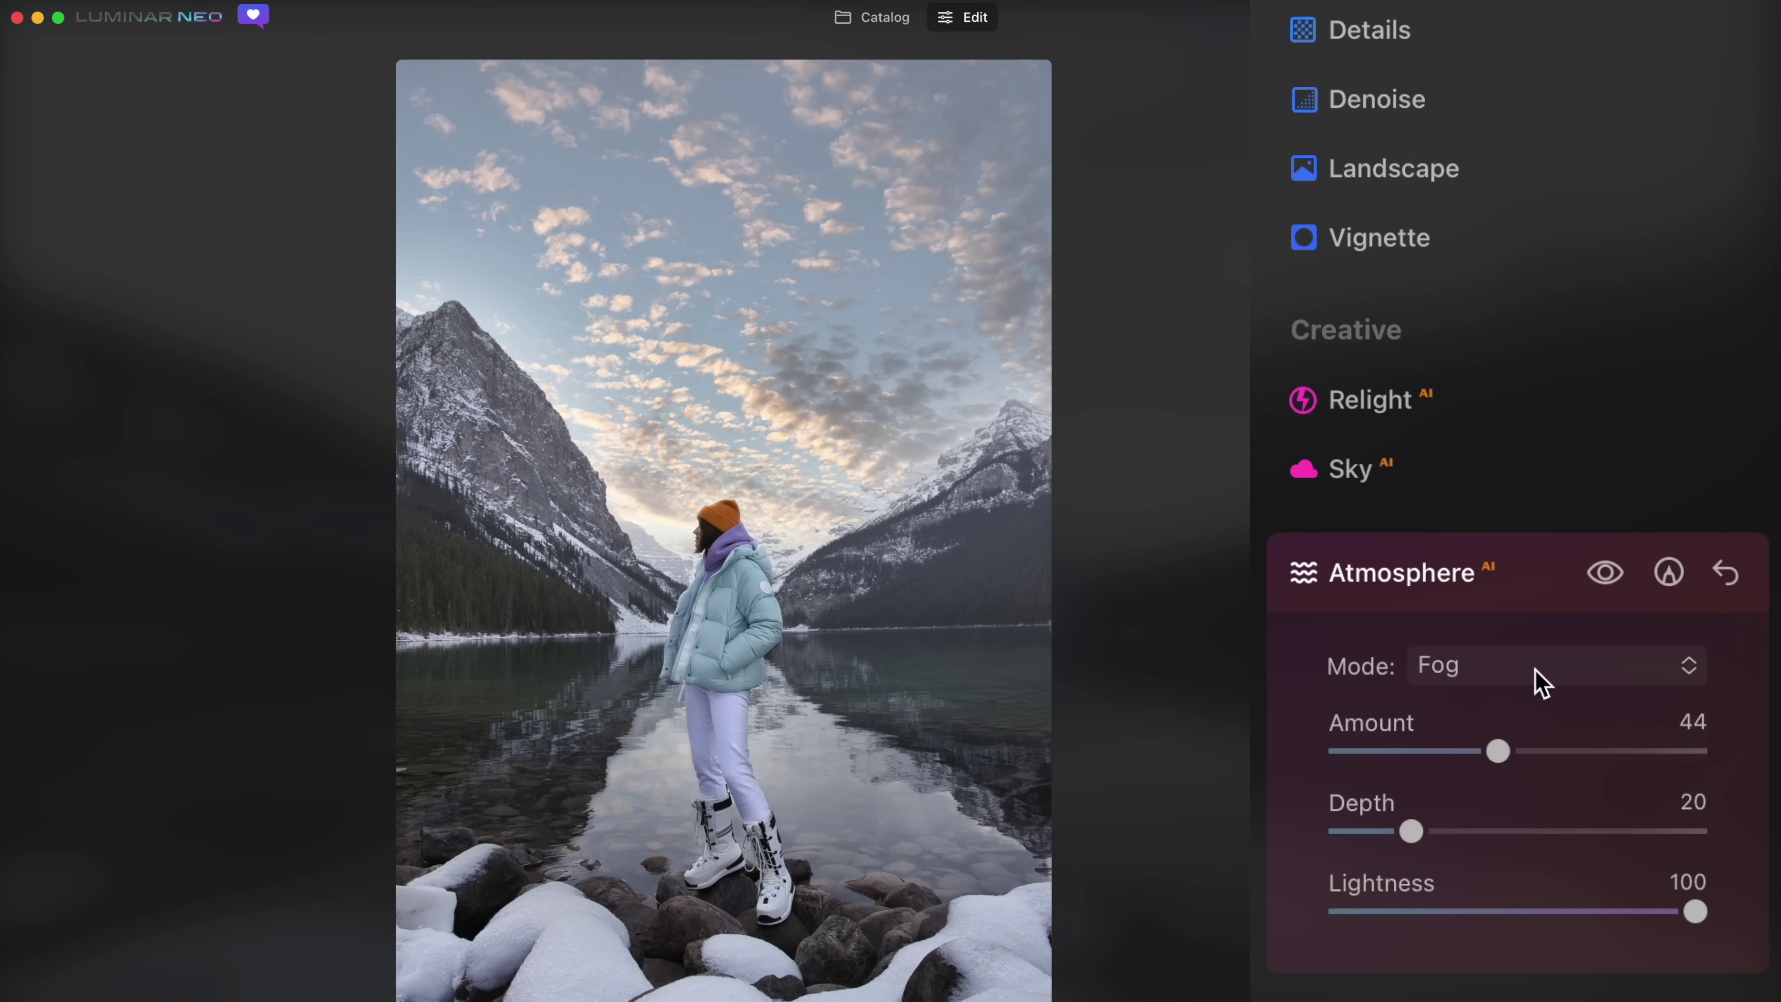
click(1509, 675)
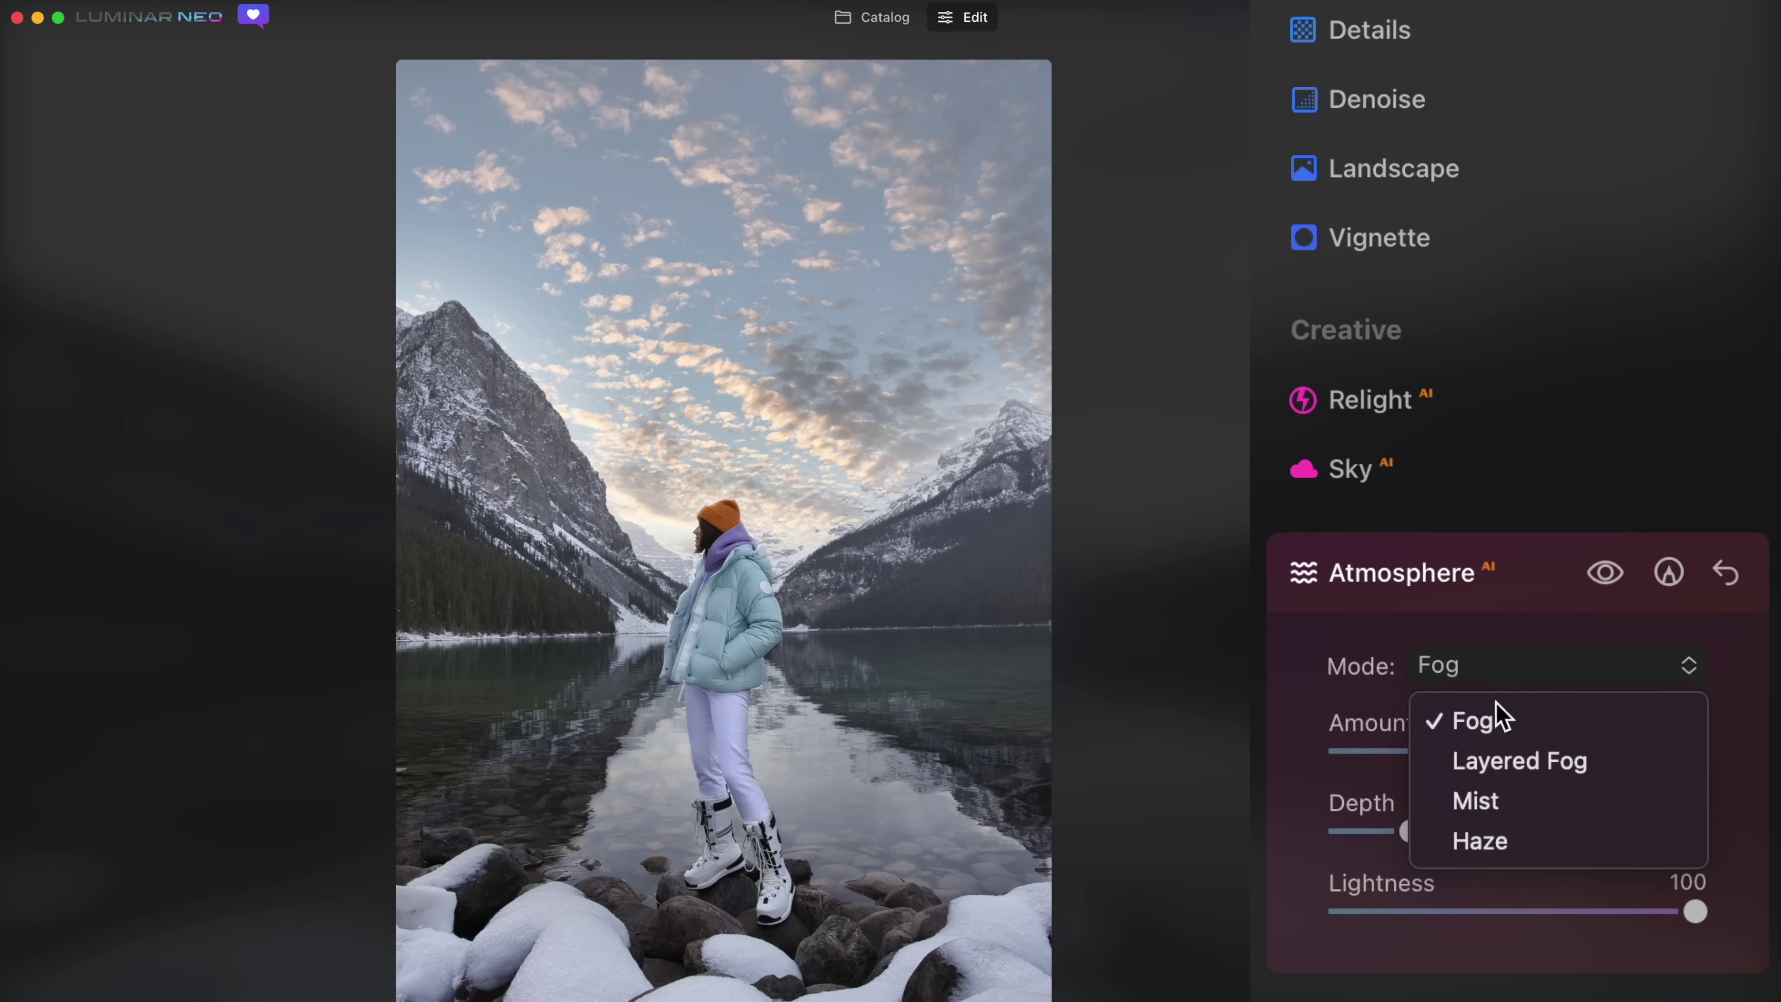
click(1516, 766)
drag(1473, 752, 1676, 765)
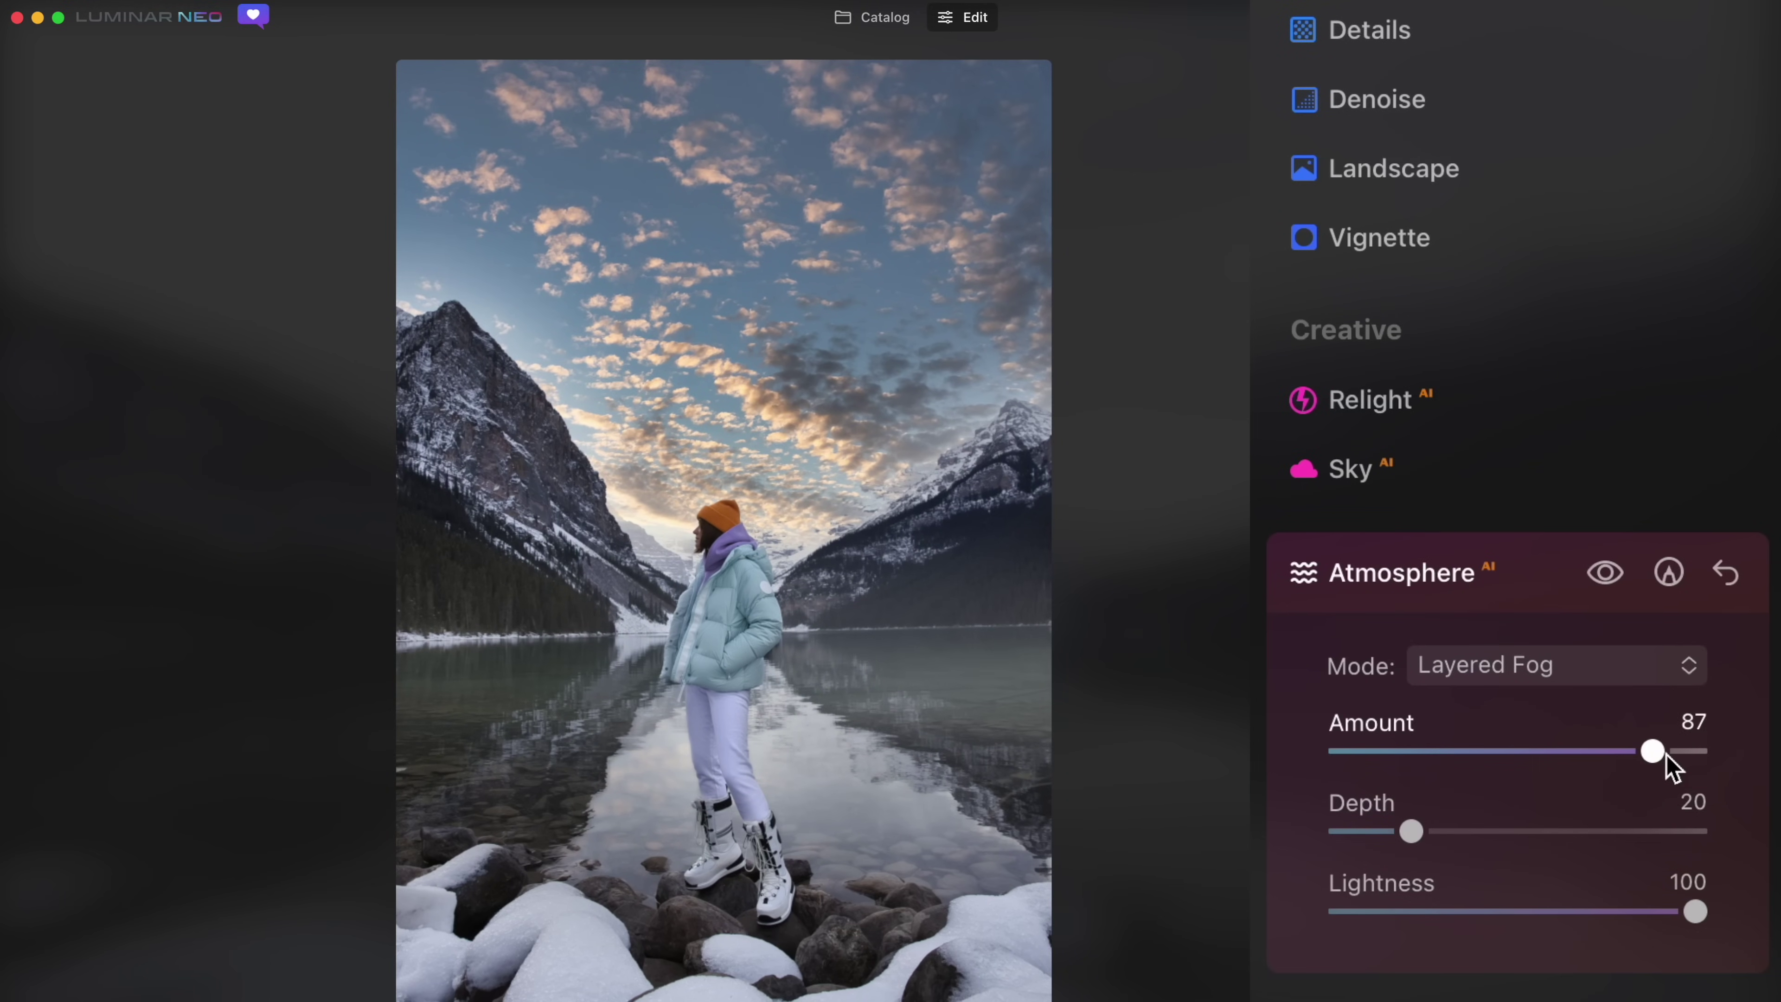
double_click(859, 684)
drag(859, 685, 433, 763)
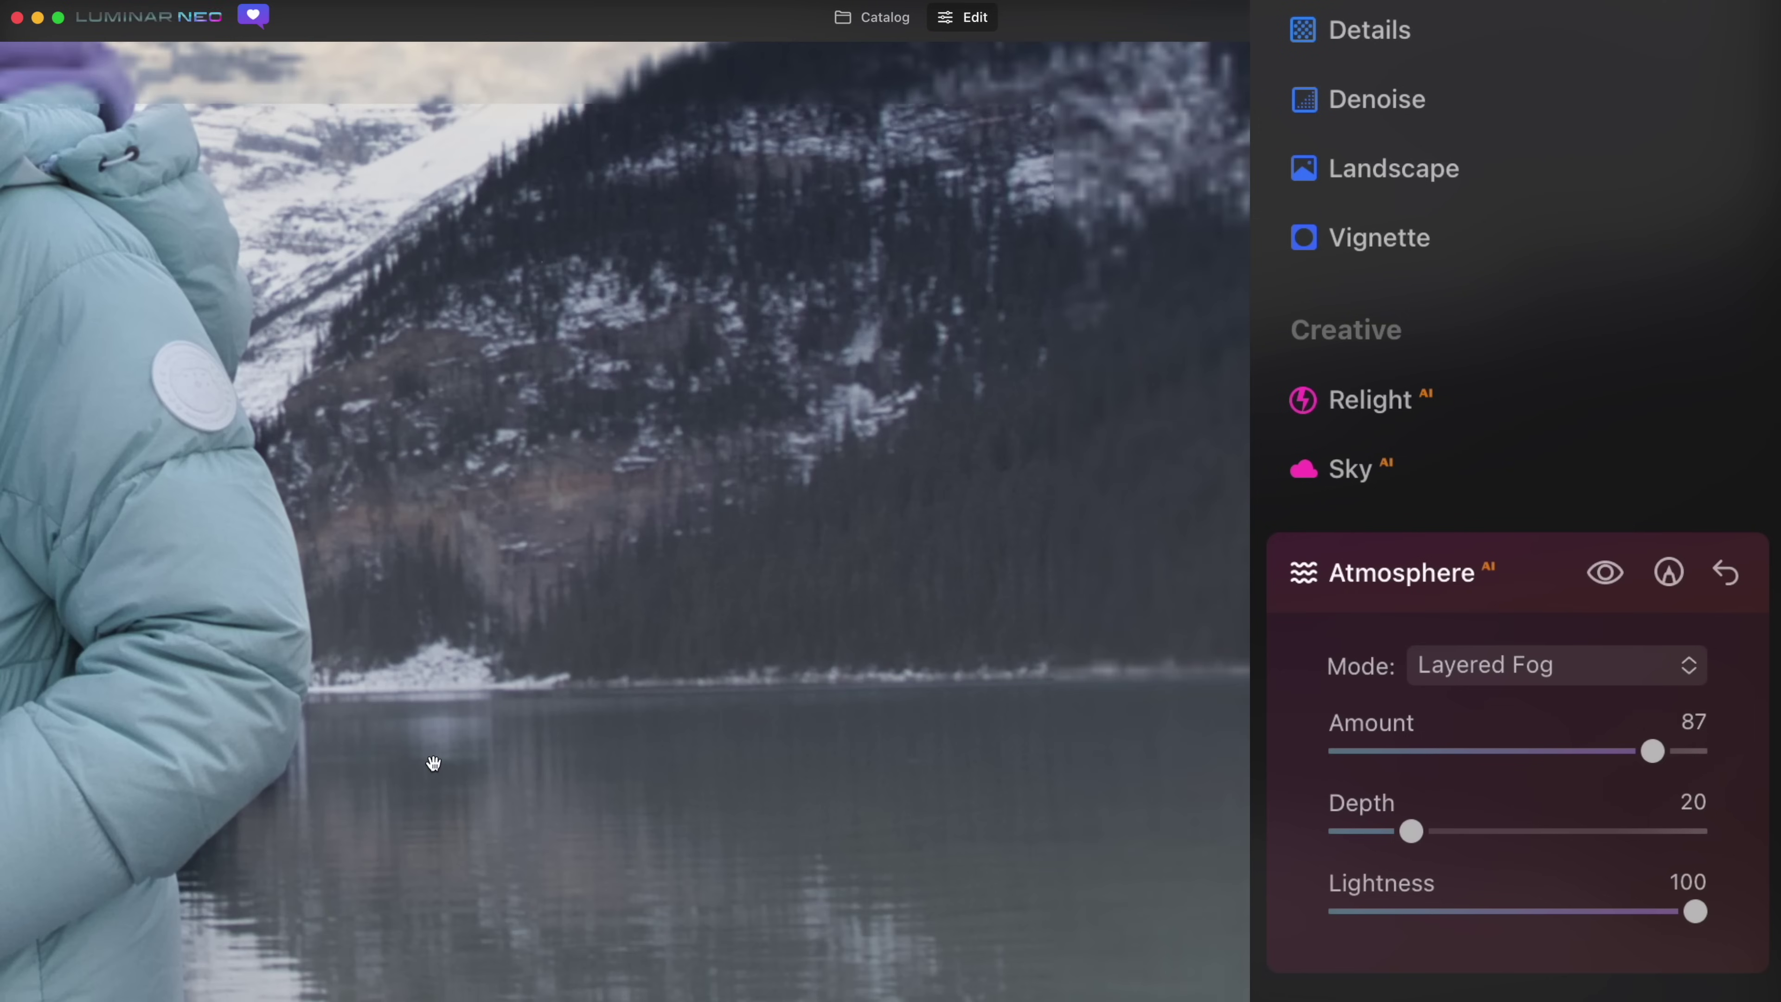
double_click(636, 696)
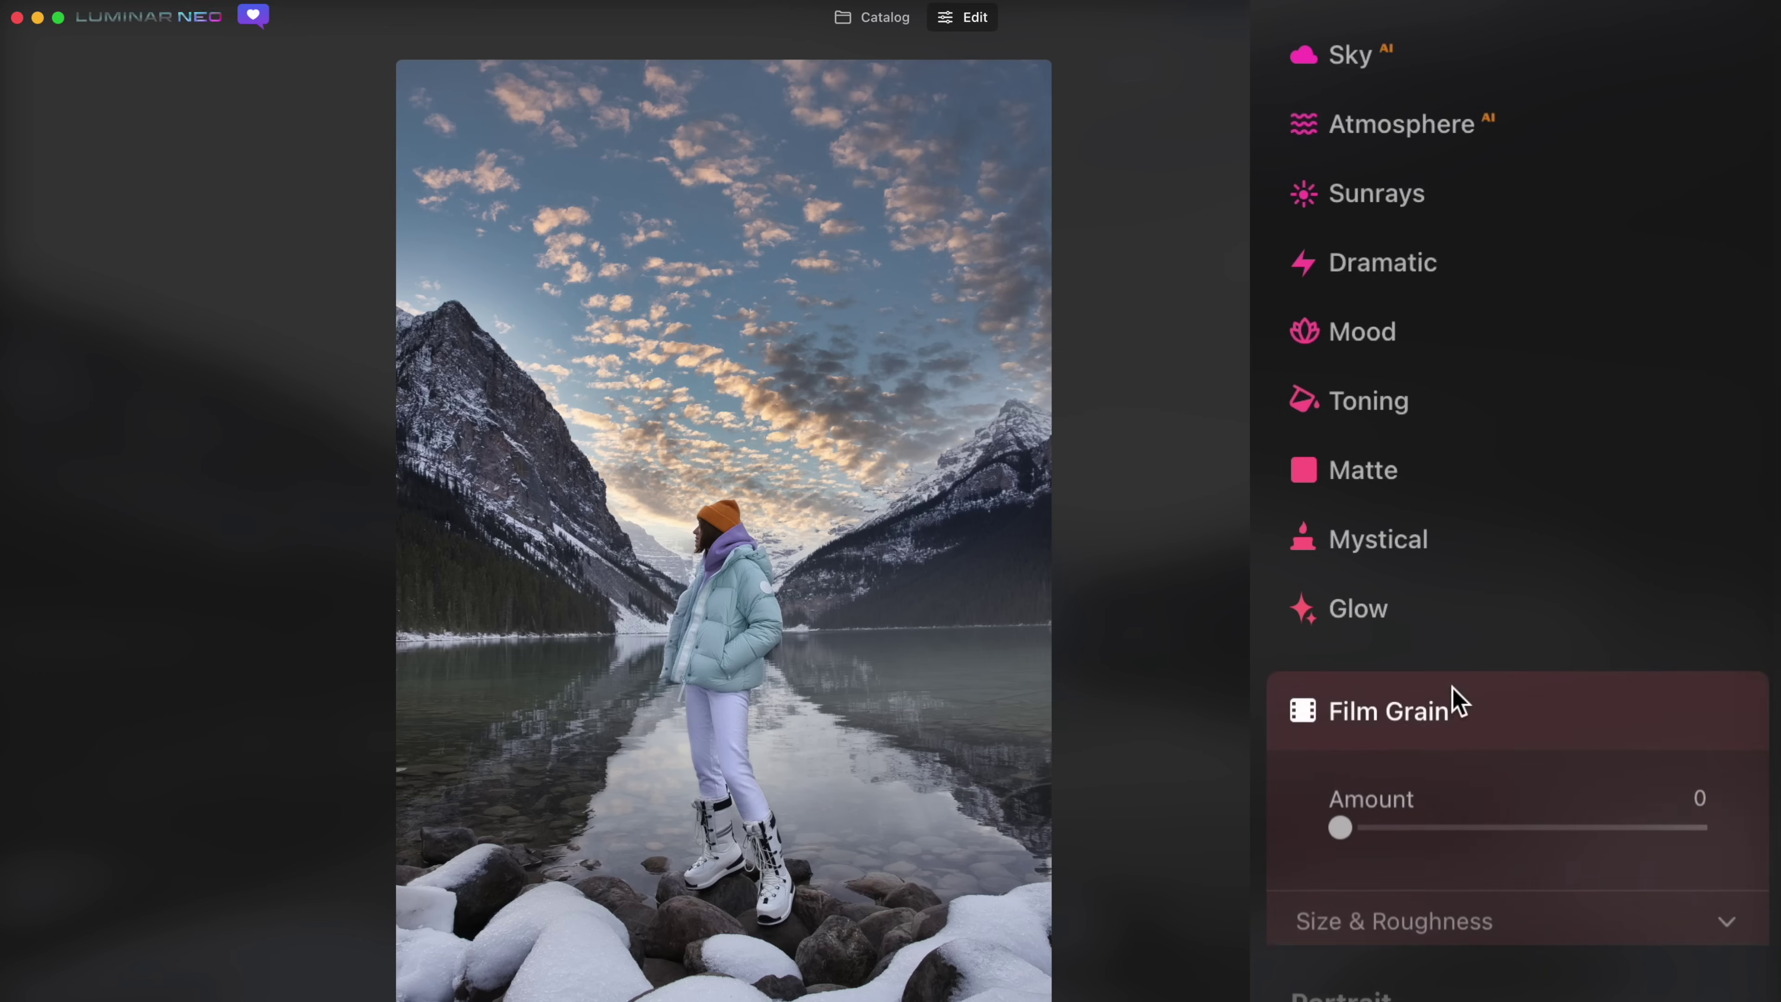
Add a light film grain of Amount 14 and inspect it magnified
drag(1359, 839, 1380, 839)
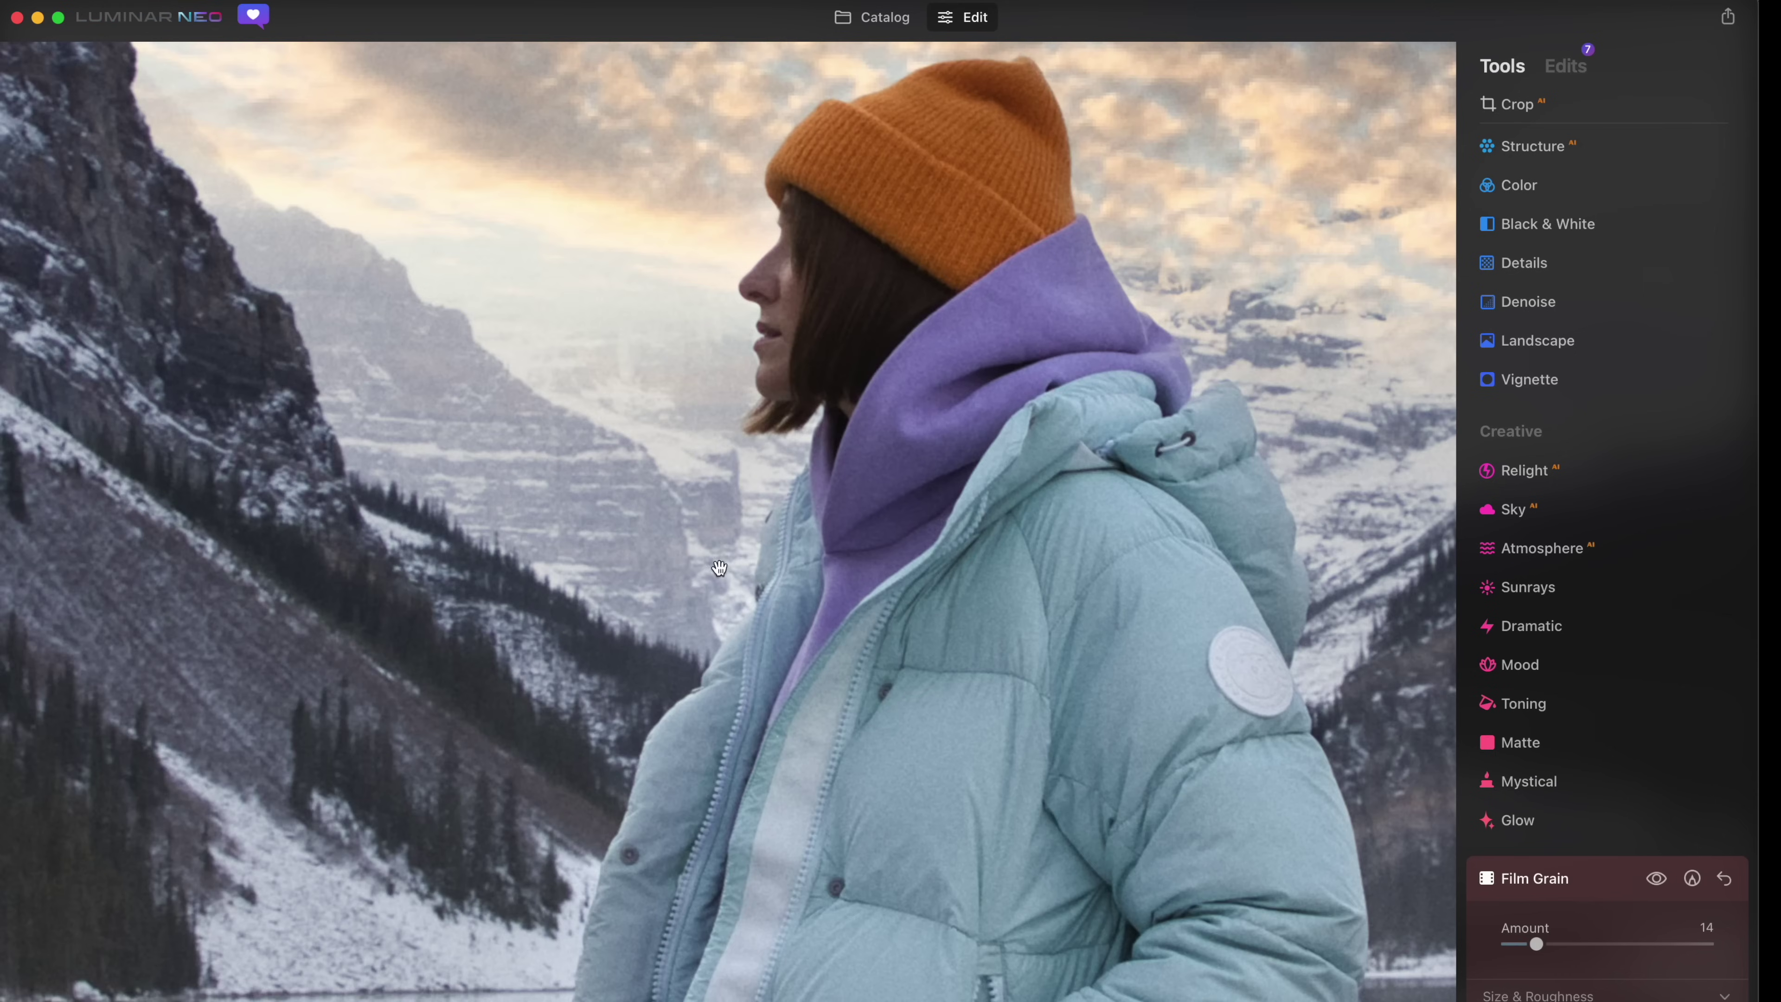
drag(831, 493, 975, 554)
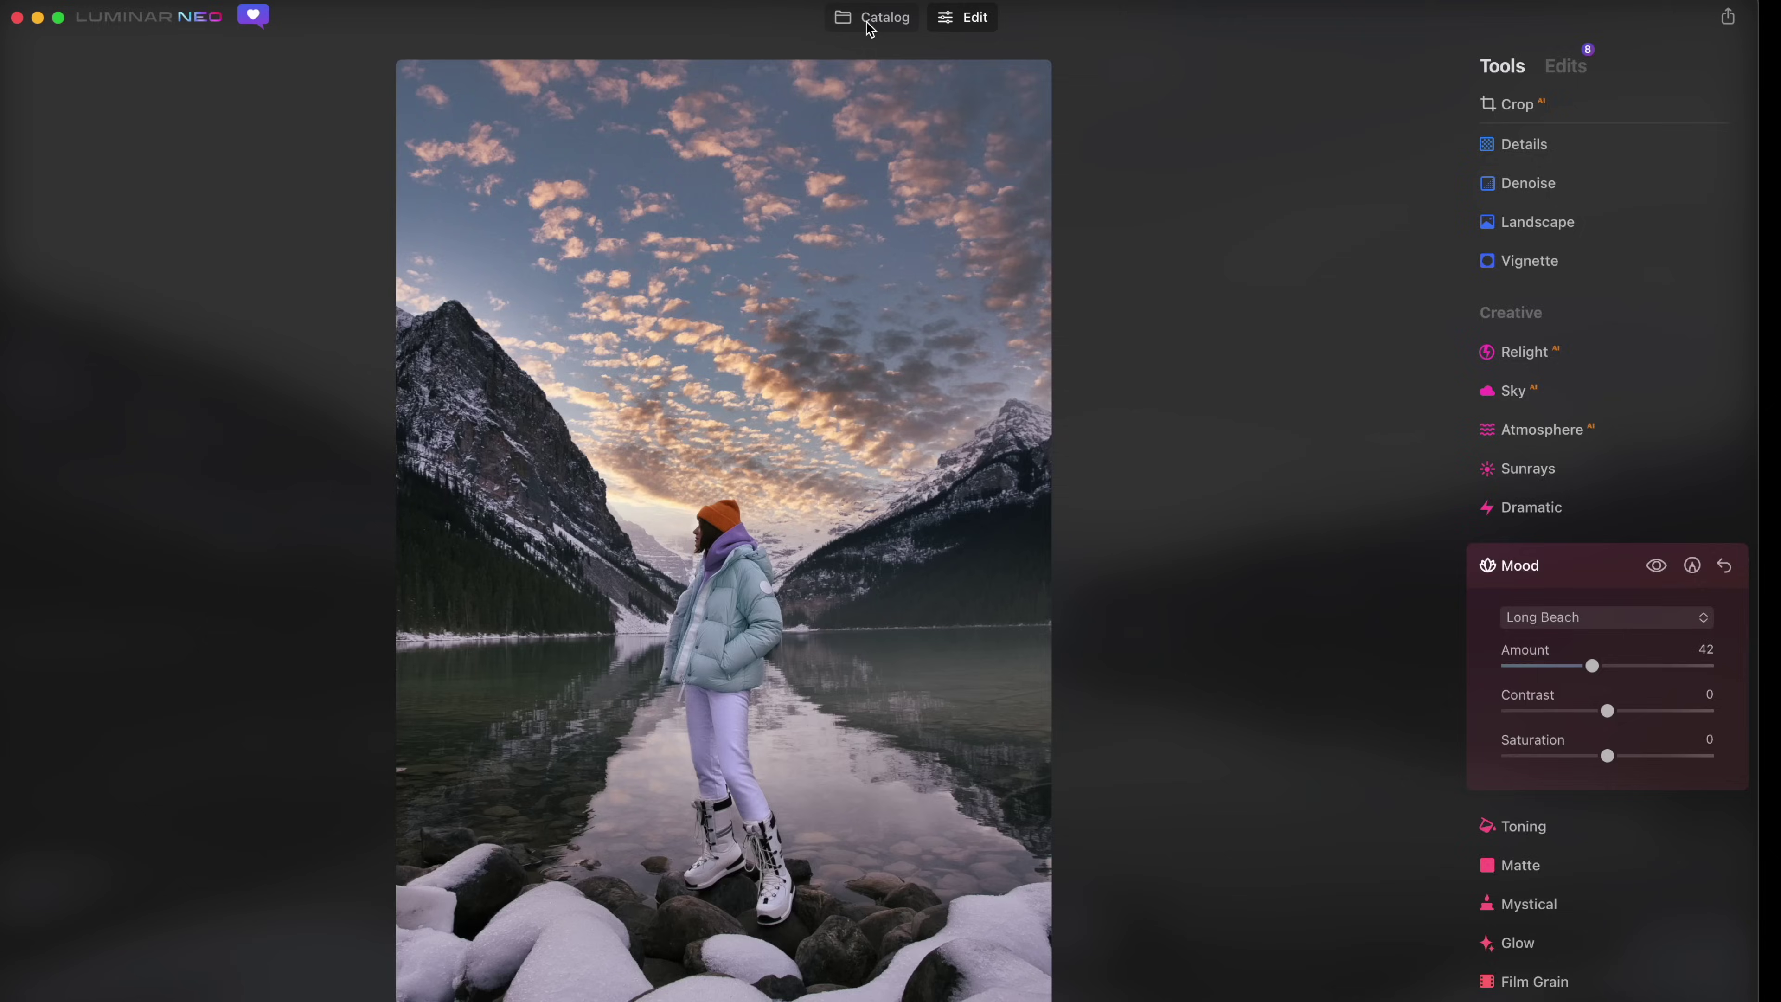
click(871, 18)
Open the pier photo and replace its sky with Dramatic Sunset 1 in Sky AI
double_click(684, 192)
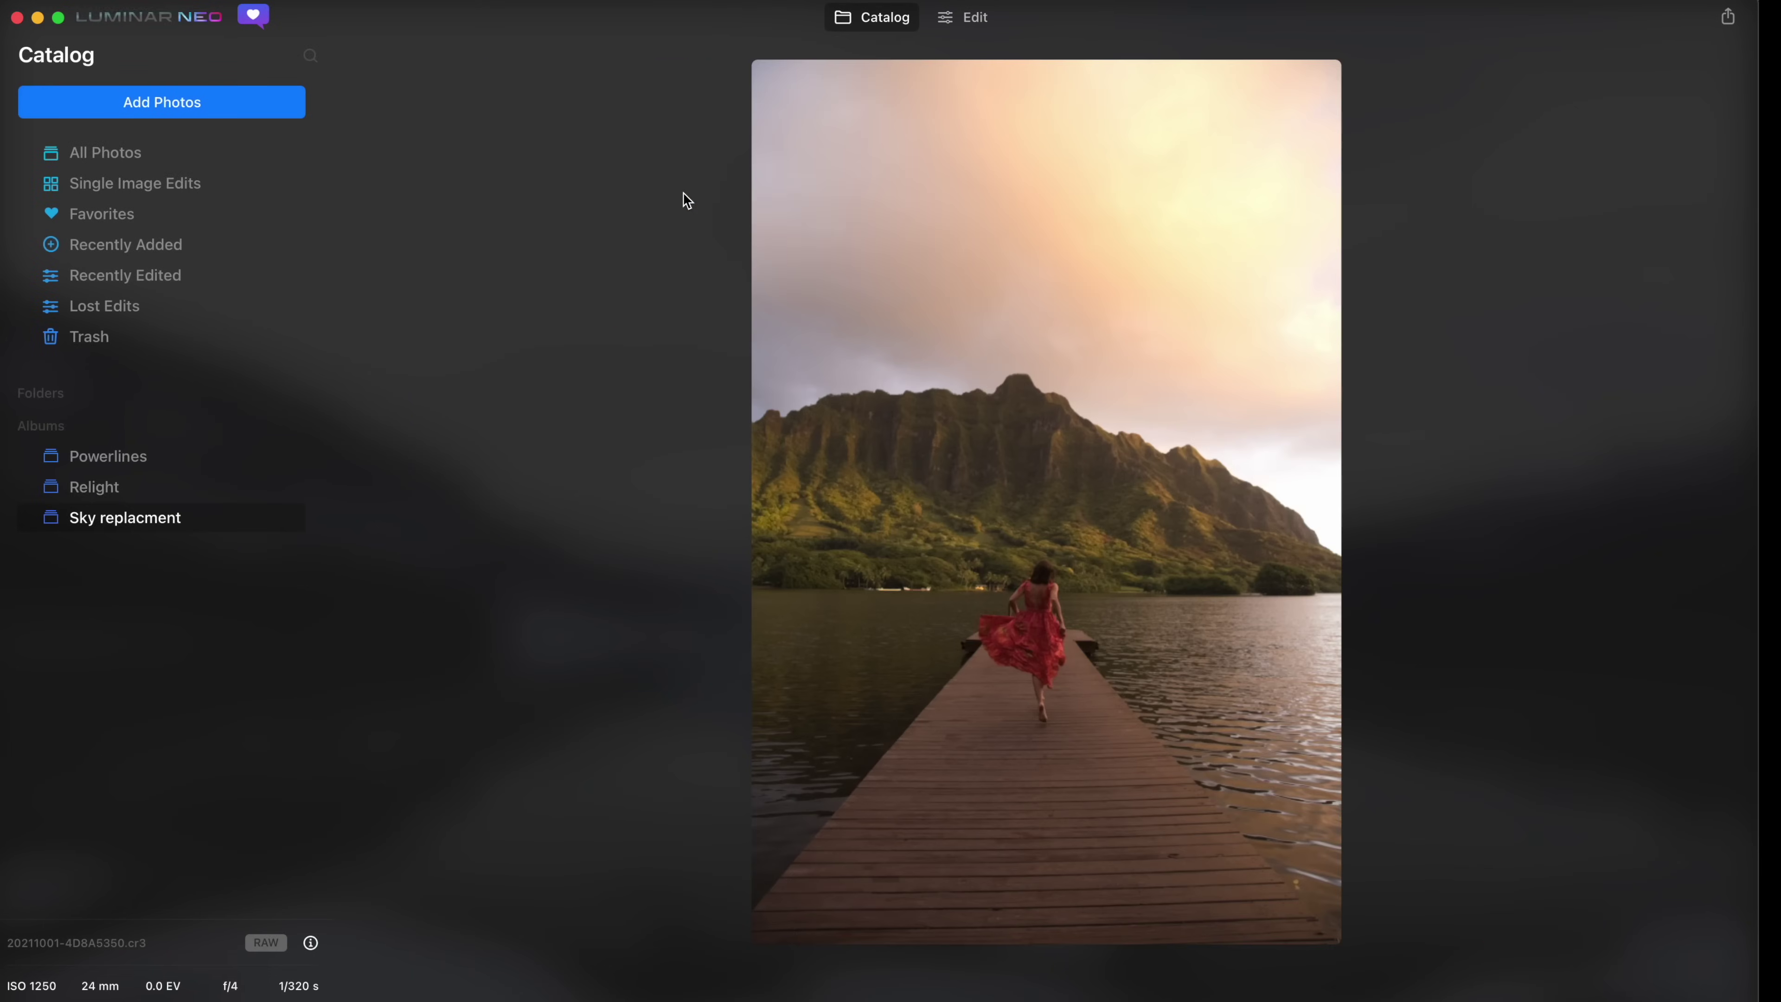
click(1424, 450)
click(1562, 219)
scroll(1655, 701, up, 5)
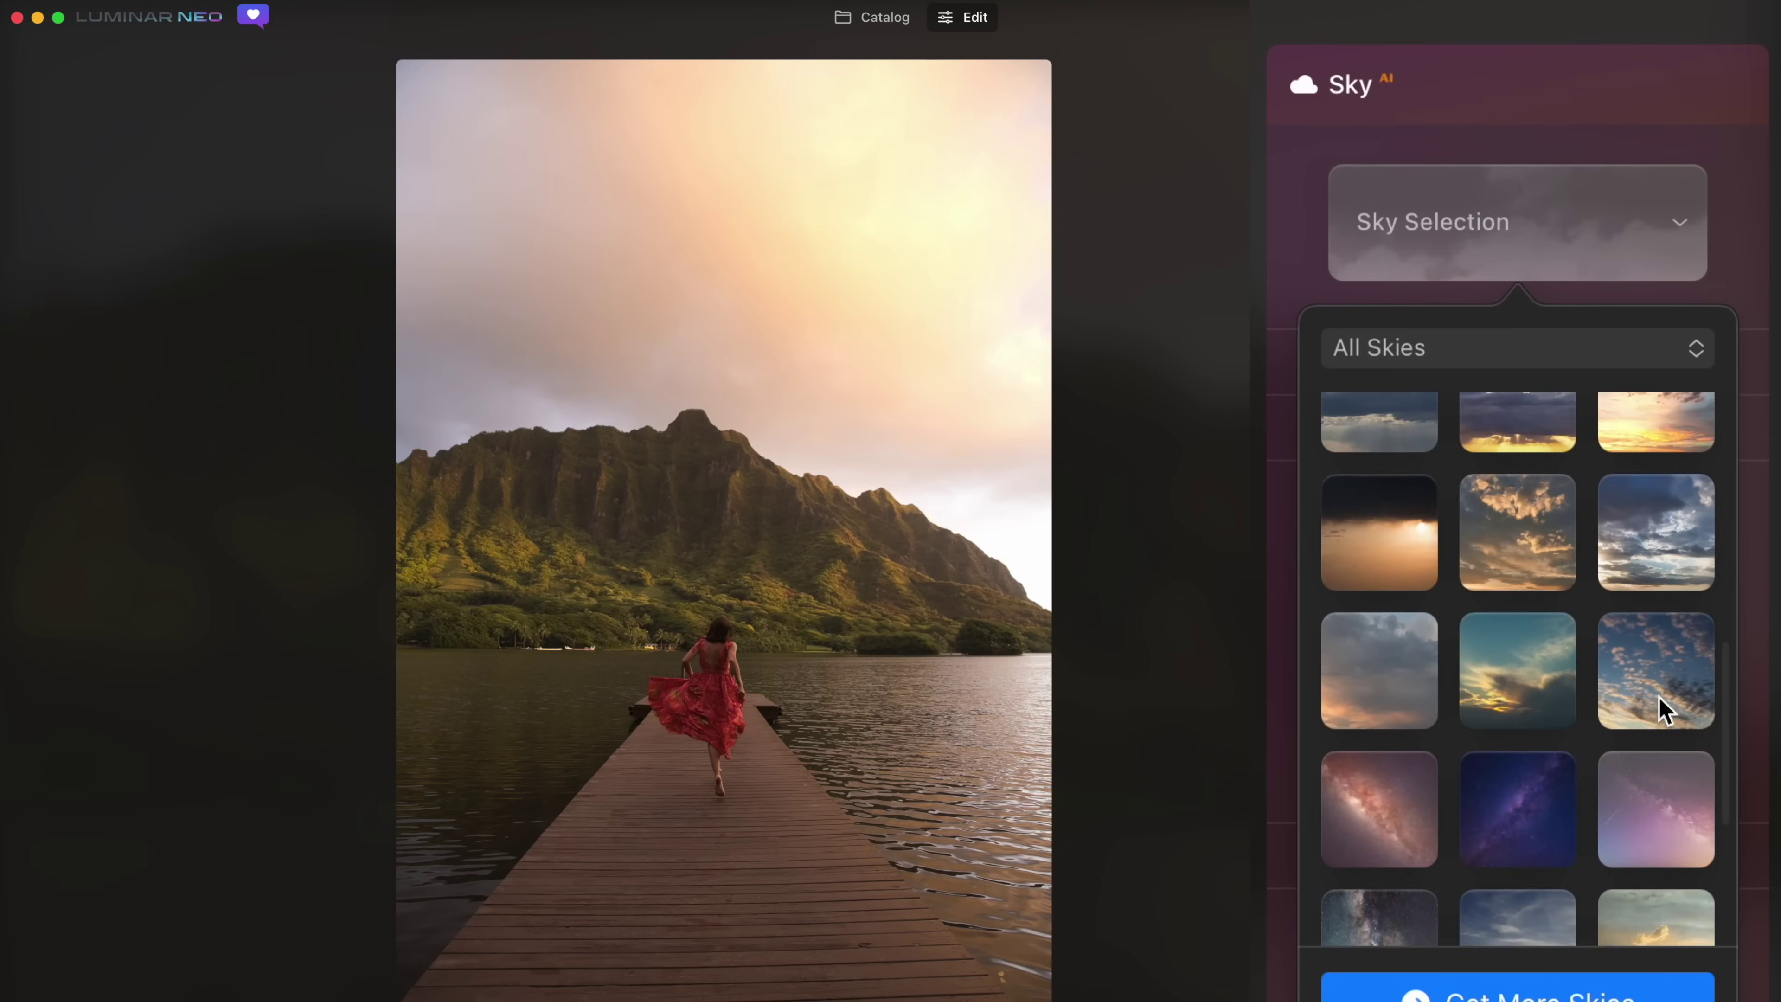
click(1410, 575)
click(1390, 668)
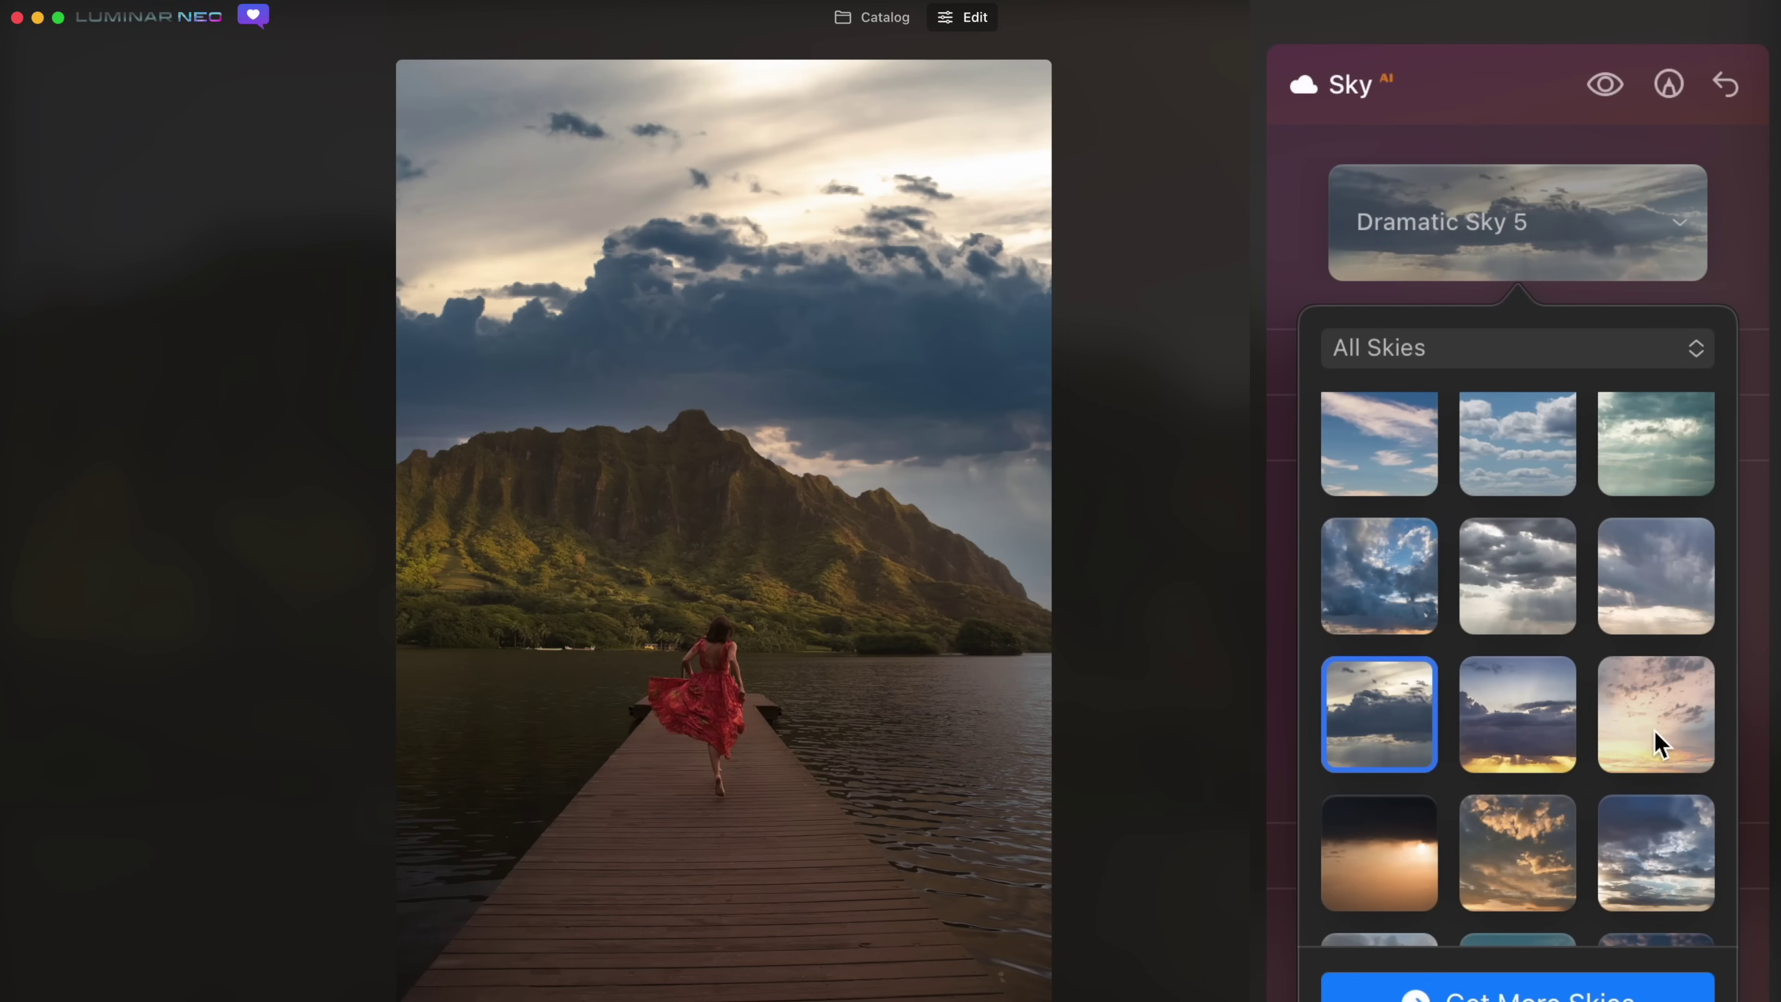
click(1658, 738)
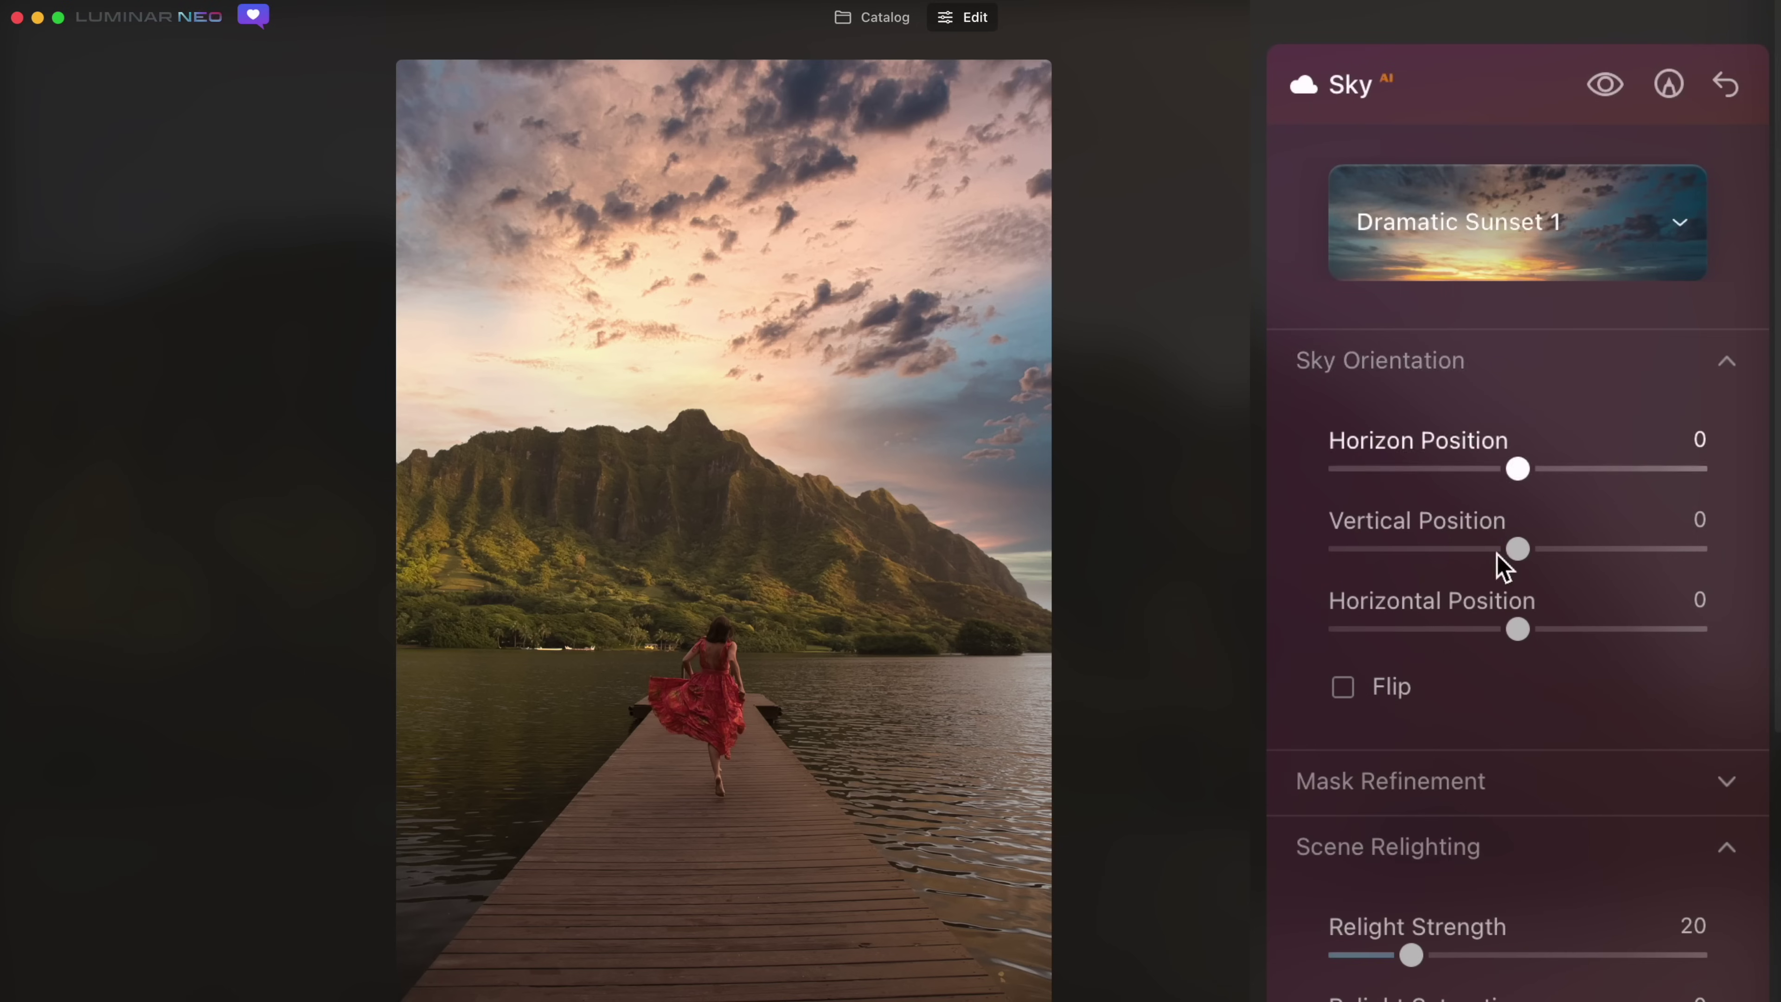
Flip the replacement sky horizontally and set its Defocus to 3
scroll(1386, 468, down, 5)
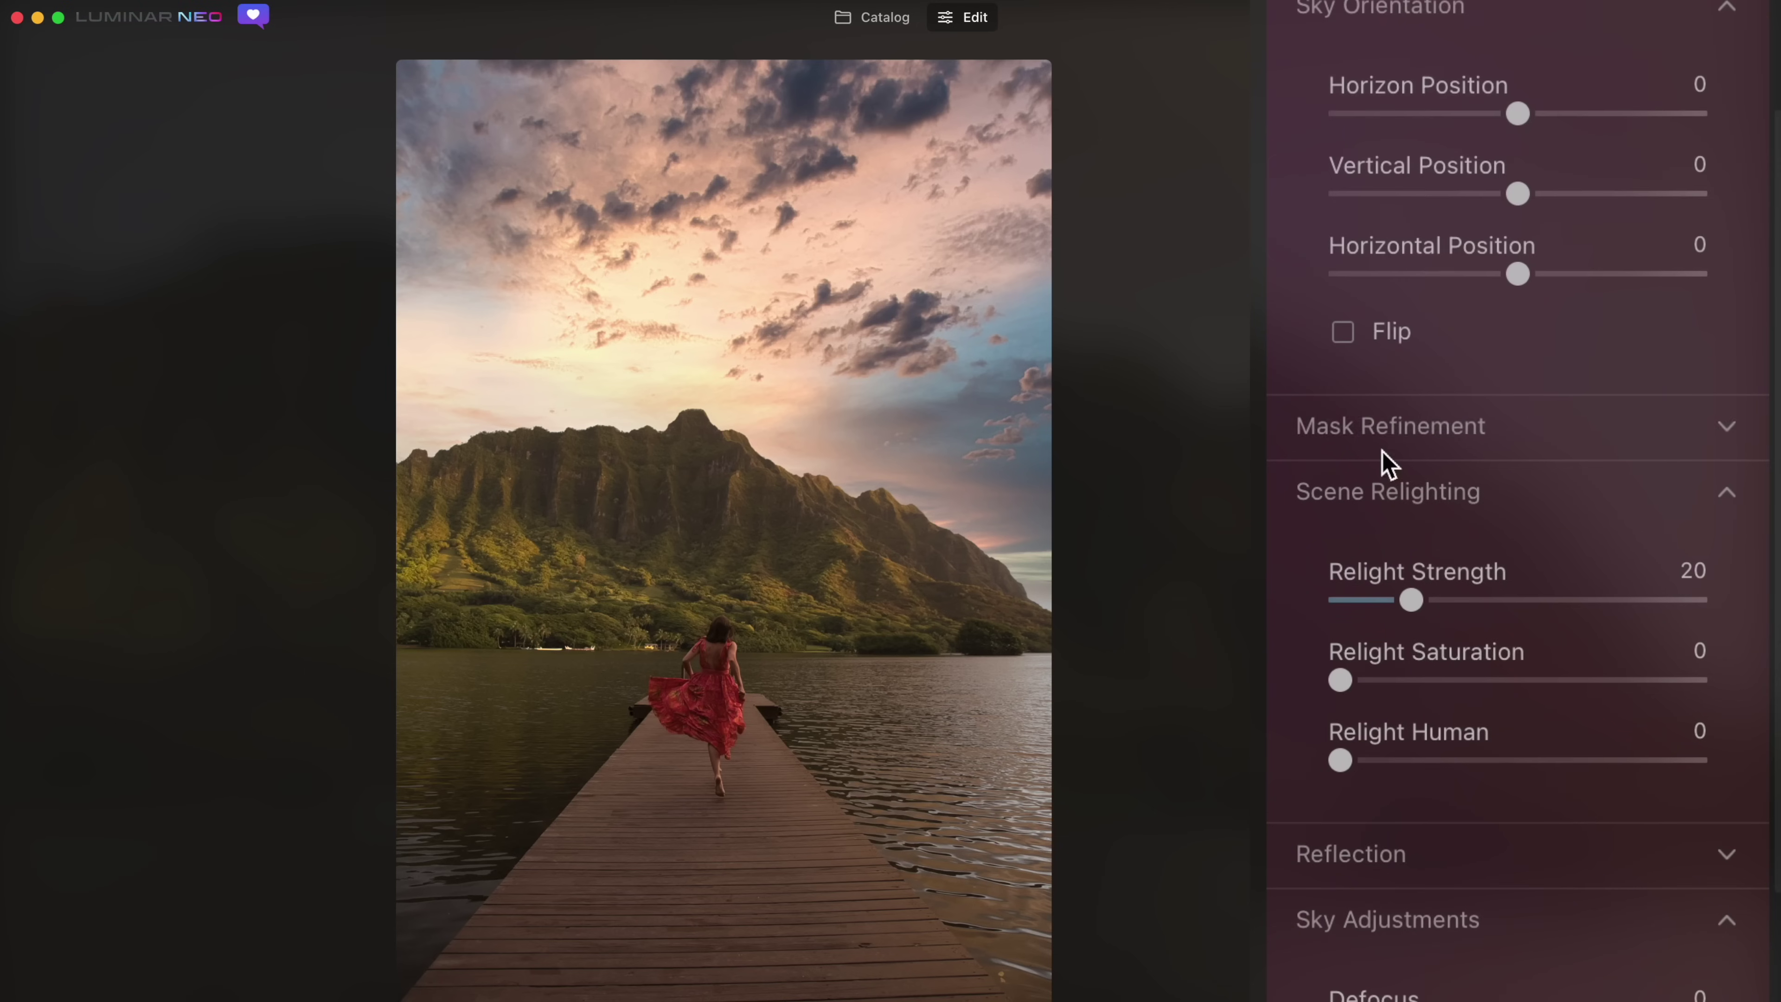
click(1387, 343)
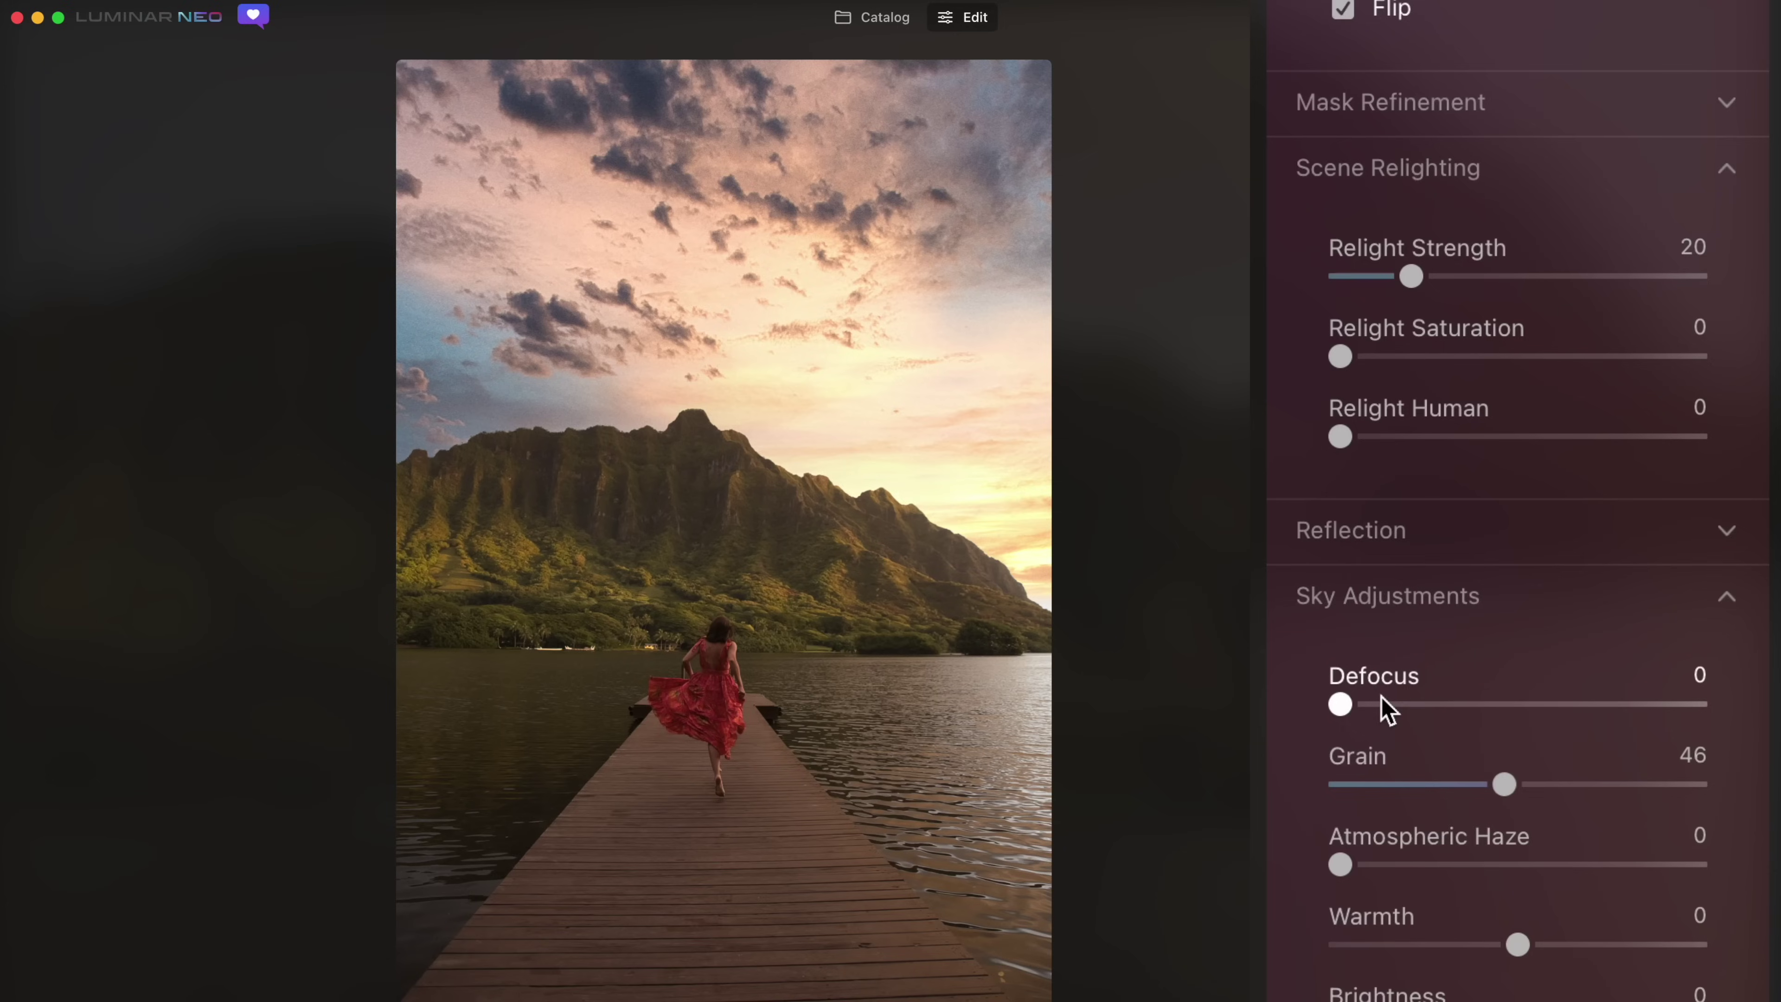
drag(1346, 706, 1349, 706)
click(946, 284)
drag(517, 441, 1026, 207)
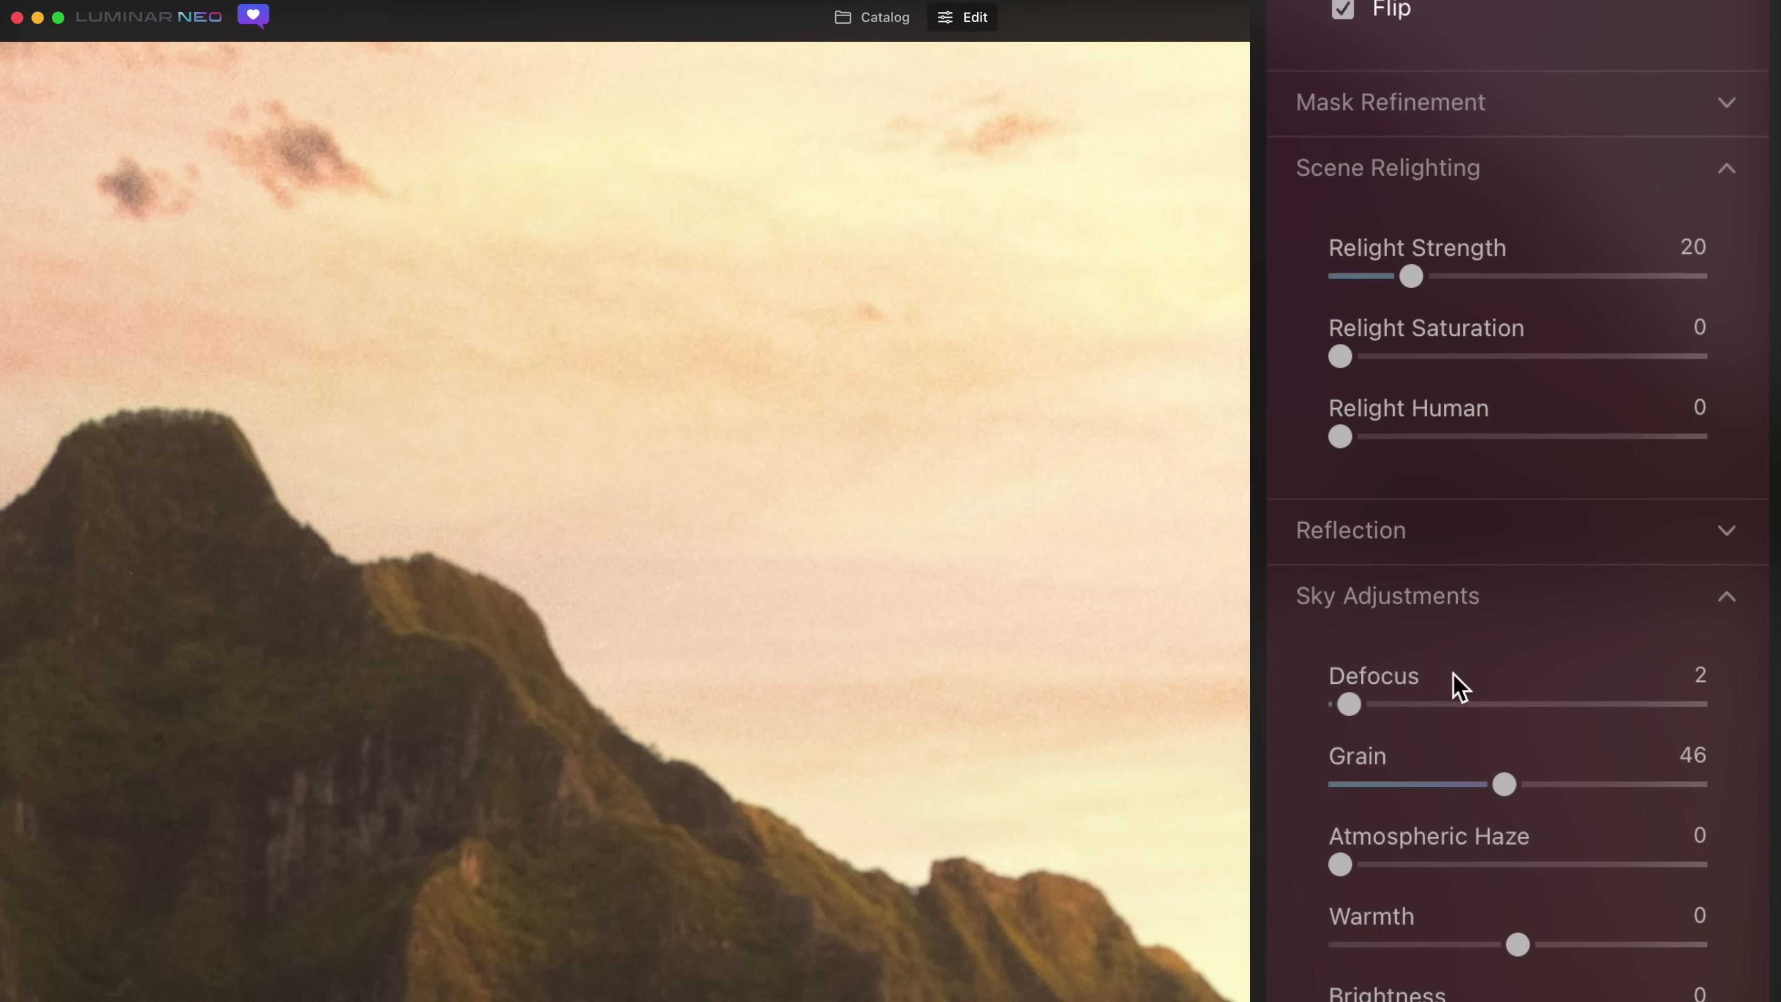
drag(1345, 710, 1348, 713)
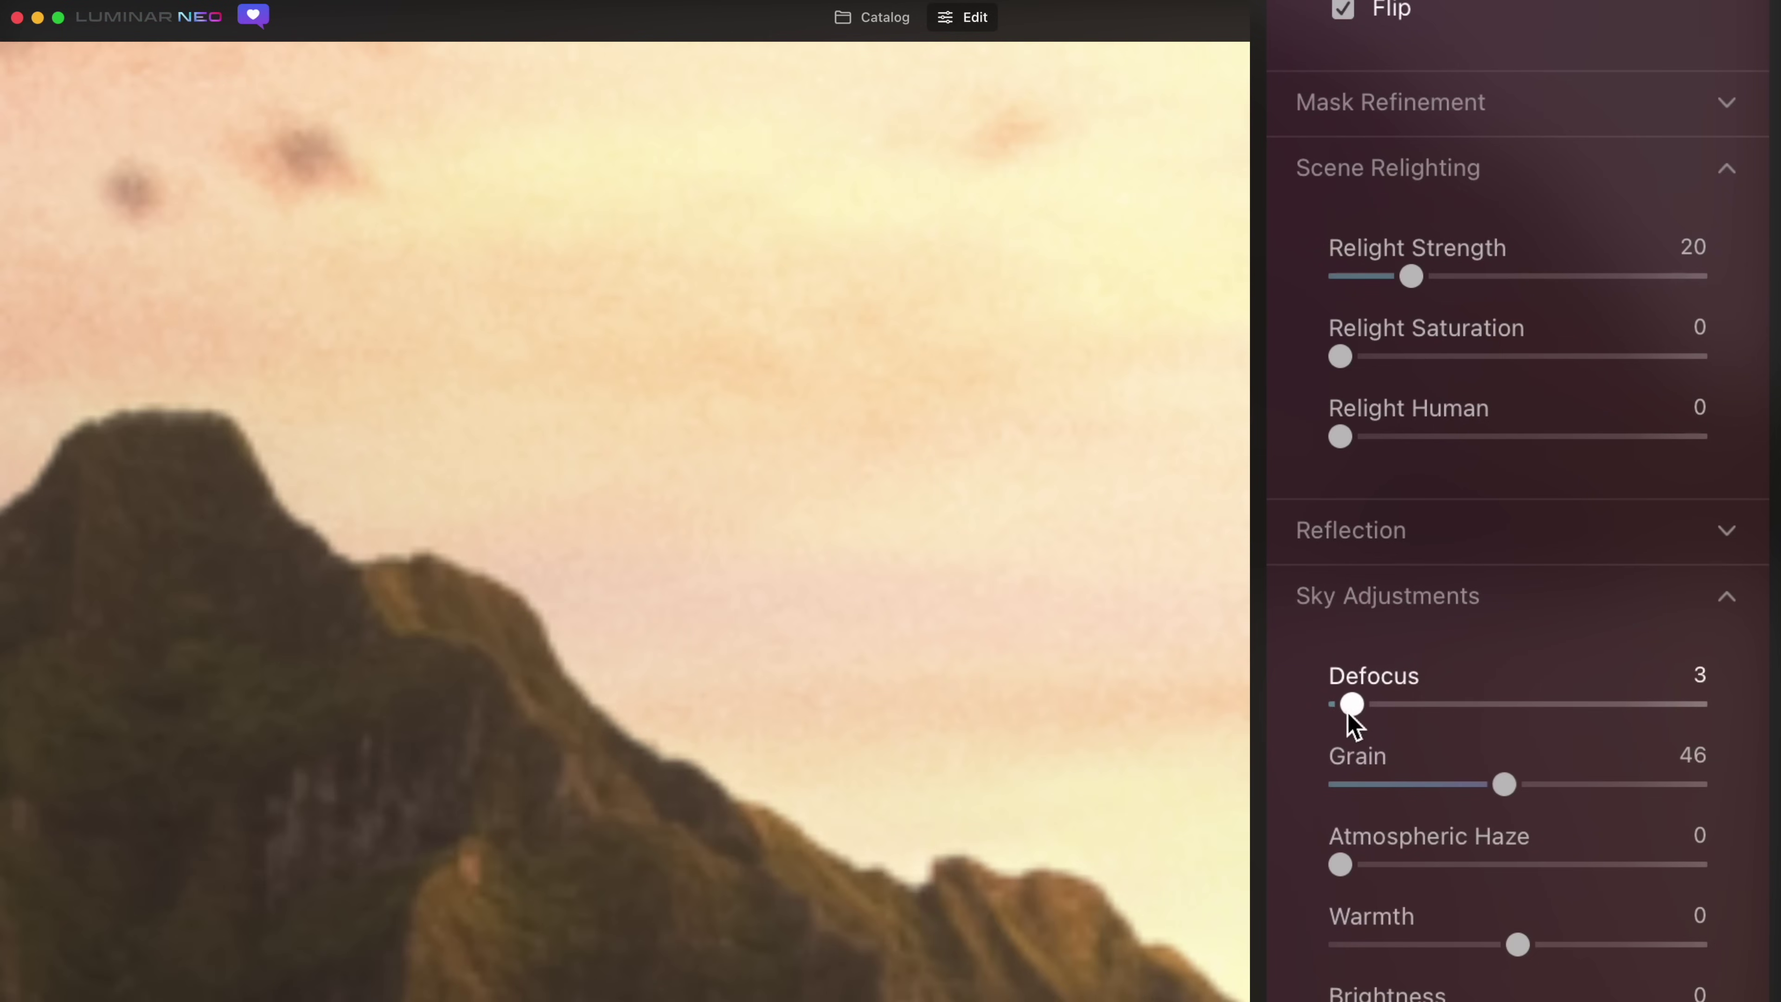
click(650, 654)
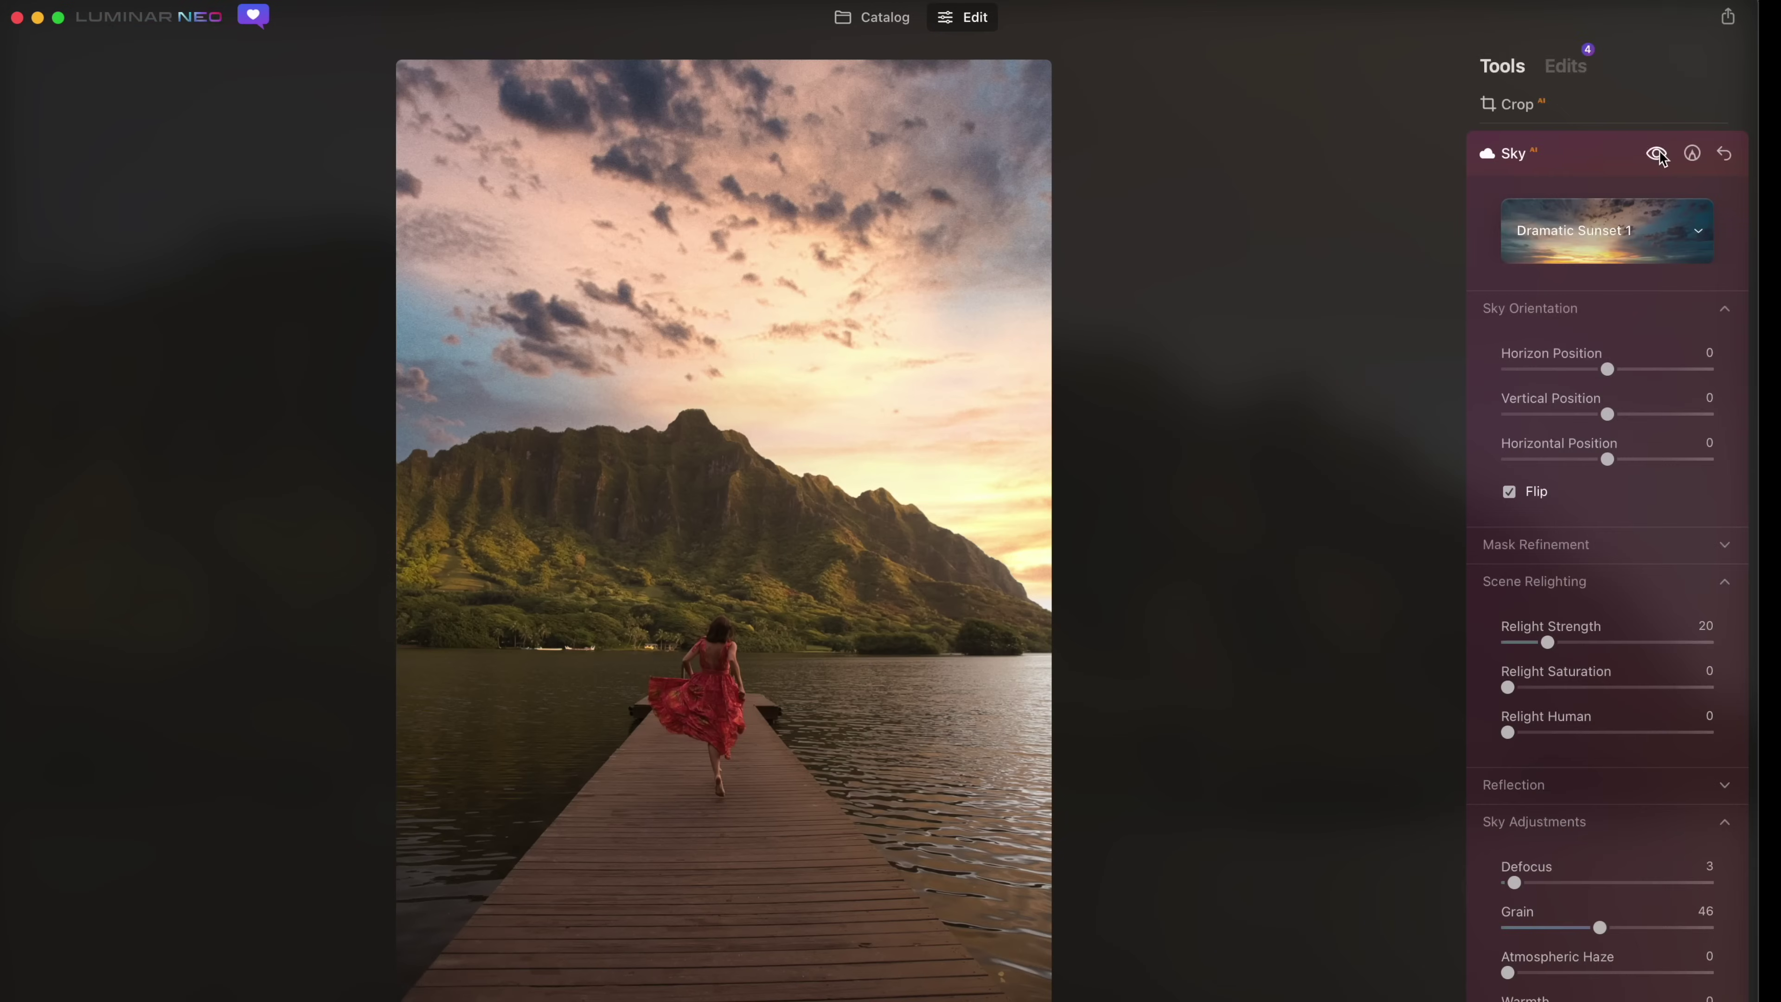
Compare the photo with and without the new sky, leaving the sky on
click(1658, 154)
click(1658, 154)
click(1658, 155)
click(1658, 154)
click(1658, 154)
click(1658, 154)
click(1658, 155)
click(1657, 154)
click(1658, 155)
click(1658, 154)
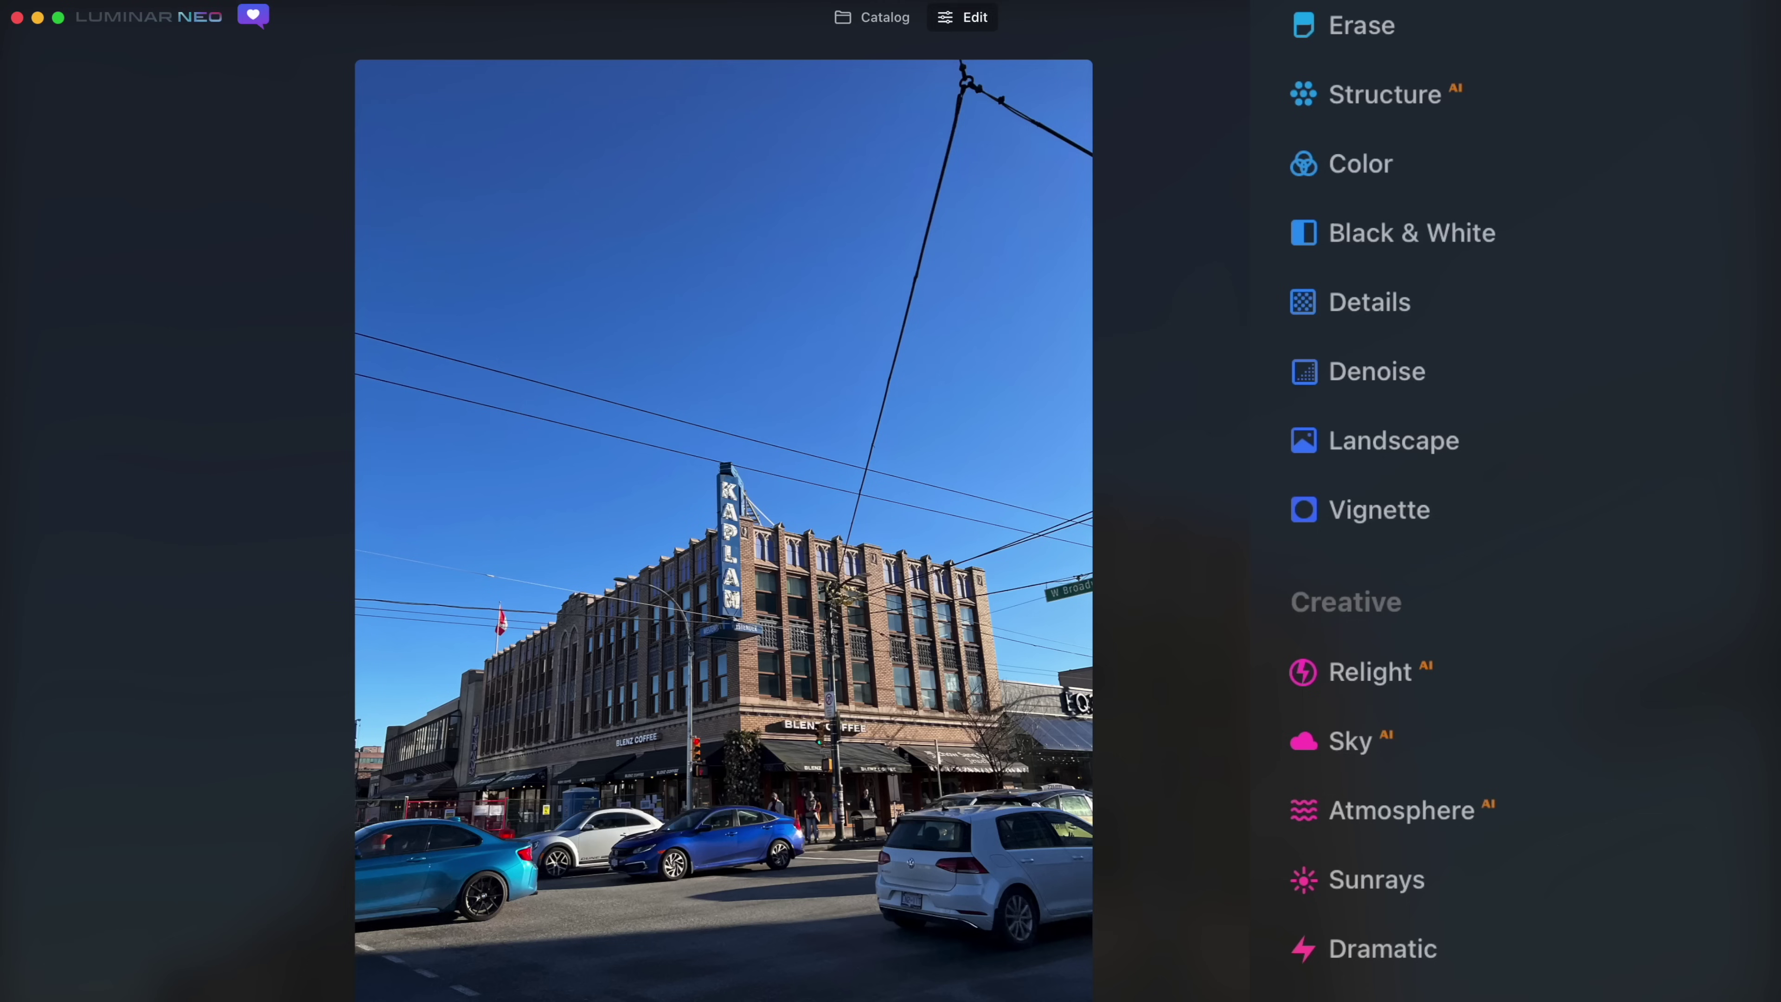
Remove the power lines from the KAPLAN photo with Erase and compare before and after
click(1459, 23)
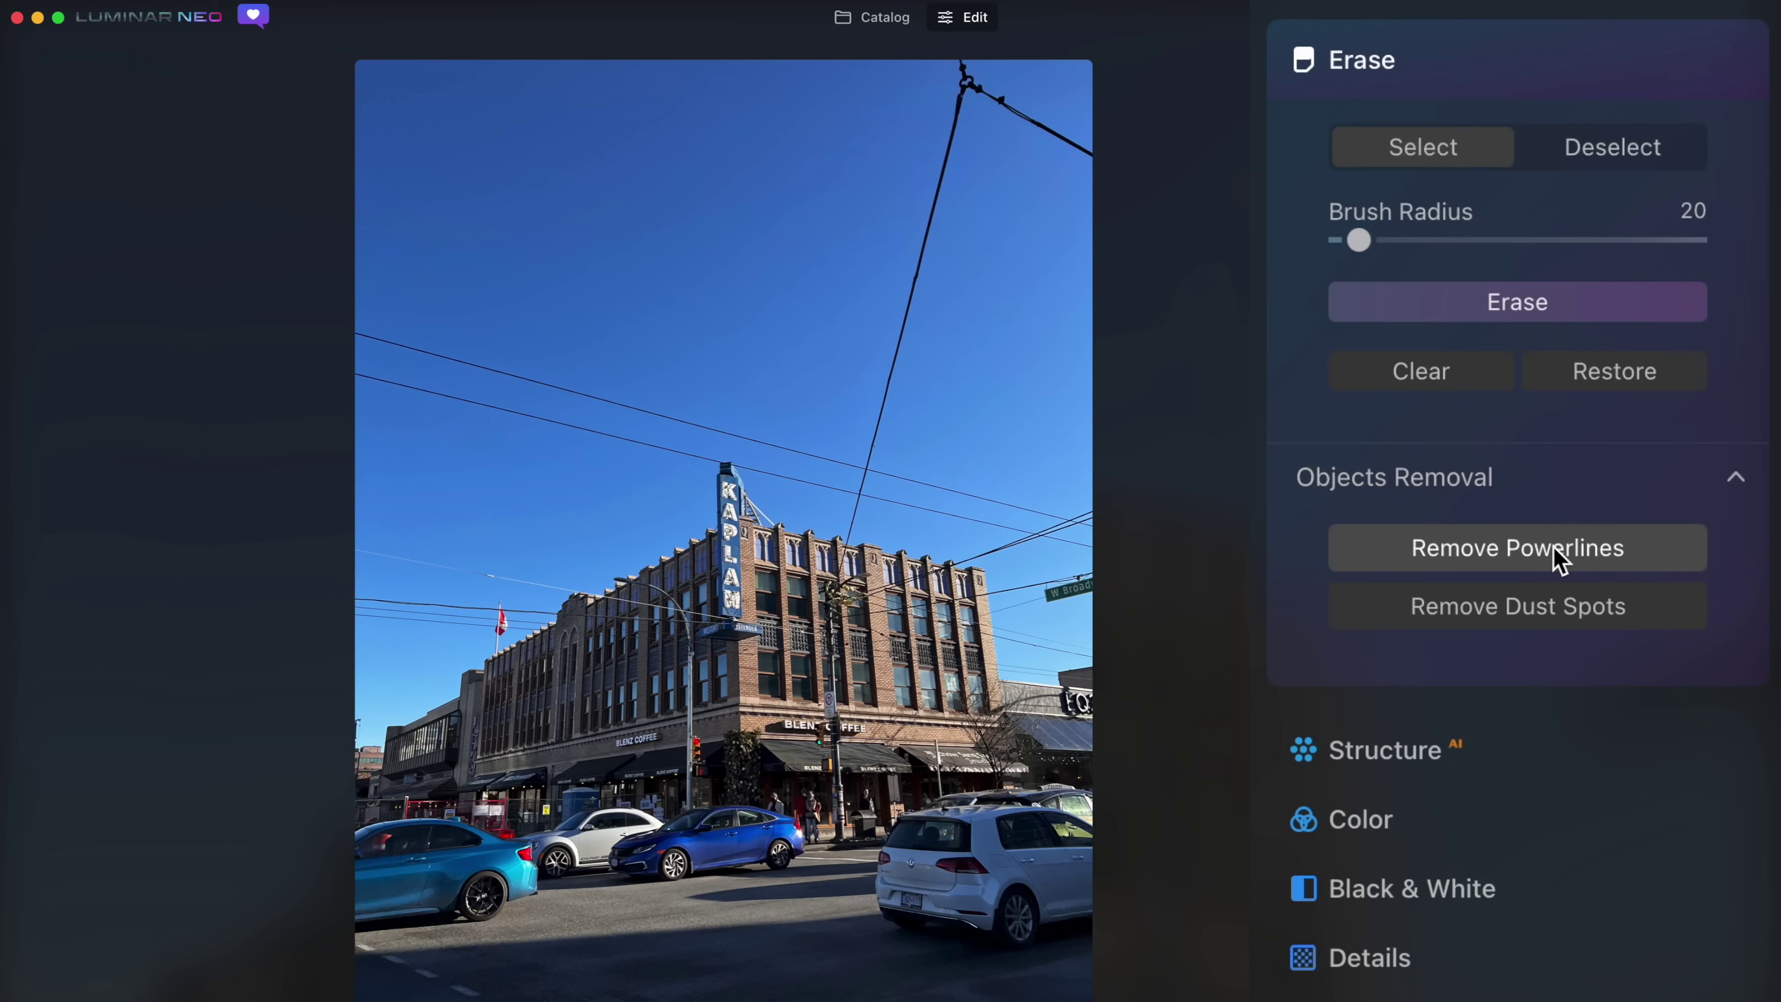
key(super+equal)
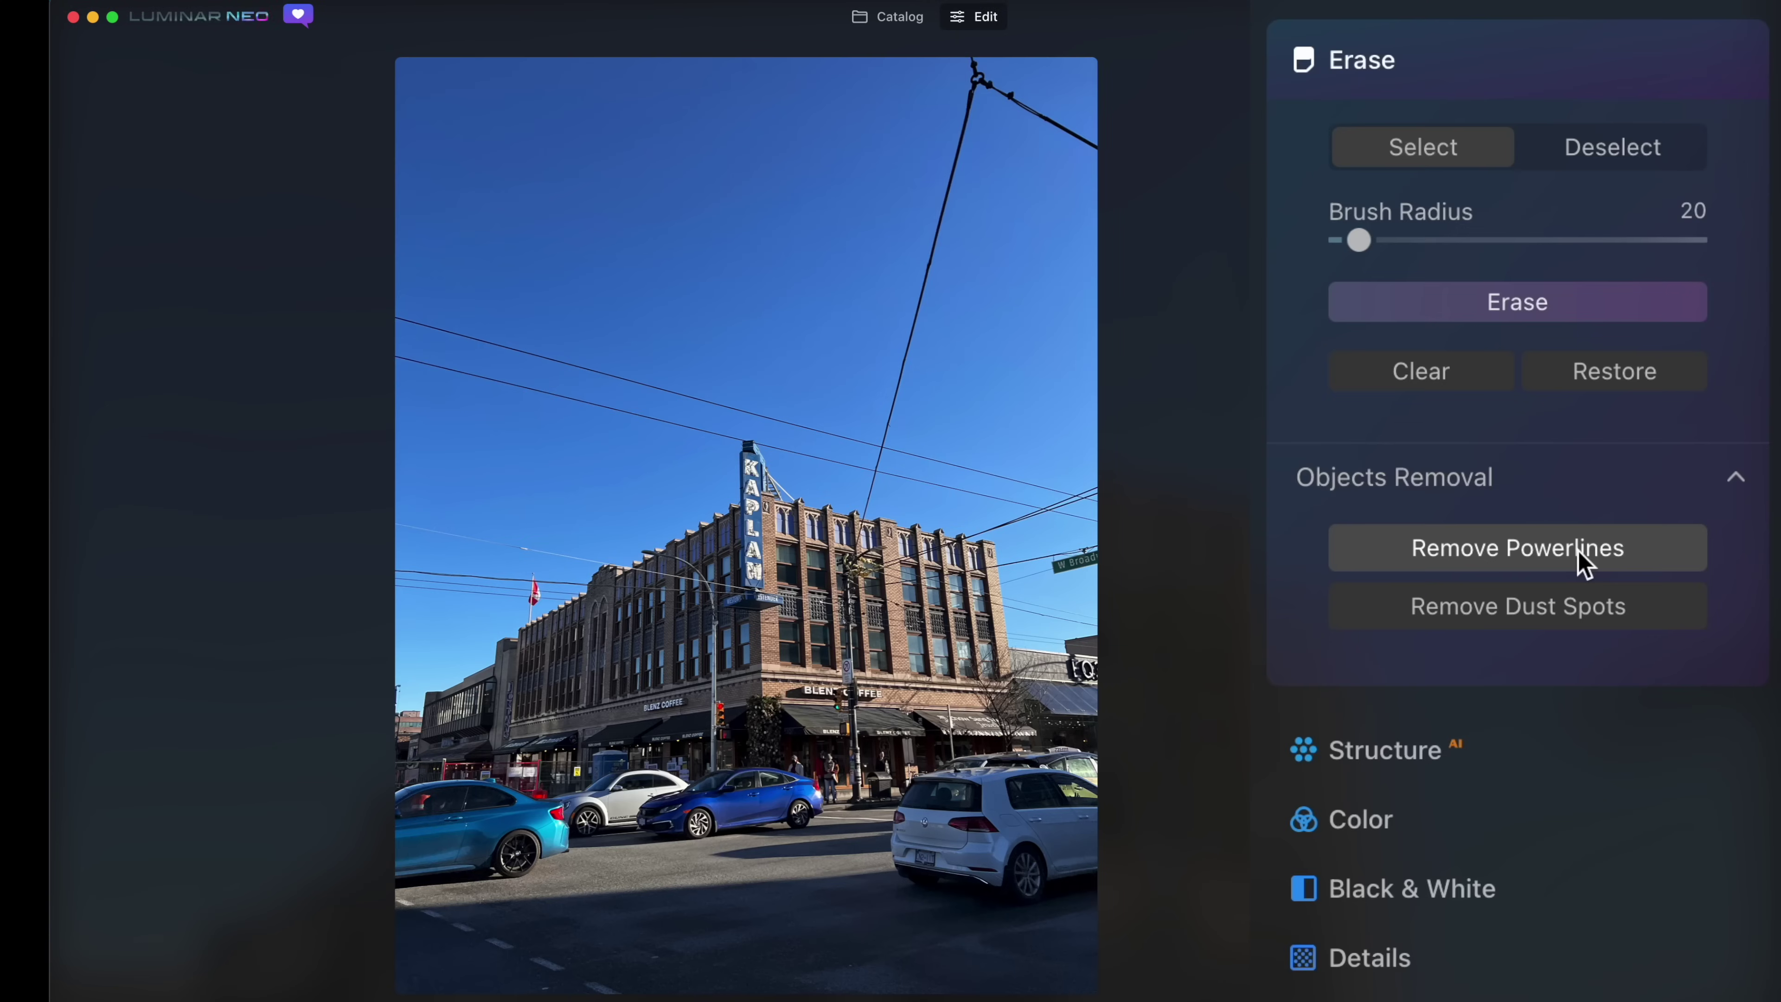
click(1584, 563)
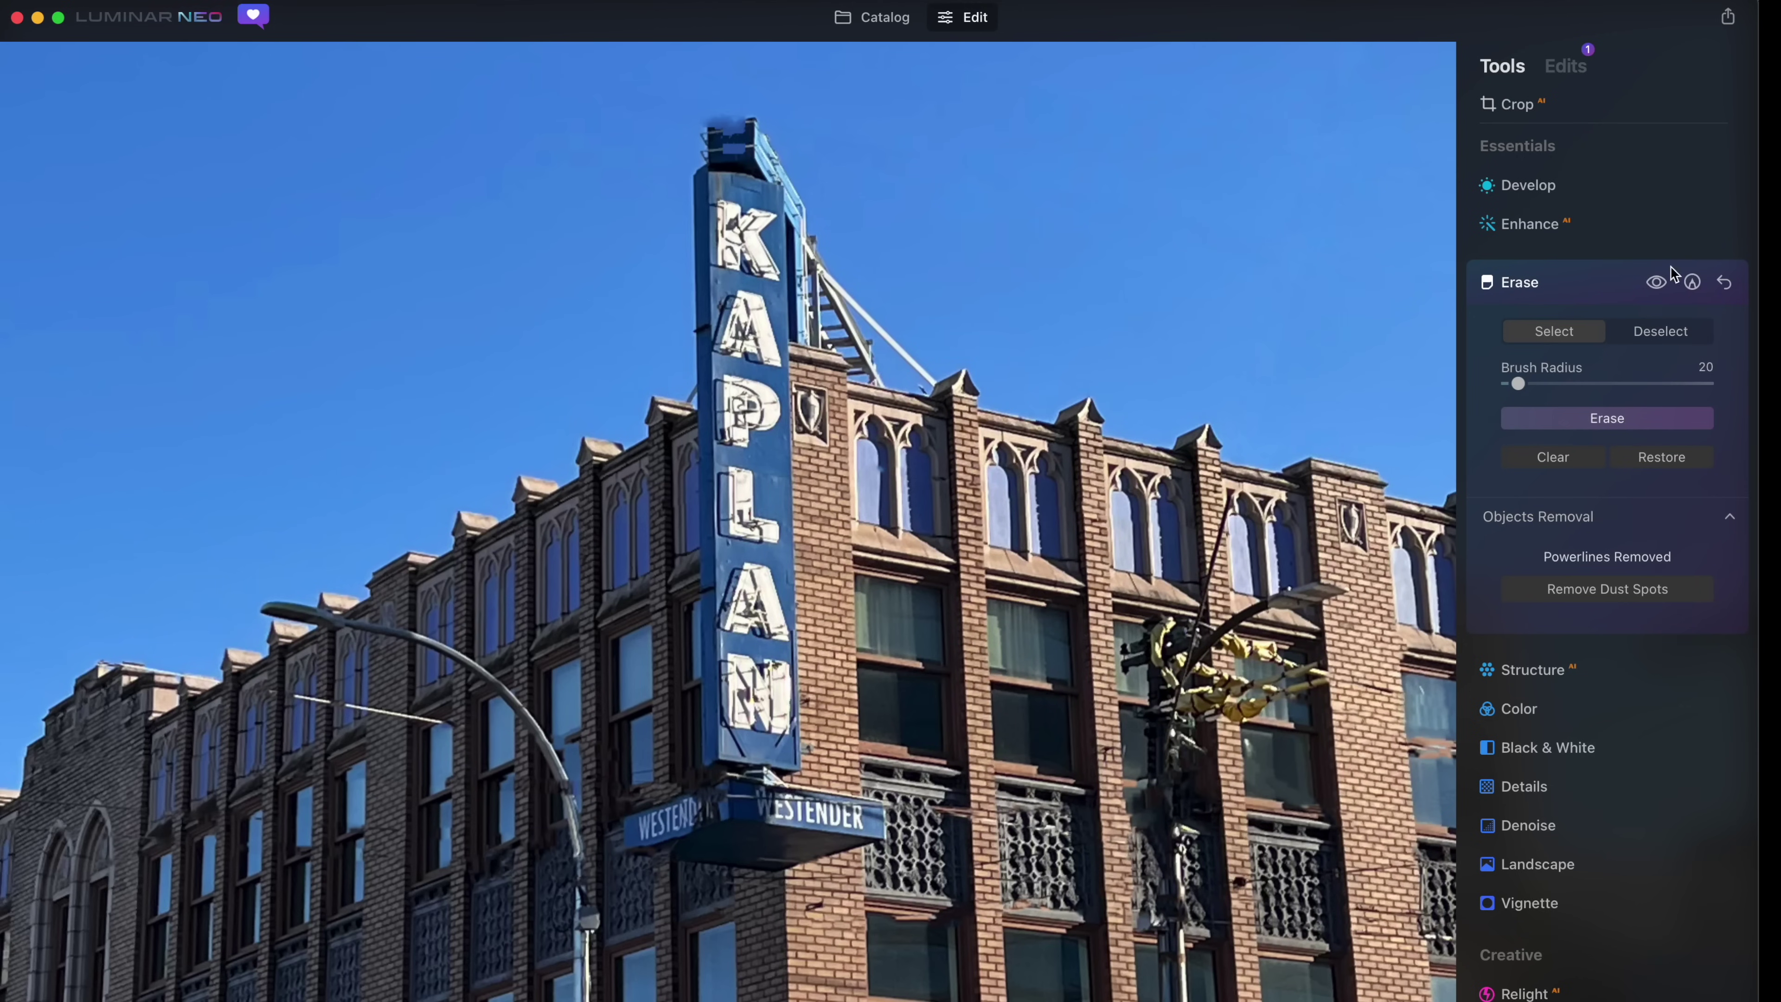
click(1658, 290)
click(1658, 290)
click(1658, 290)
click(1658, 290)
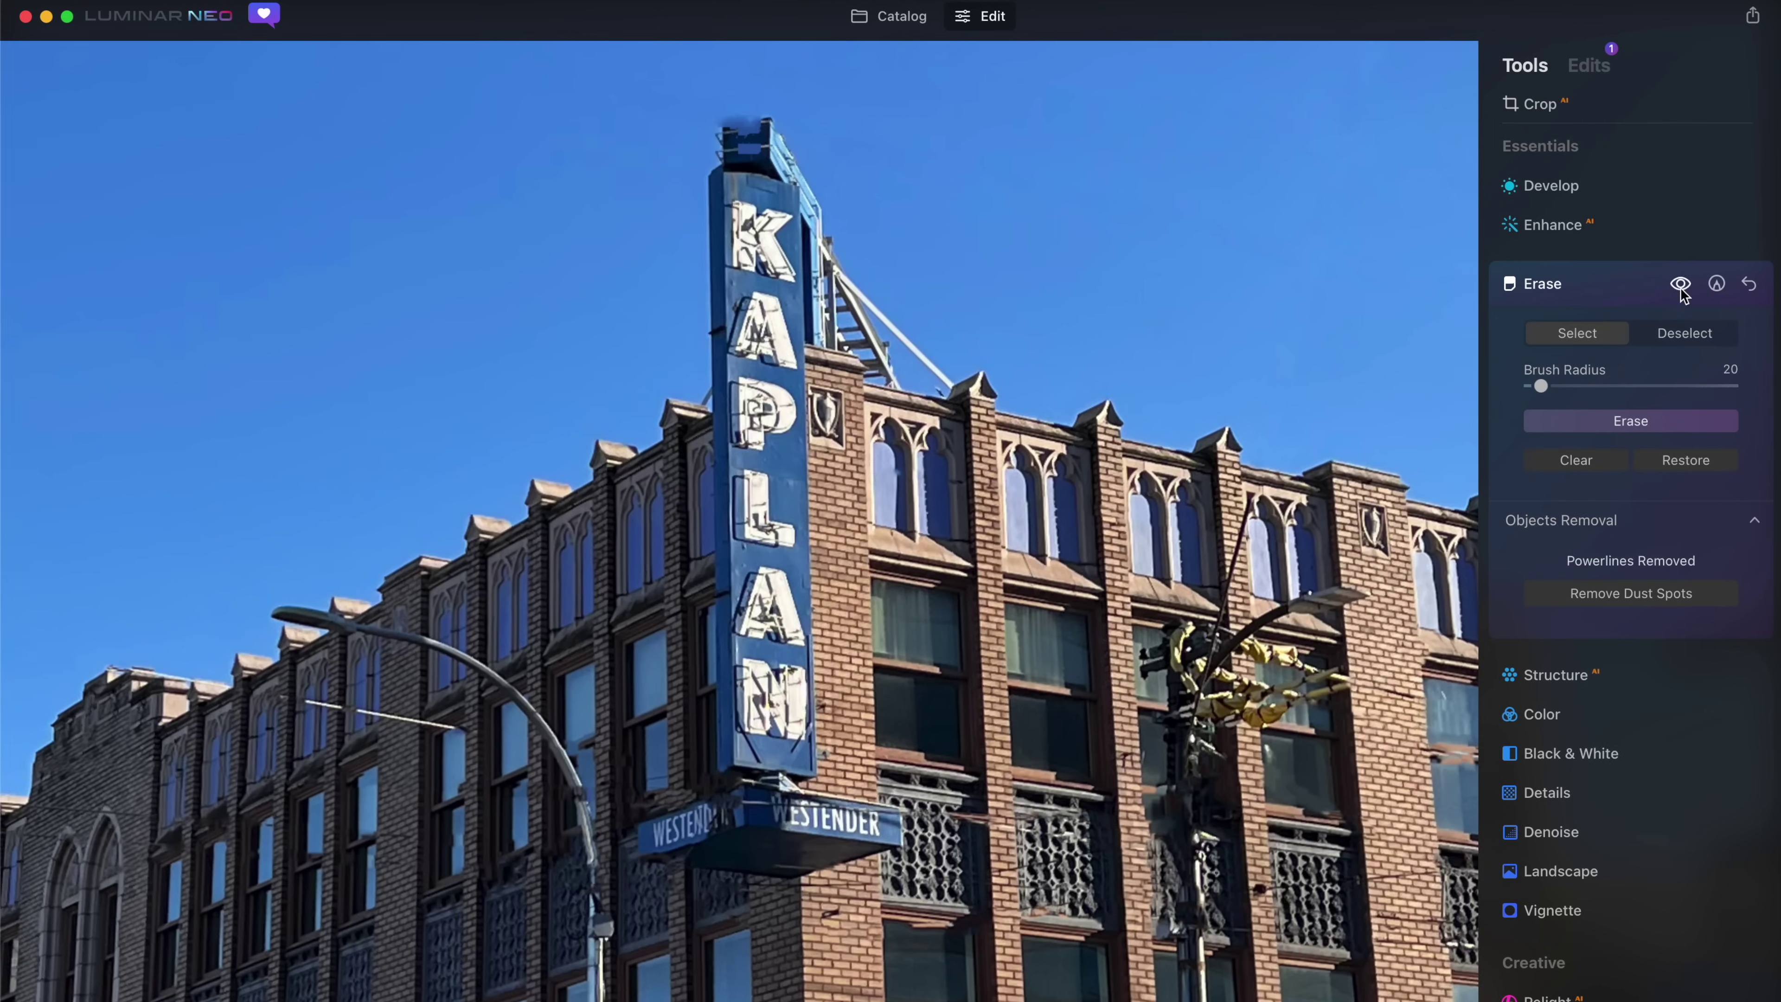
click(1681, 285)
Paint out the leftover left power line with brush radius 10, then open the bicycle photo
click(1681, 285)
drag(1541, 386, 1531, 386)
drag(460, 730, 305, 696)
double_click(486, 193)
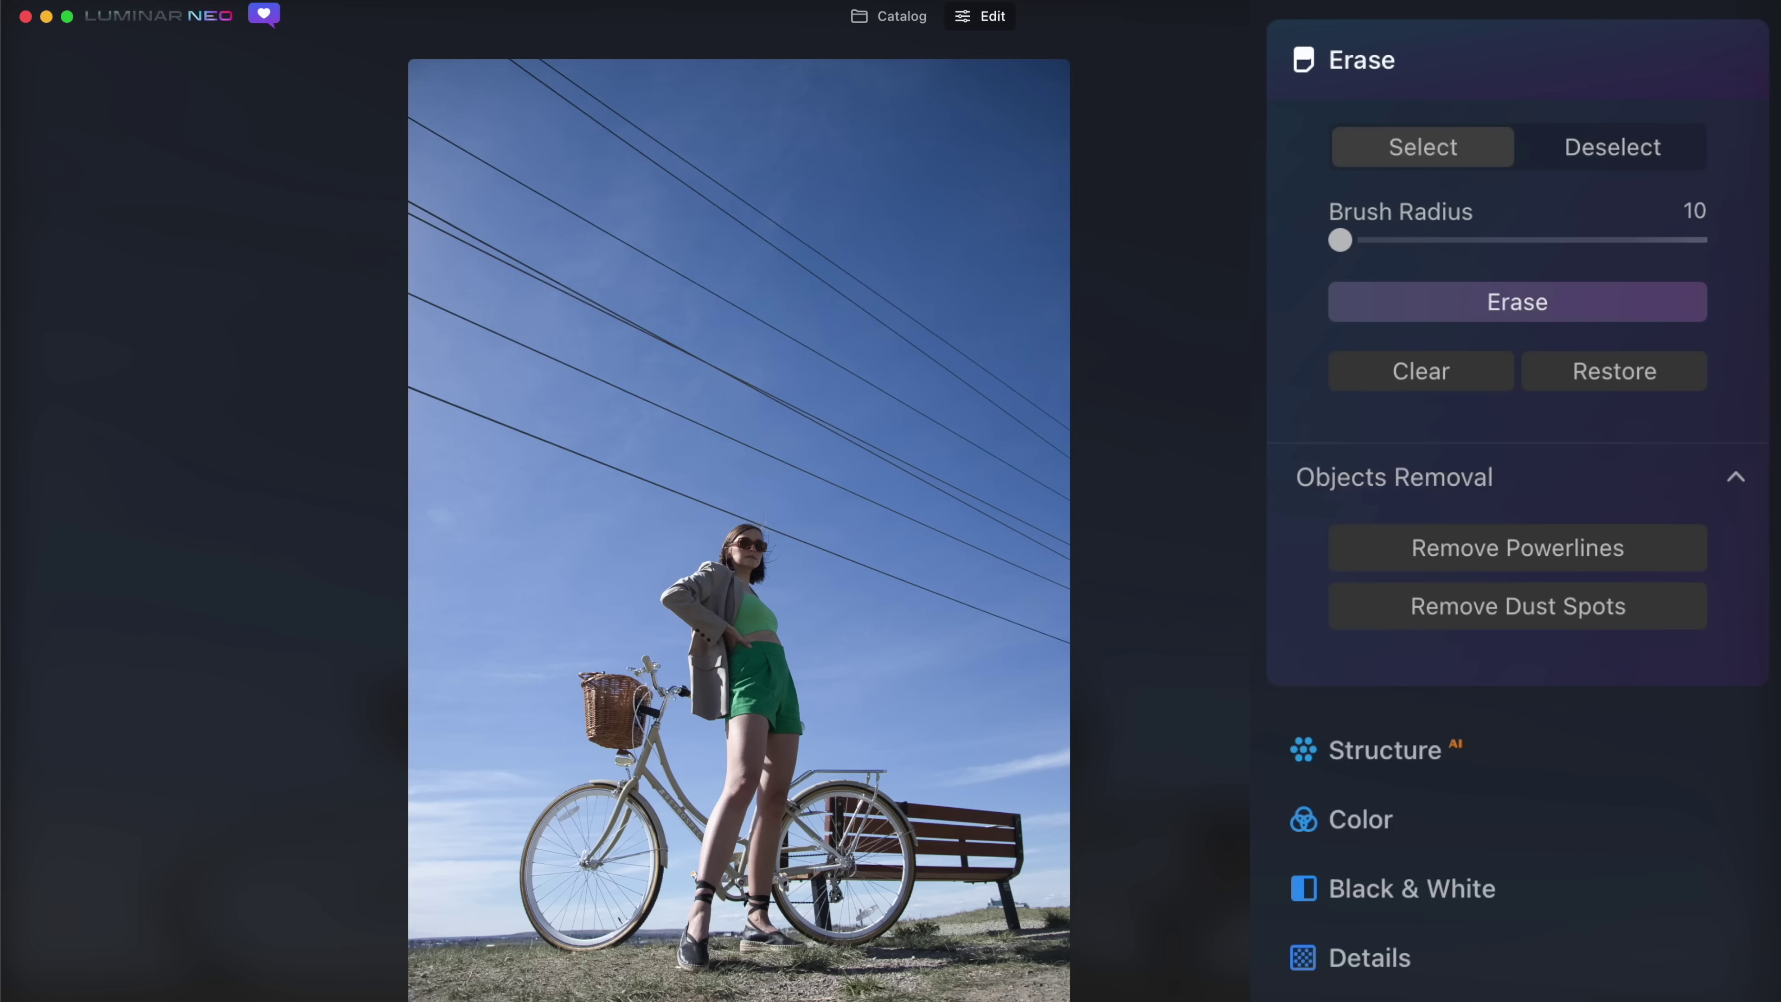
Remove the bicycle photo's power lines and erase the leftover traces, including the one above her hair
click(1412, 554)
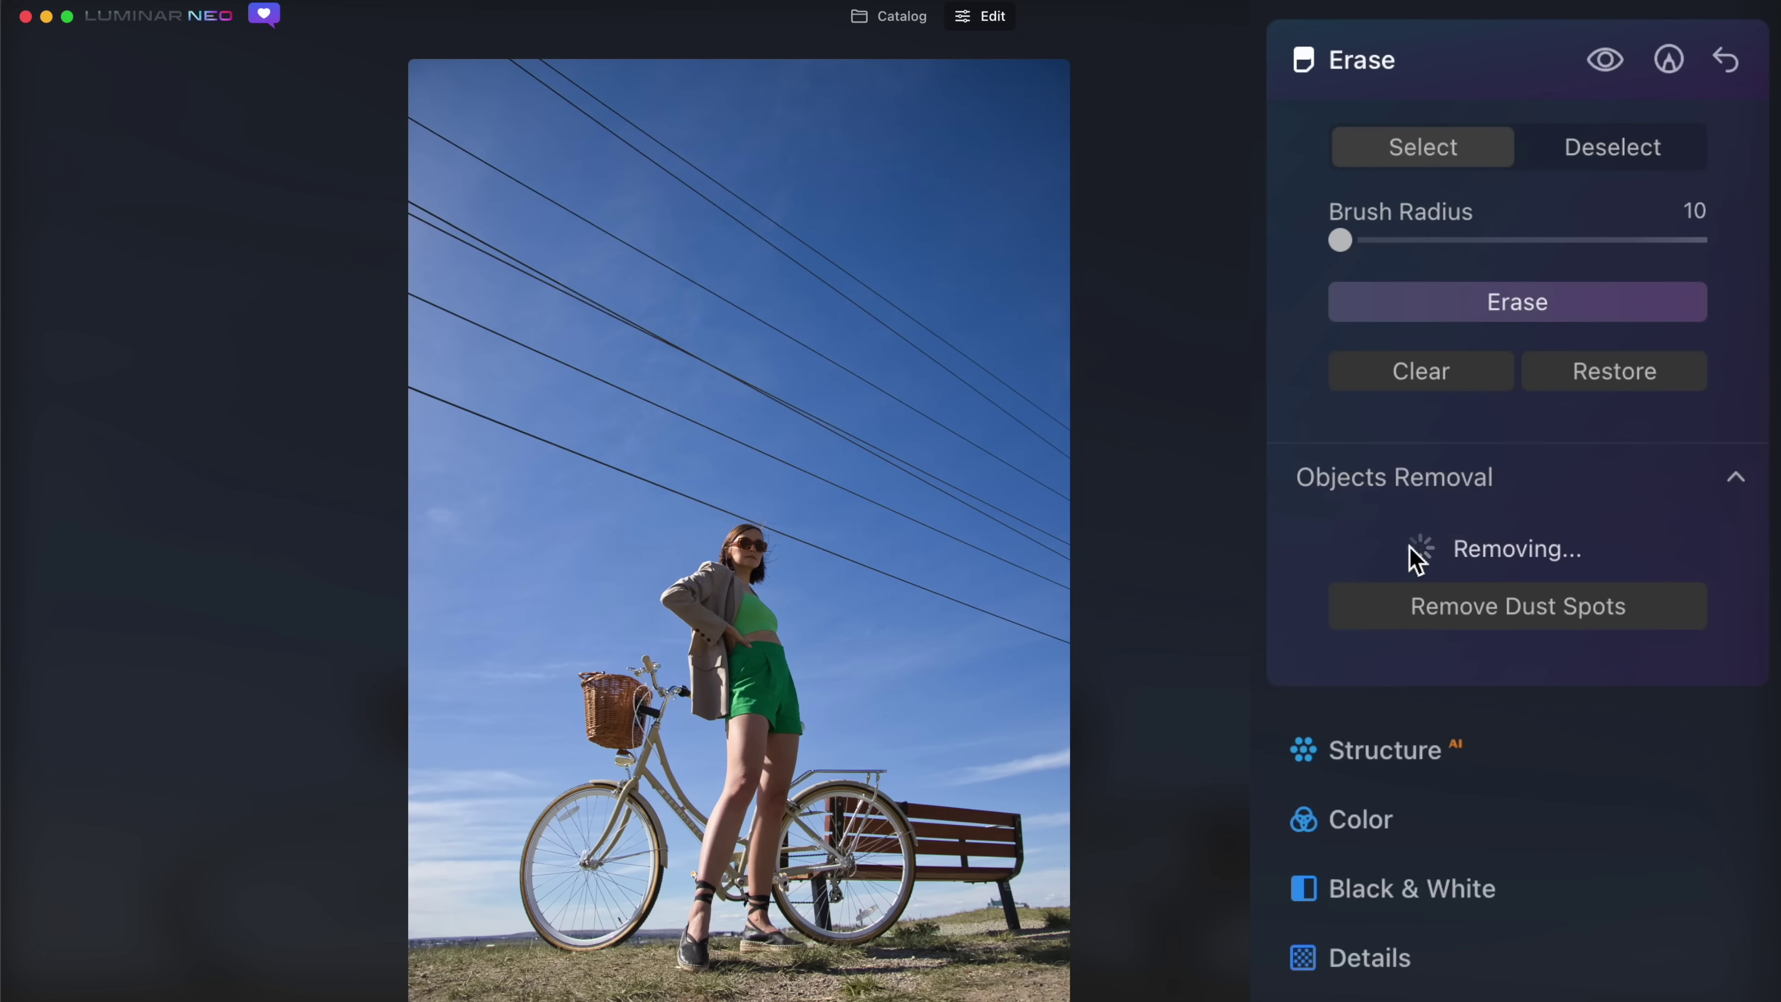
scroll(513, 252, up, 5)
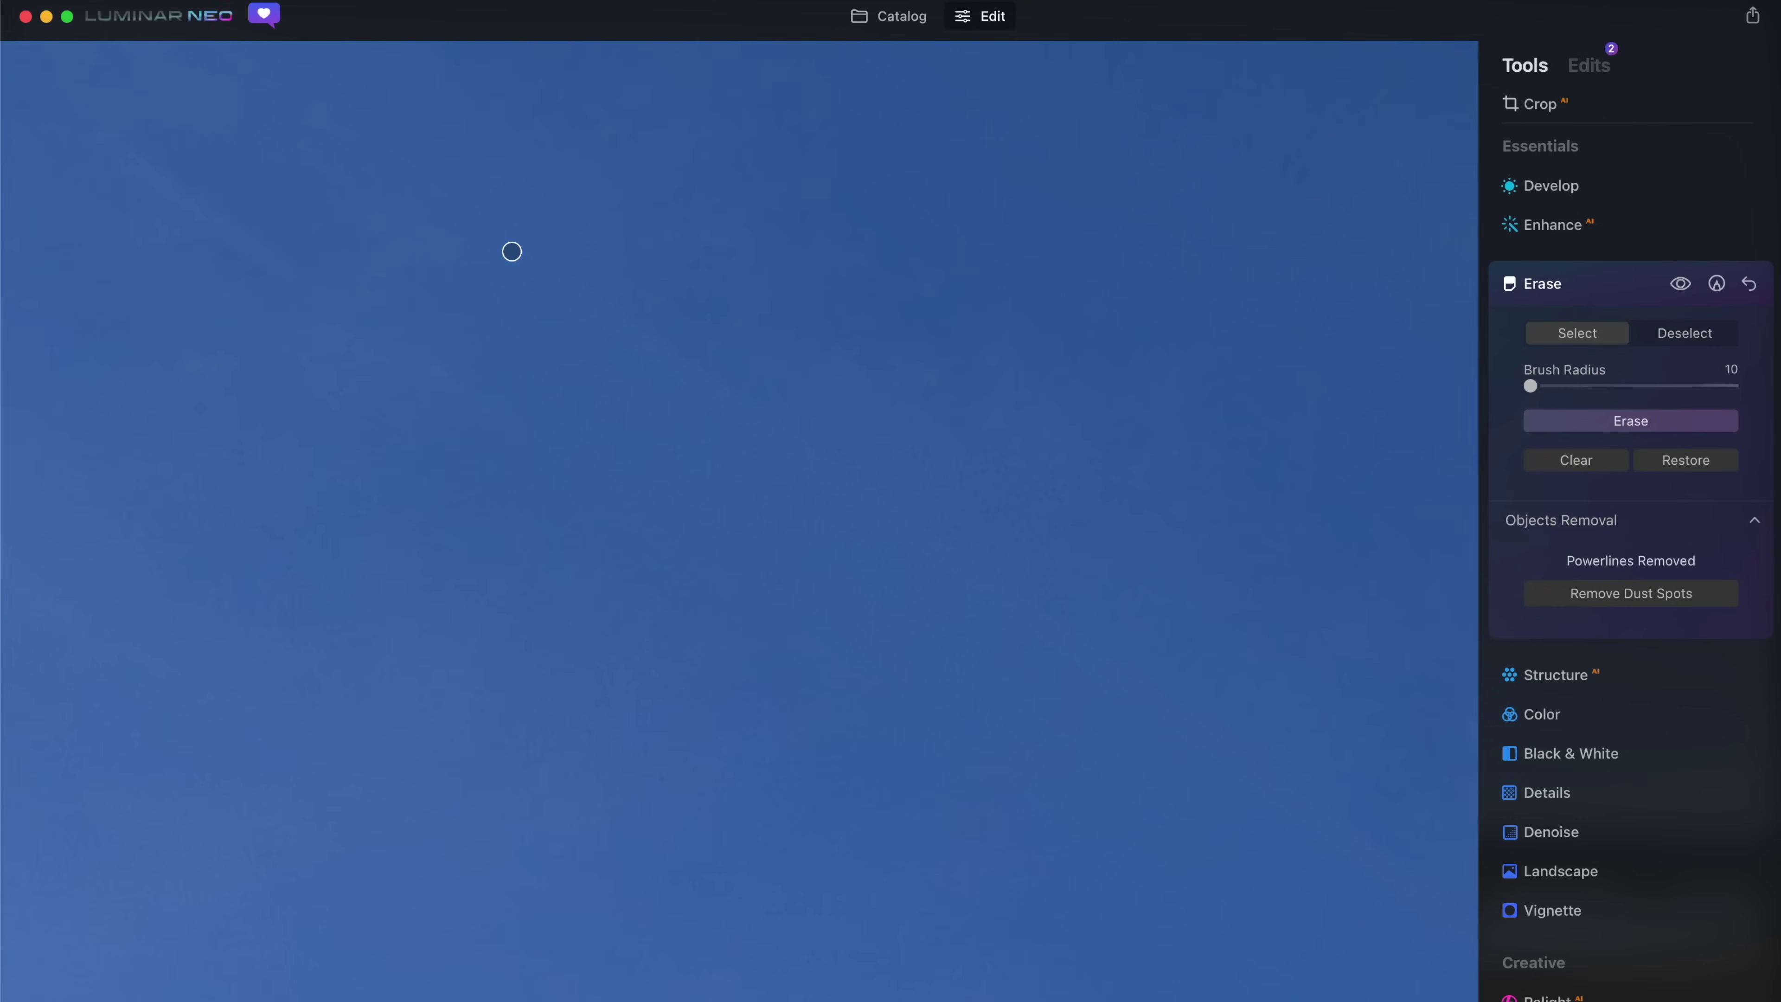
scroll(911, 330, down, 5)
drag(913, 328, 970, 356)
click(1661, 423)
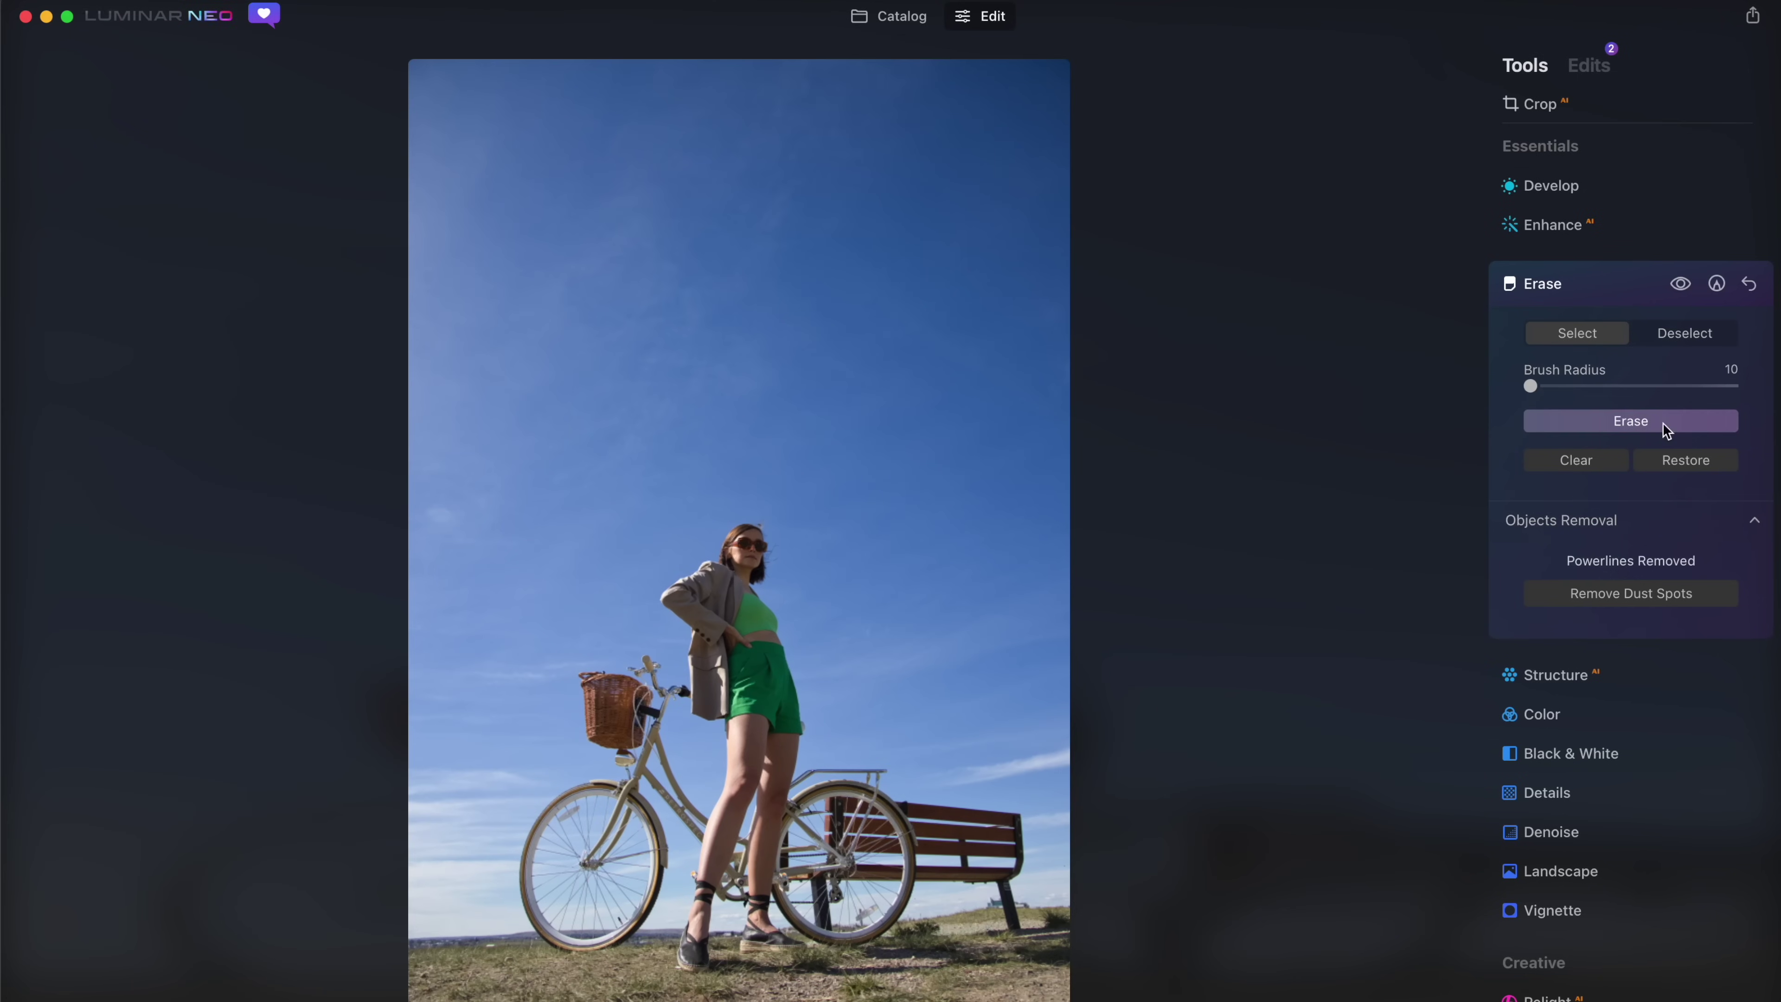
scroll(764, 587, up, 5)
mouse_move(864, 223)
mouse_down()
mouse_move(901, 245)
mouse_move(916, 144)
mouse_up()
click(1596, 421)
Open the arch photo from the Powerlines album for editing
click(898, 17)
double_click(954, 224)
click(990, 16)
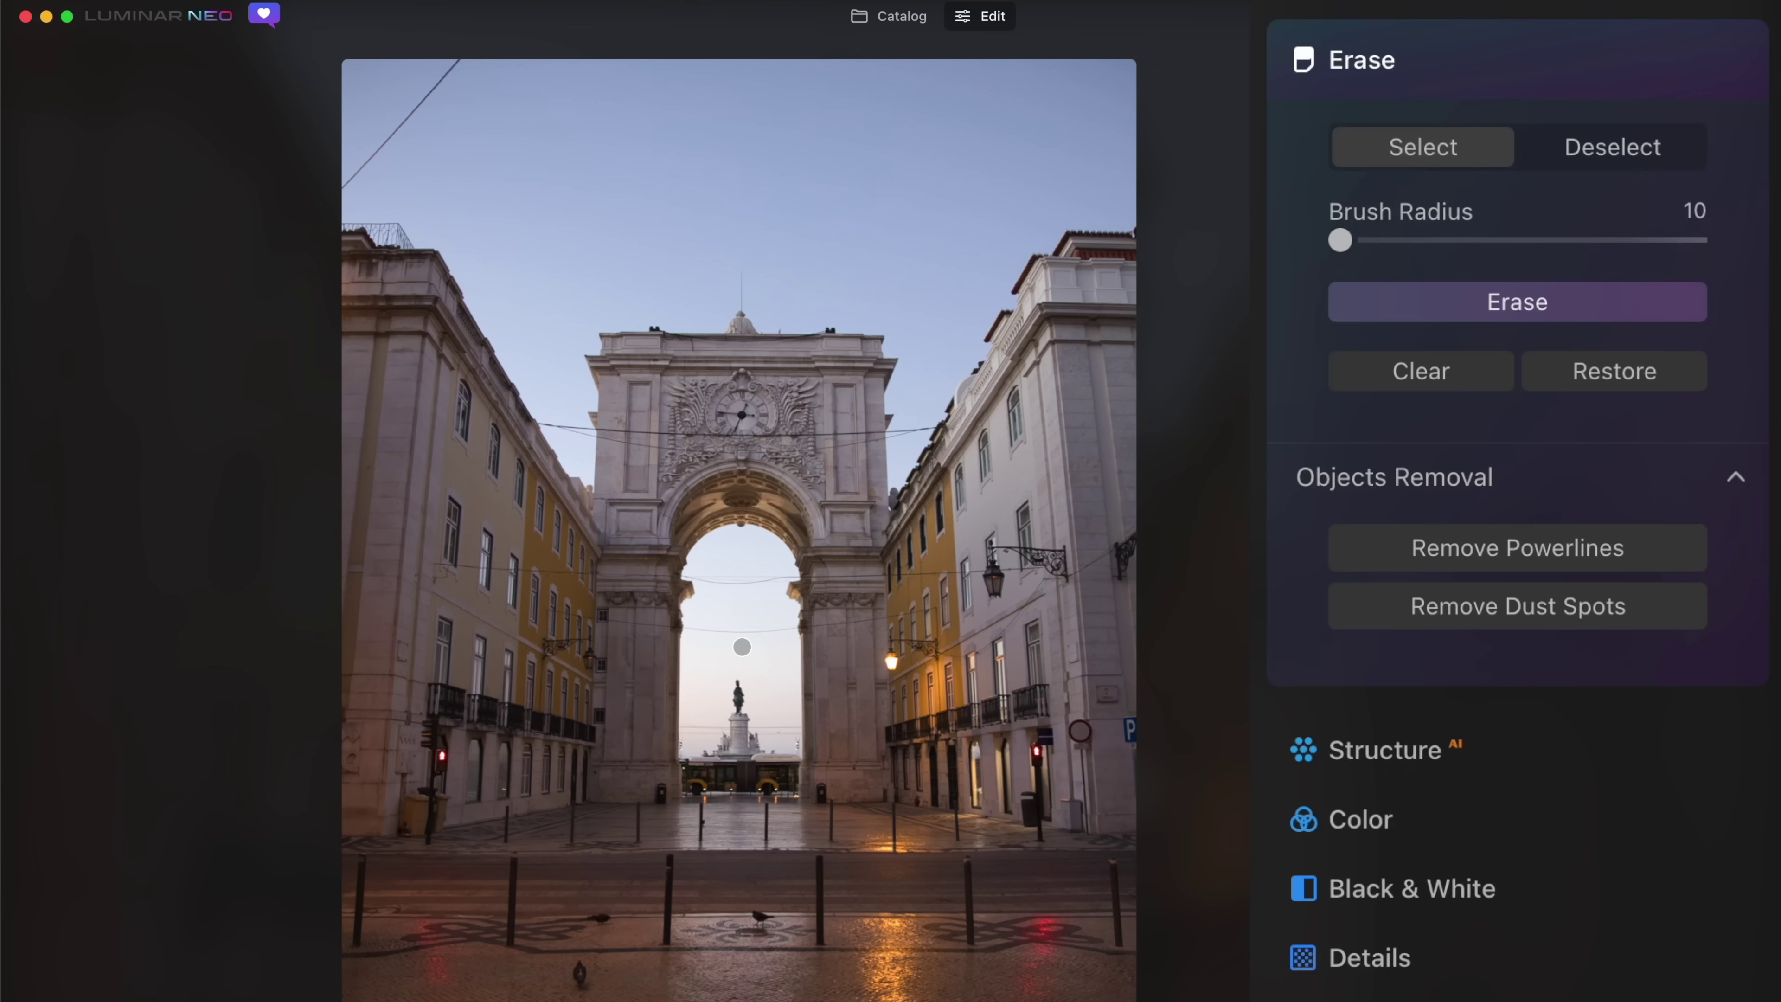
Remove the power lines from the arch photo and mark a leftover wire on the stonework
click(1513, 554)
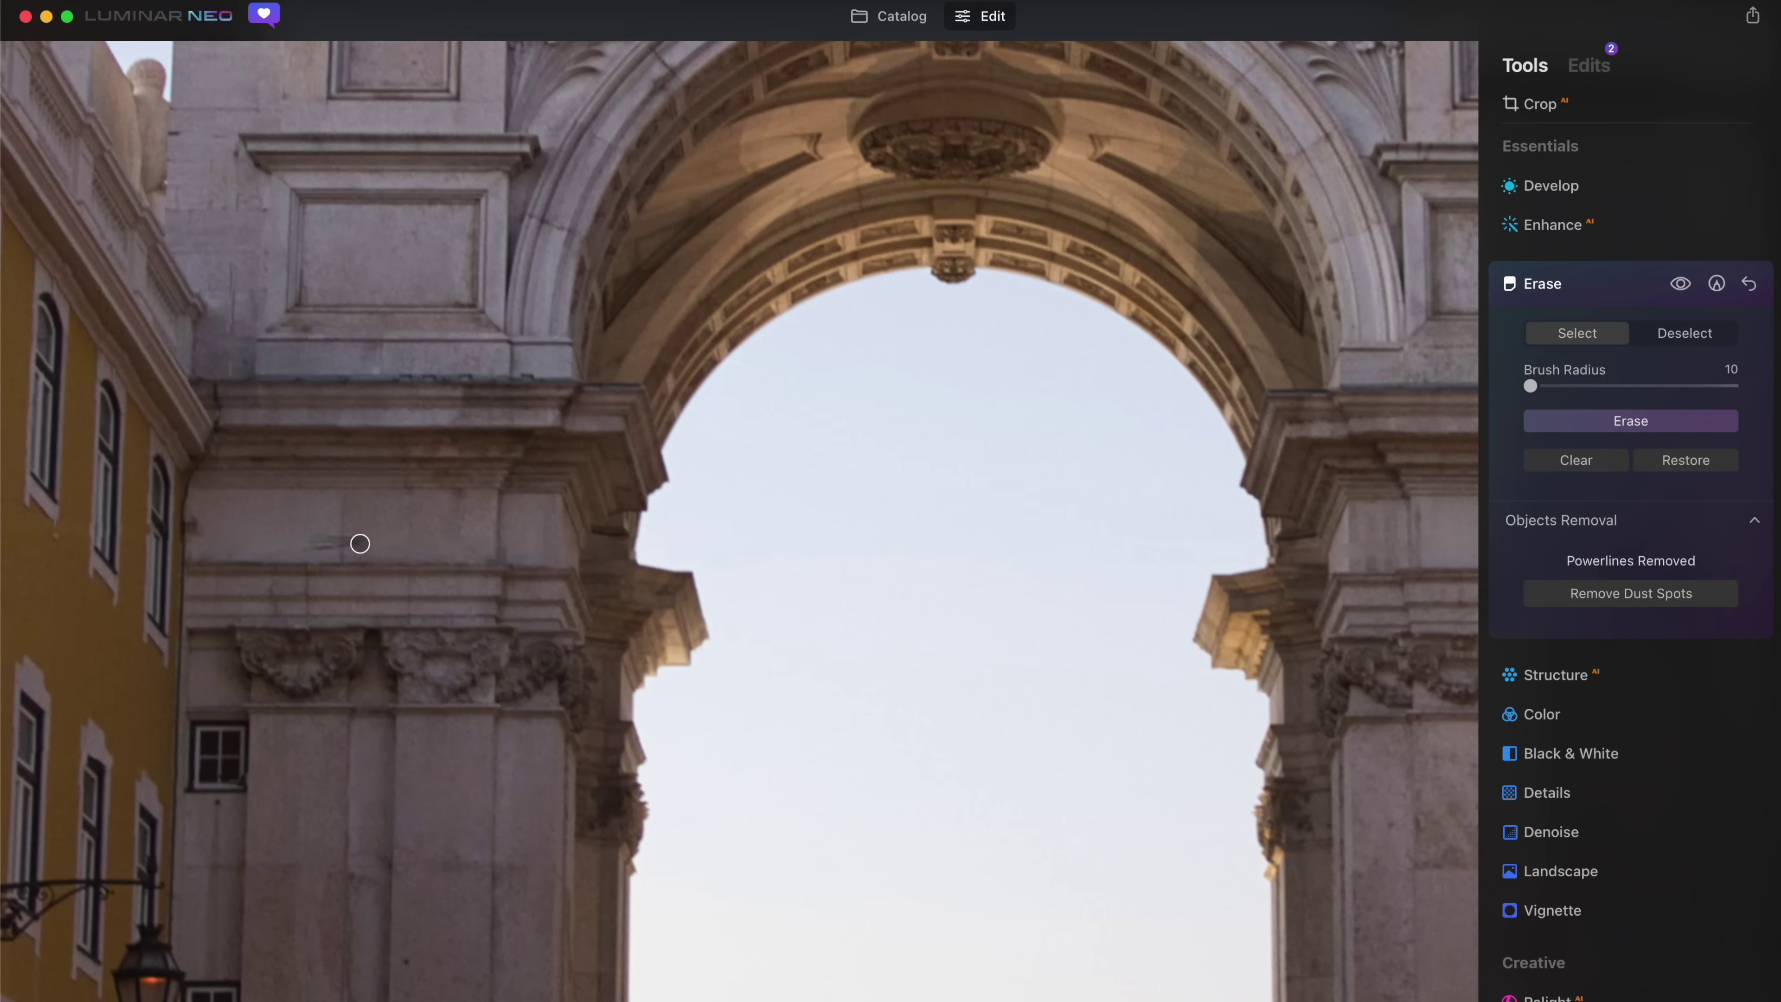
drag(360, 544, 328, 543)
key(super+0)
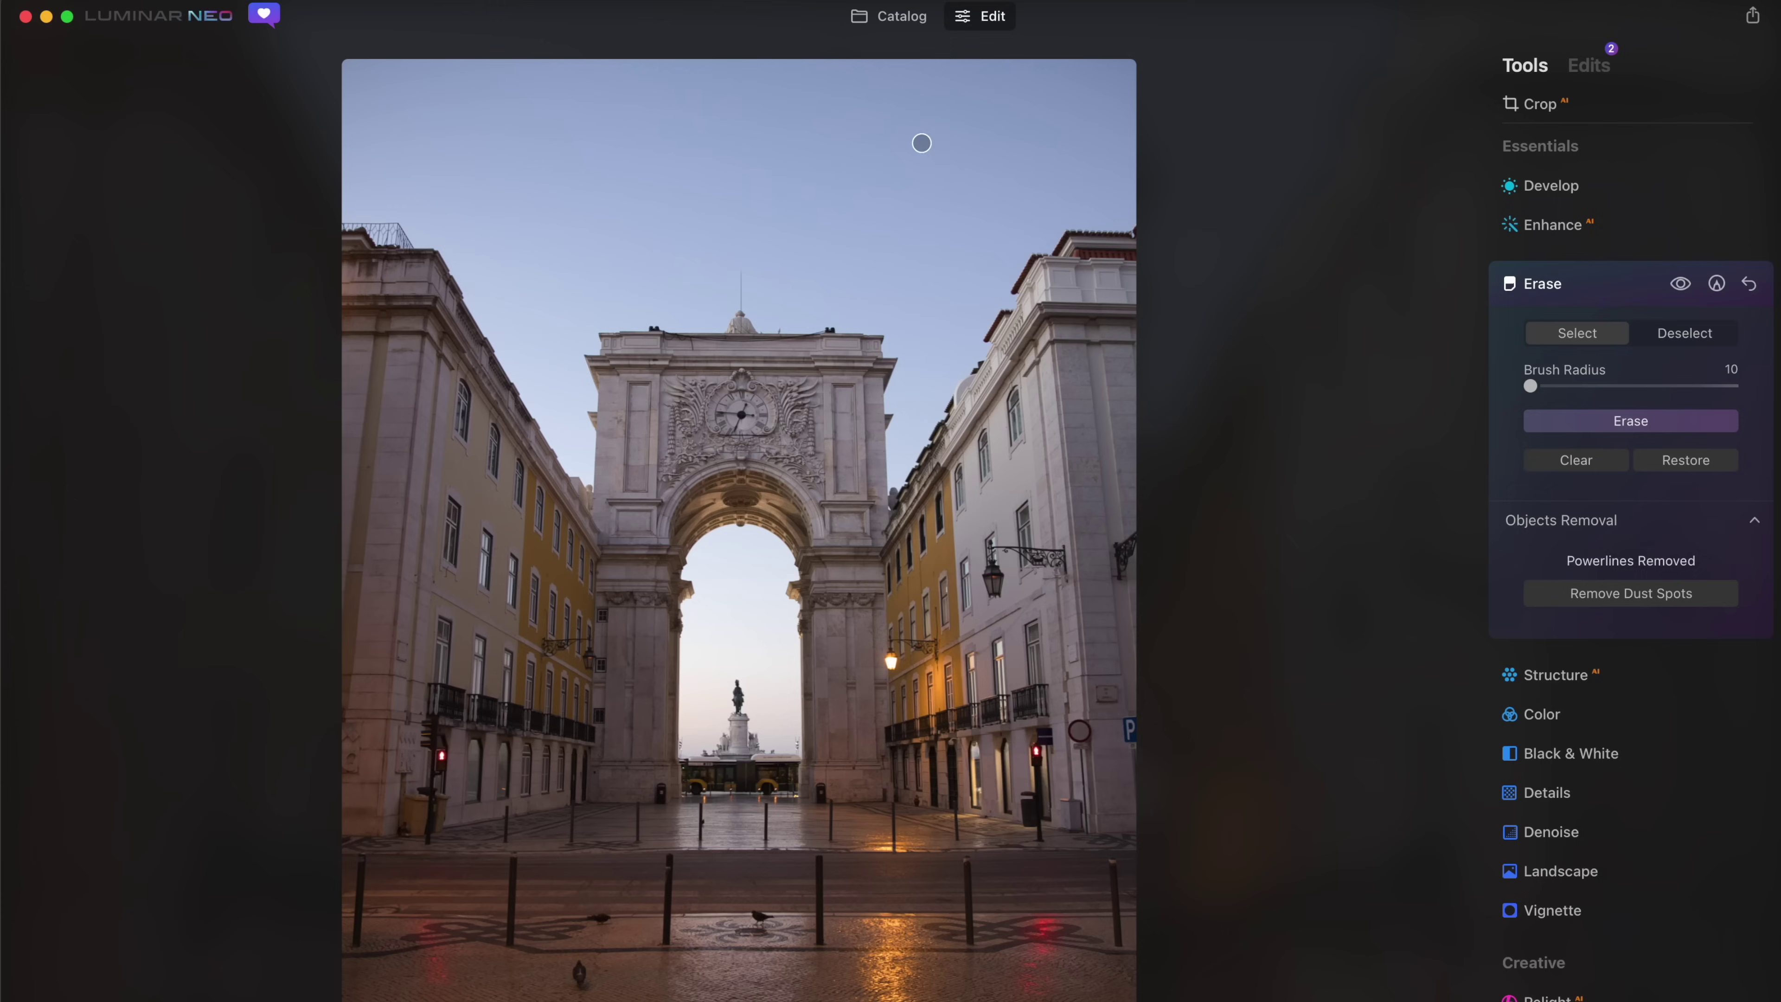
Remove the power lines from the CINEAC street photo and mark the leftover pole near the spire
click(901, 17)
double_click(656, 219)
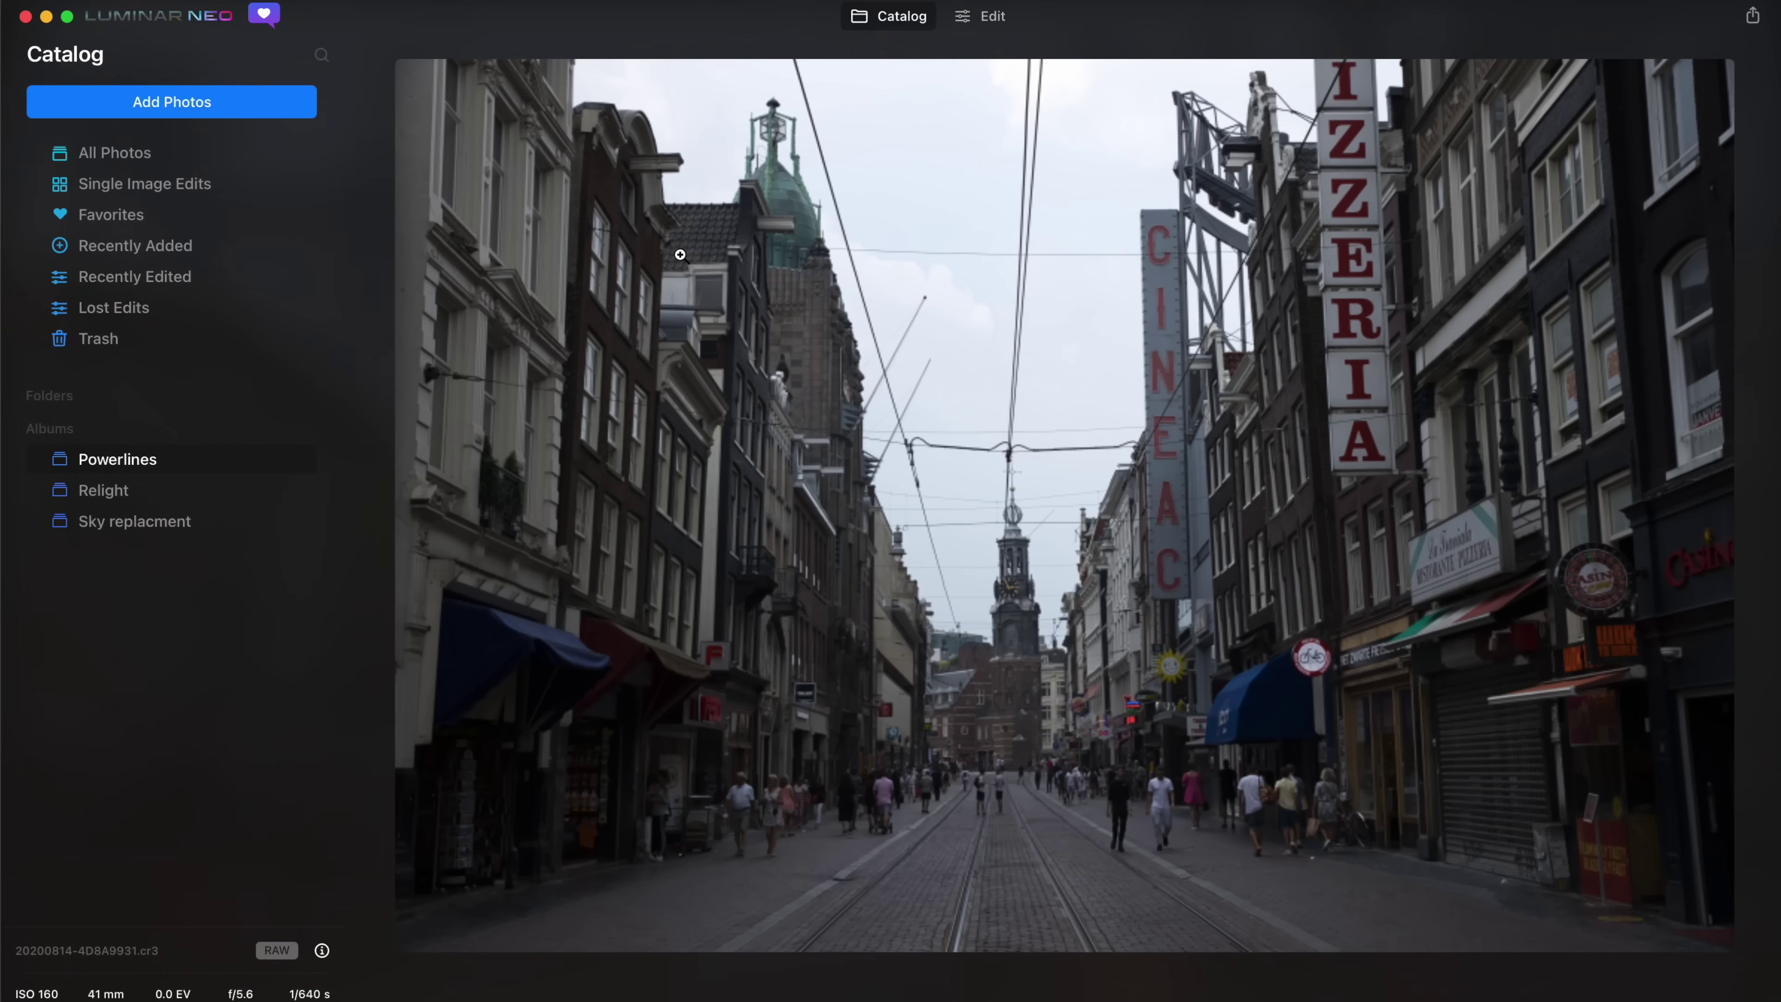
click(1445, 567)
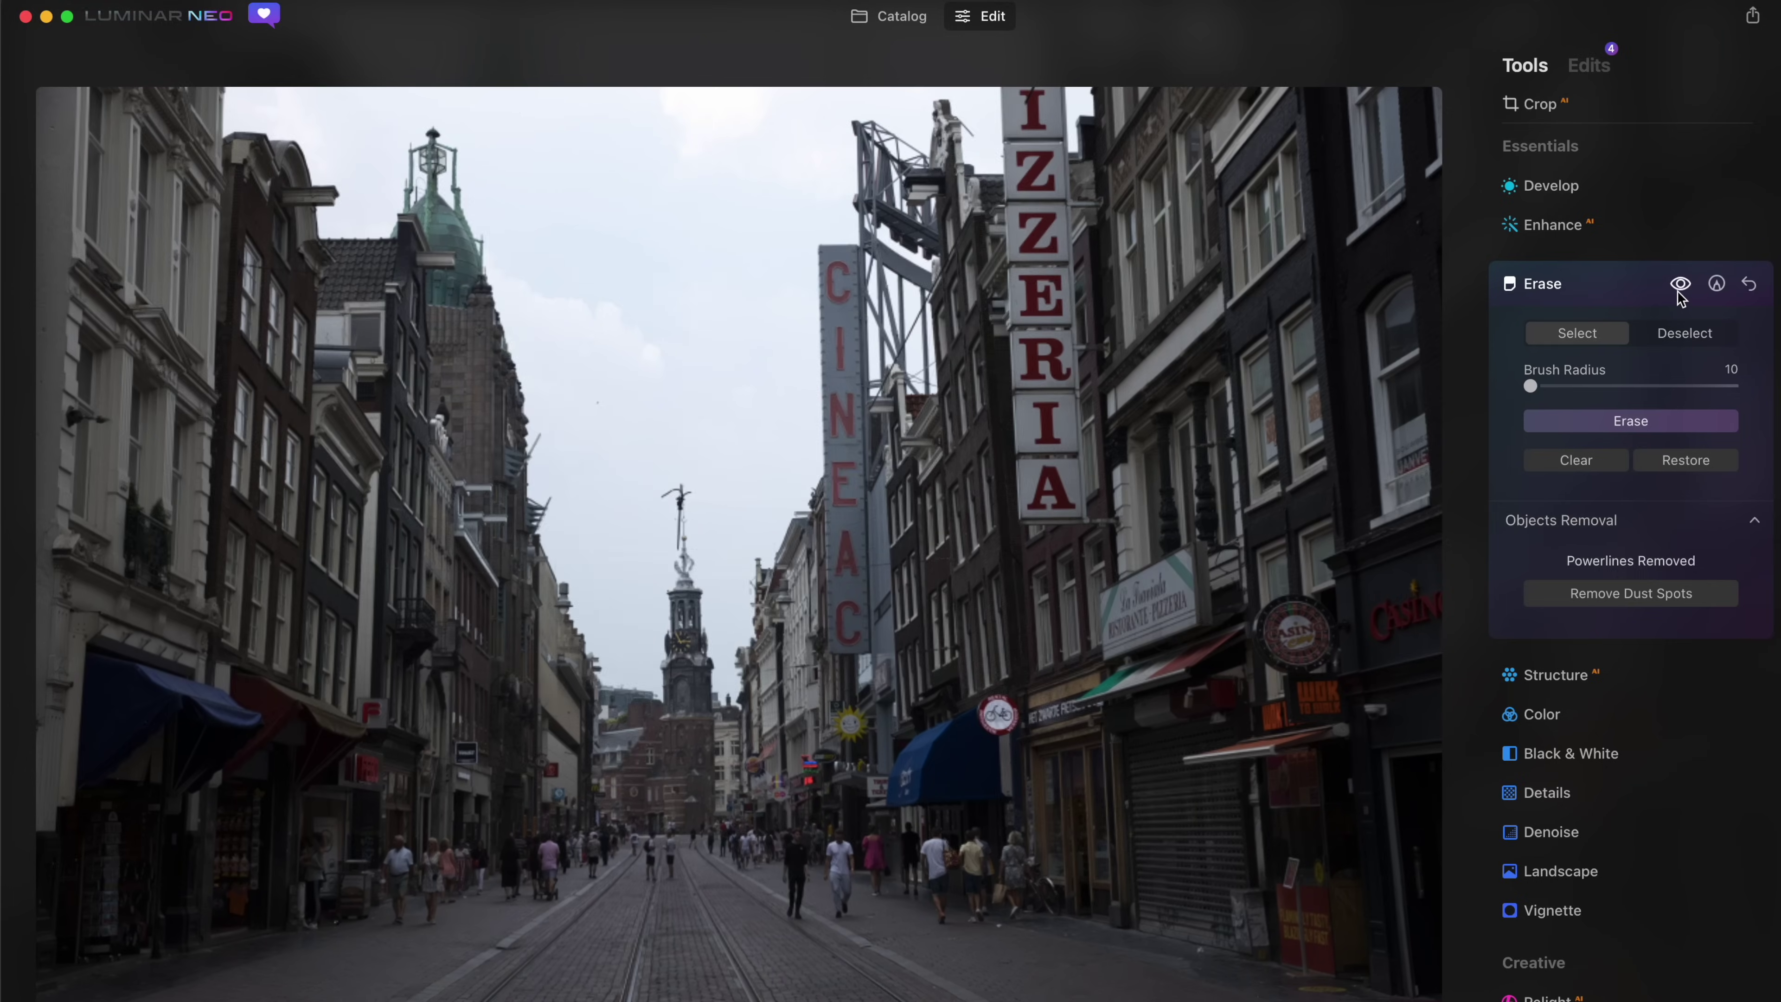
scroll(672, 501, up, 3)
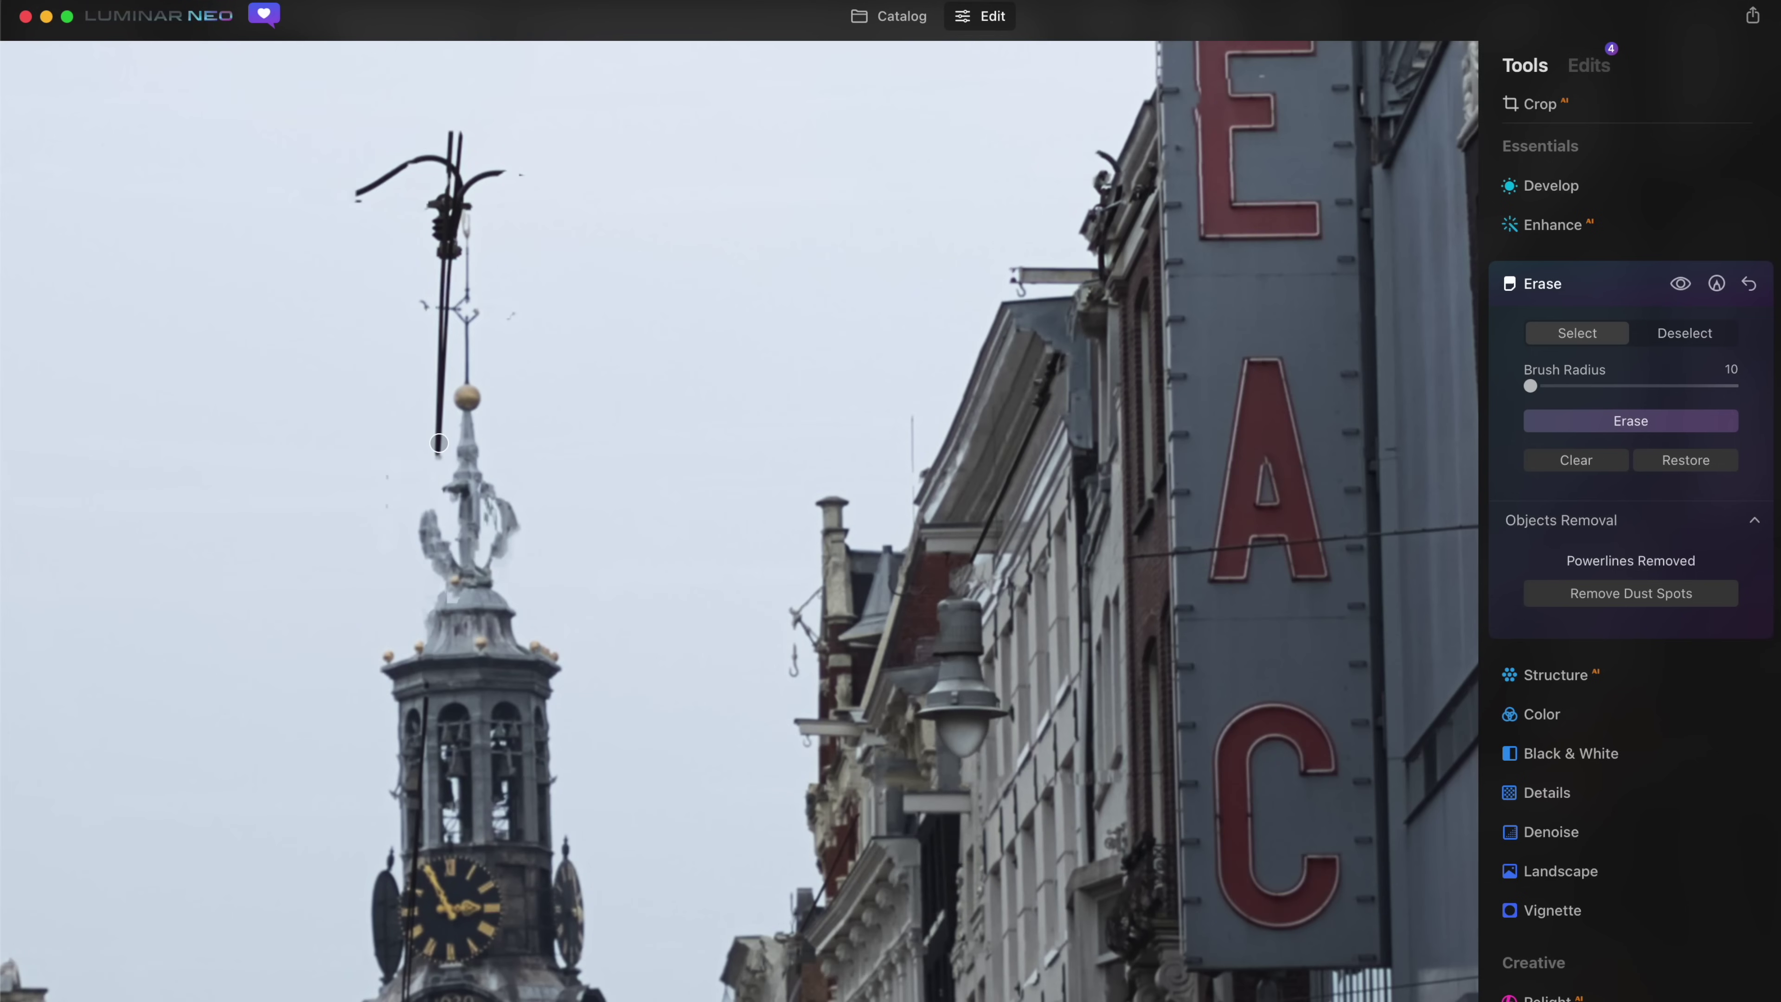
drag(437, 450, 449, 247)
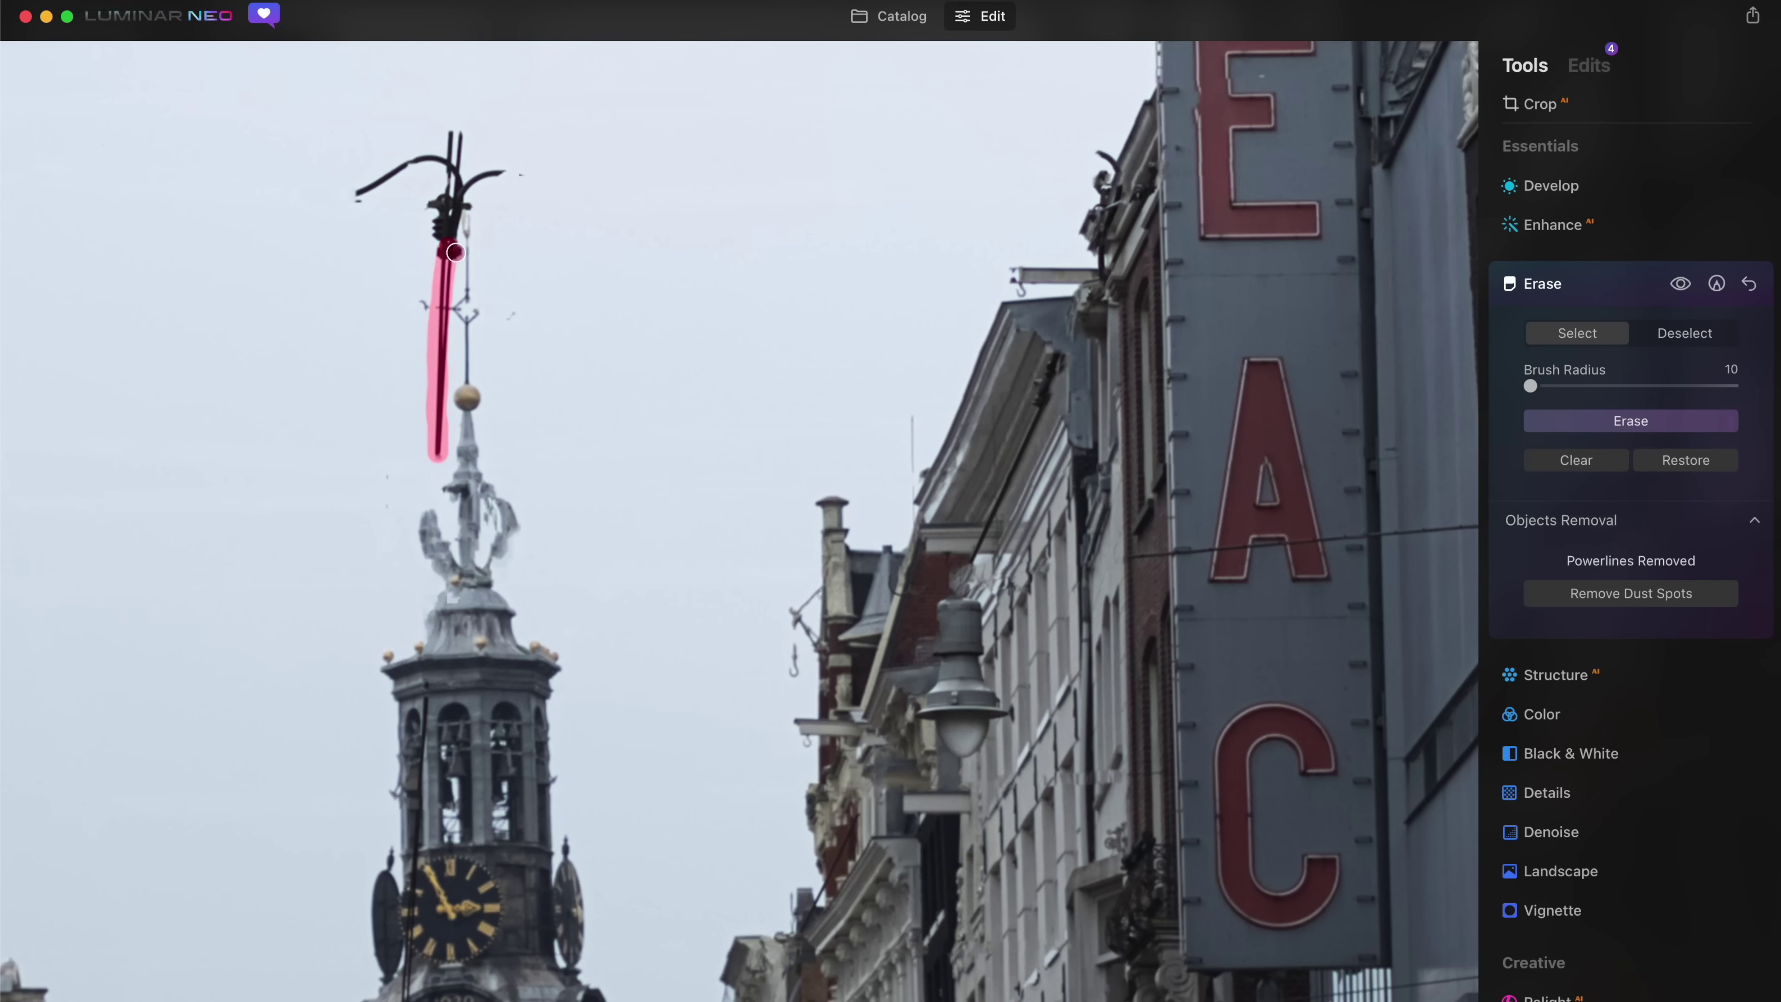